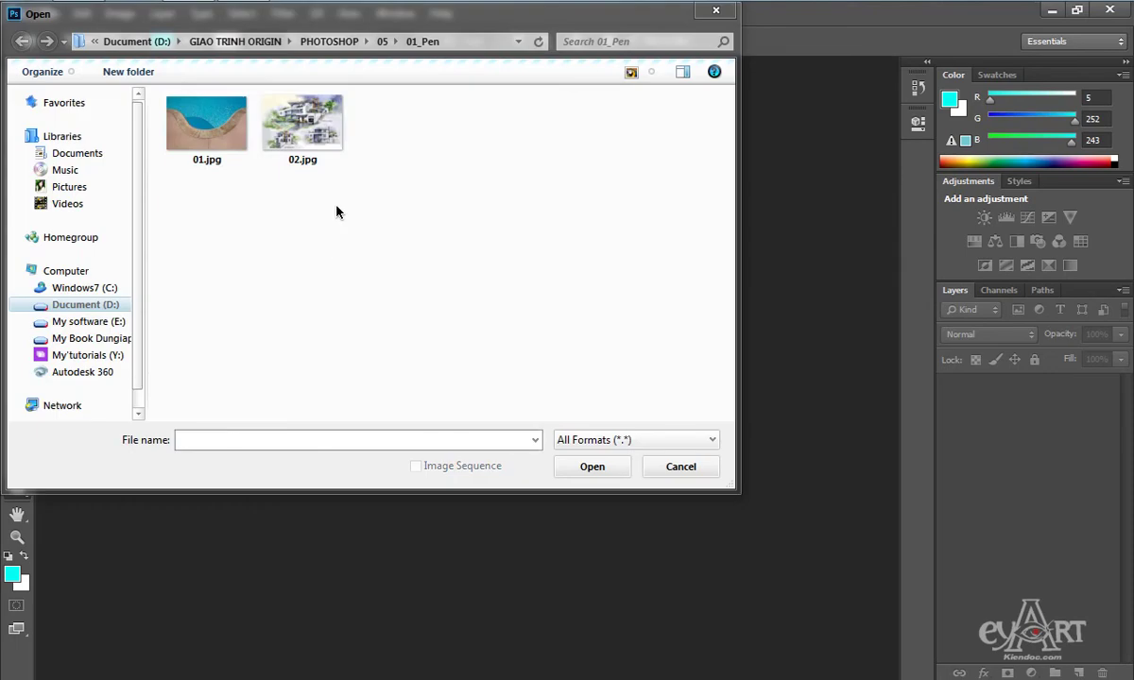
Open the images 01.jpg and 02.jpg and bring the 01.jpg pool picture to the front.
{"action": "left_click_drag", "start_coordinate": [156, 92], "coordinate": [337, 201]}
{"action": "left_click", "coordinate": [576, 469]}
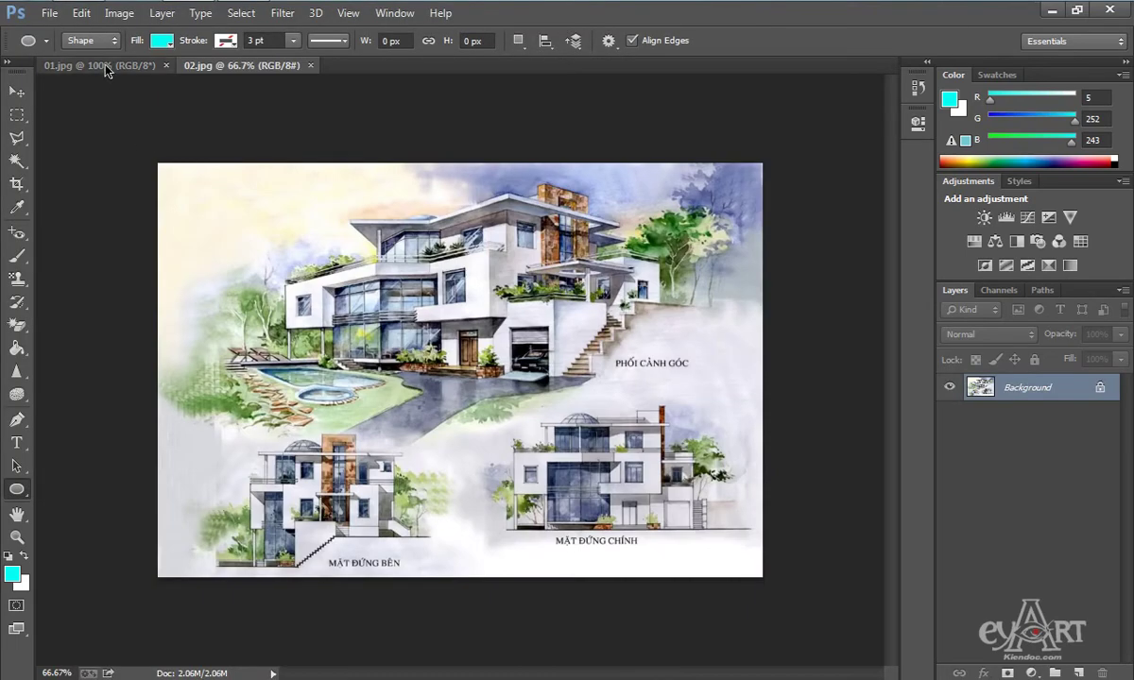
{"action": "left_click", "coordinate": [98, 64]}
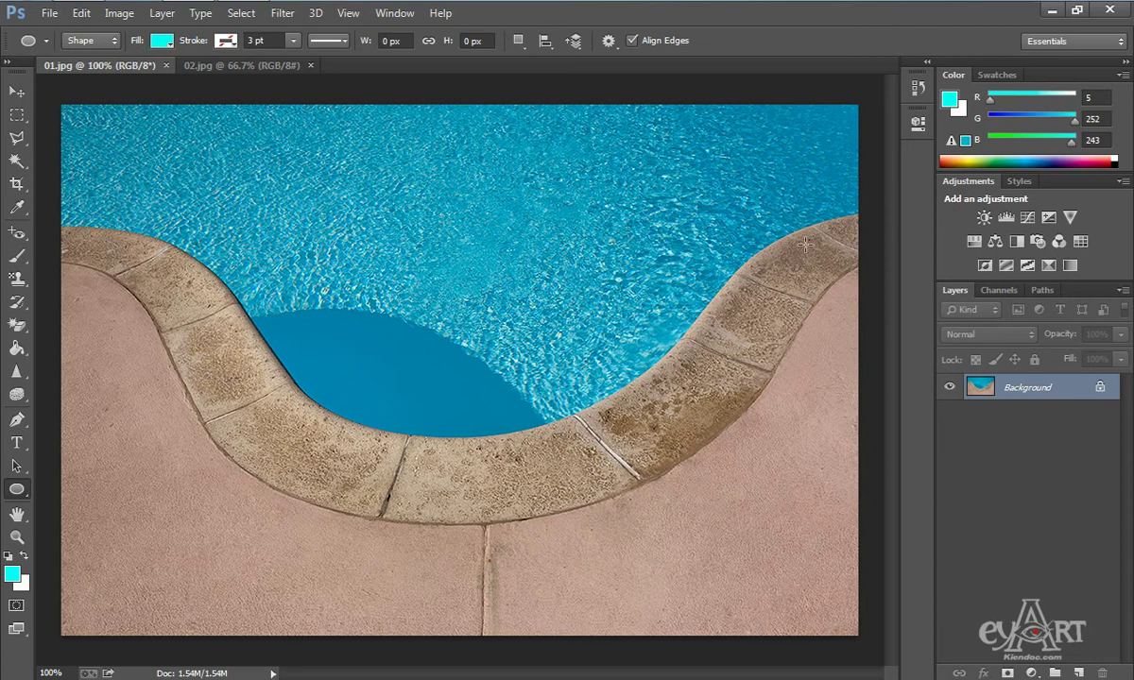
Start a Pen tool path at the image's left border and trace the pool-side edge of the stone coping down its left curve.
{"action": "left_click", "coordinate": [17, 421]}
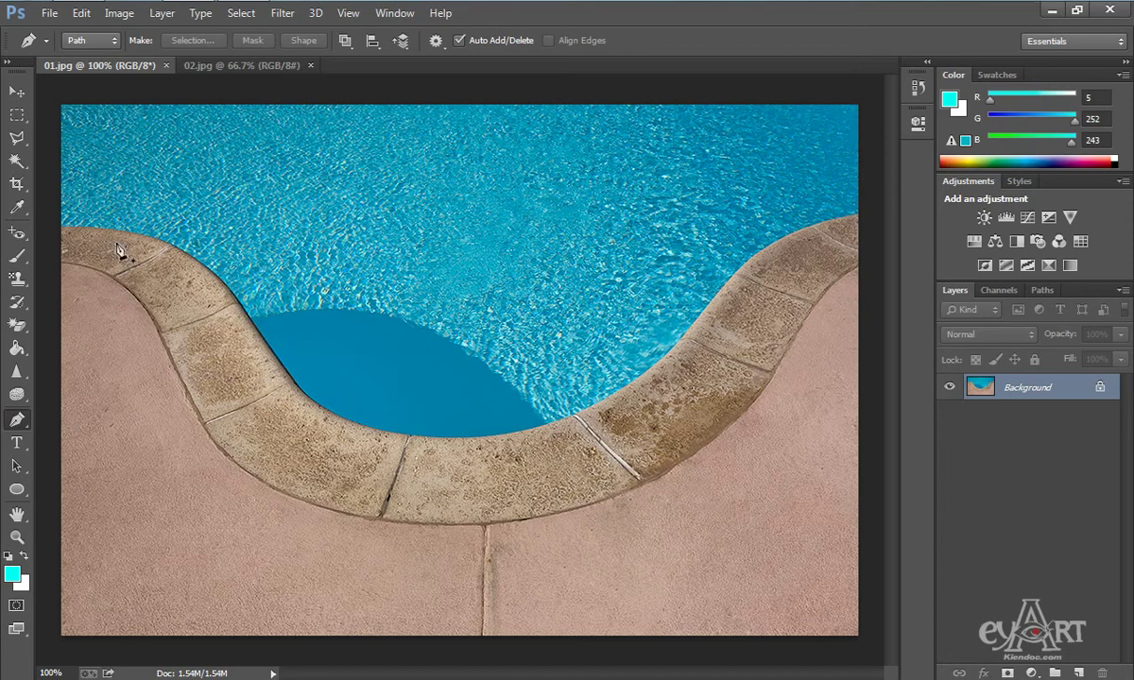
{"action": "scroll", "coordinate": [68, 232], "scroll_direction": "up", "scroll_amount": 1}
{"action": "scroll", "coordinate": [68, 233], "scroll_direction": "up", "scroll_amount": 1}
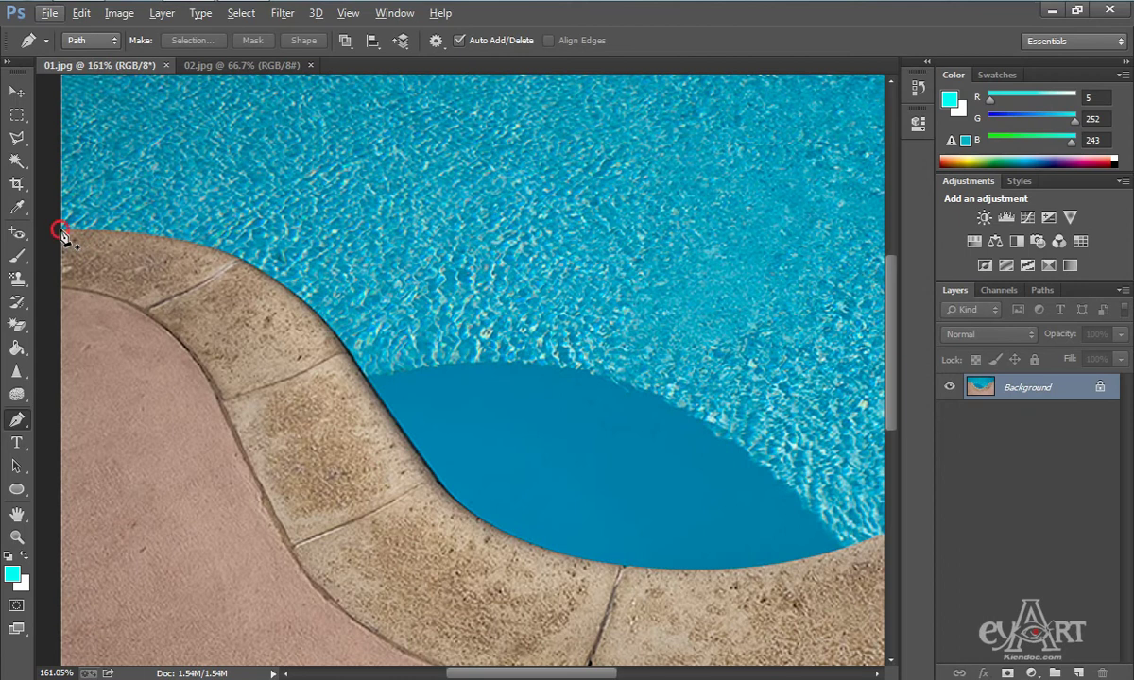
{"action": "left_click", "coordinate": [59, 229]}
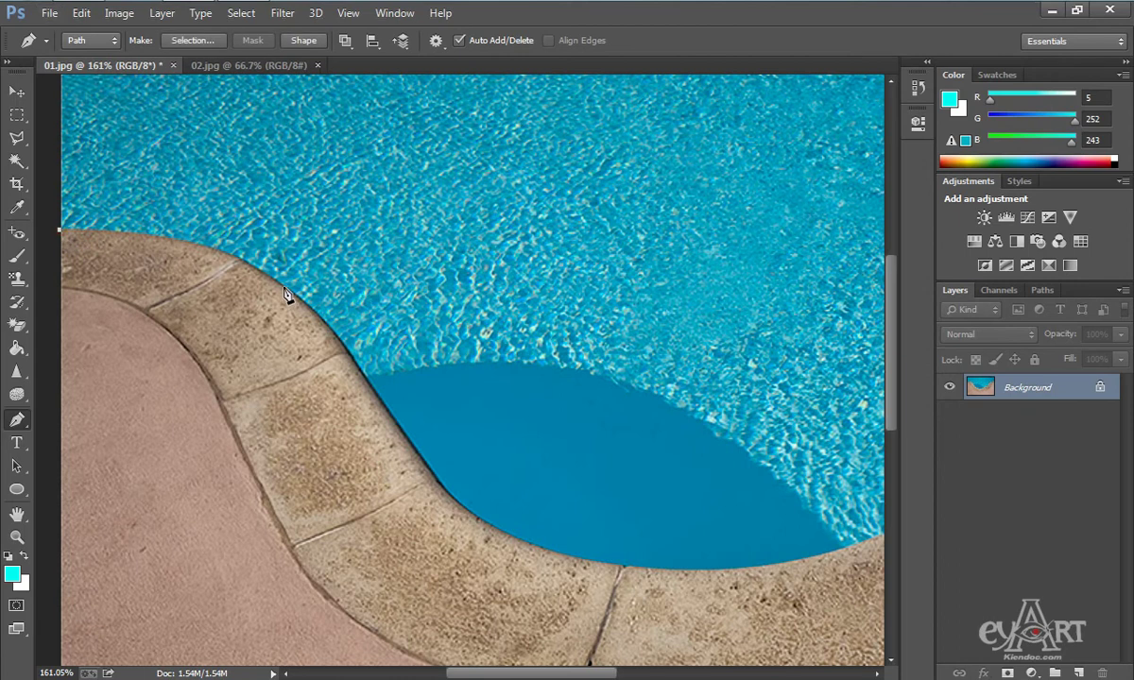
{"action": "left_click_drag", "start_coordinate": [296, 295], "coordinate": [339, 348]}
{"action": "left_click_drag", "start_coordinate": [422, 462], "coordinate": [491, 525]}
Continue the path with curved anchors along the lowest part of the pool edge and up to the image's right border.
{"action": "left_click_drag", "start_coordinate": [627, 504], "coordinate": [424, 351]}
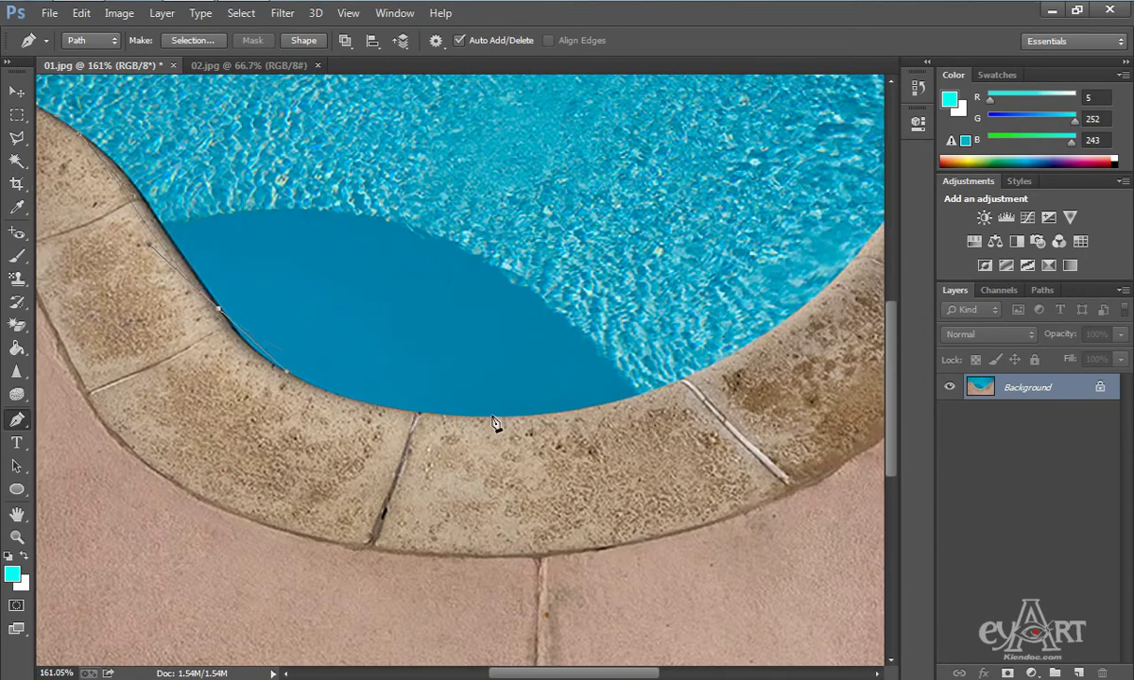
{"action": "left_click_drag", "start_coordinate": [492, 415], "coordinate": [629, 406]}
{"action": "left_click_drag", "start_coordinate": [766, 321], "coordinate": [619, 397]}
{"action": "left_click_drag", "start_coordinate": [750, 280], "coordinate": [567, 316]}
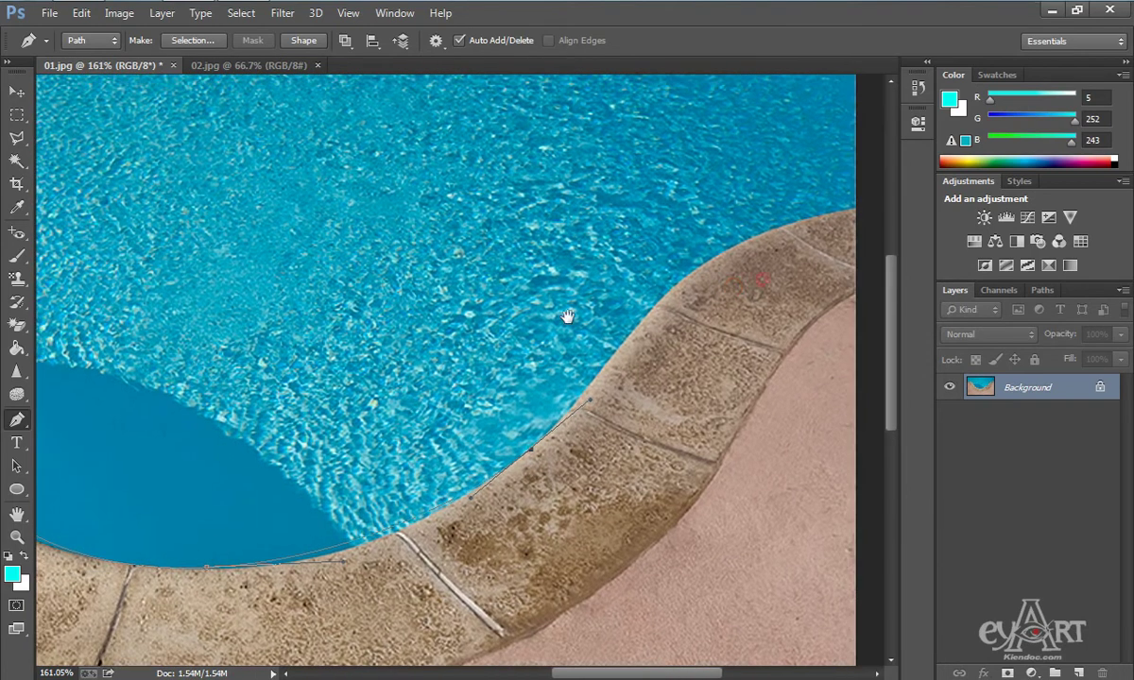
{"action": "left_click_drag", "start_coordinate": [577, 273], "coordinate": [717, 243]}
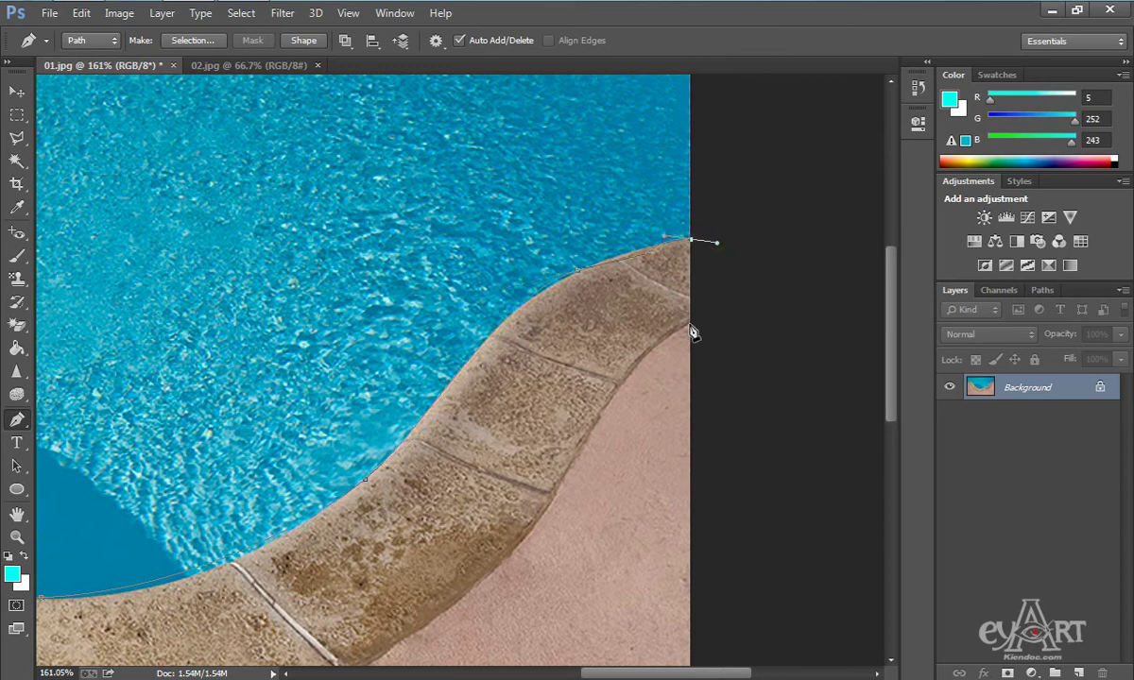
Carry the path across the coping at the right border and trace its outer edge down the right curve.
{"action": "left_click", "coordinate": [693, 326]}
{"action": "scroll", "coordinate": [672, 340], "scroll_direction": "down", "scroll_amount": 5}
{"action": "scroll", "coordinate": [672, 341], "scroll_direction": "left", "scroll_amount": 3}
{"action": "left_click", "coordinate": [689, 253]}
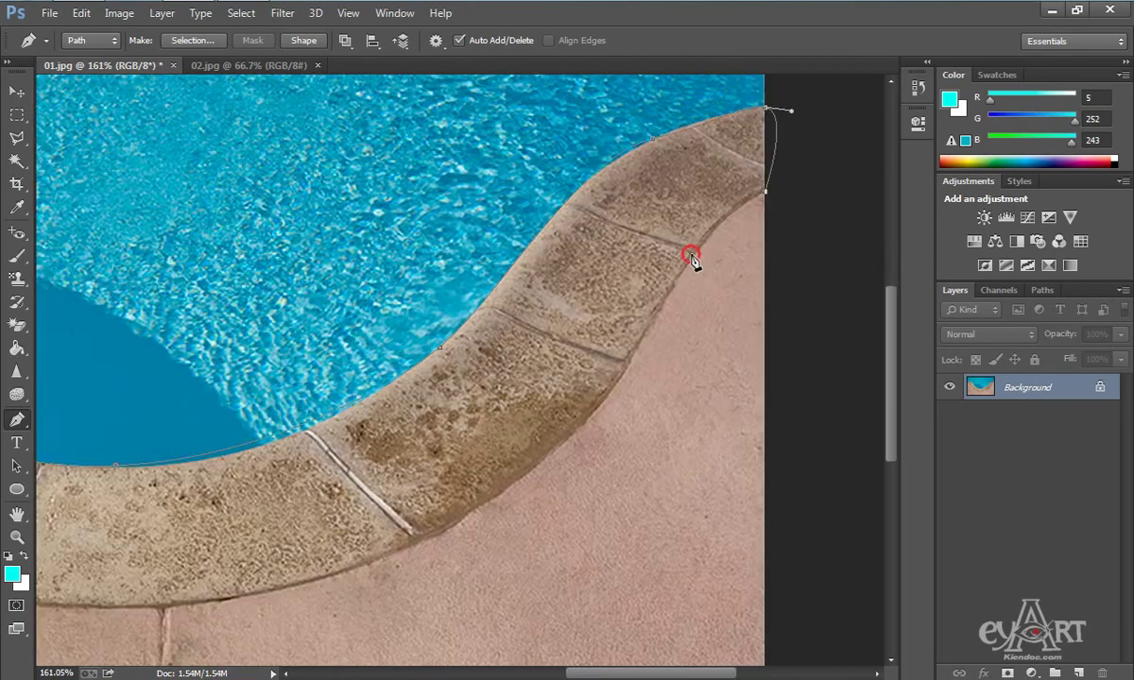
{"action": "left_click_drag", "start_coordinate": [525, 479], "coordinate": [468, 506]}
Trace the outer coping edge around the lower curve back to the left border and close the path at its starting anchor.
{"action": "left_click_drag", "start_coordinate": [395, 531], "coordinate": [630, 380]}
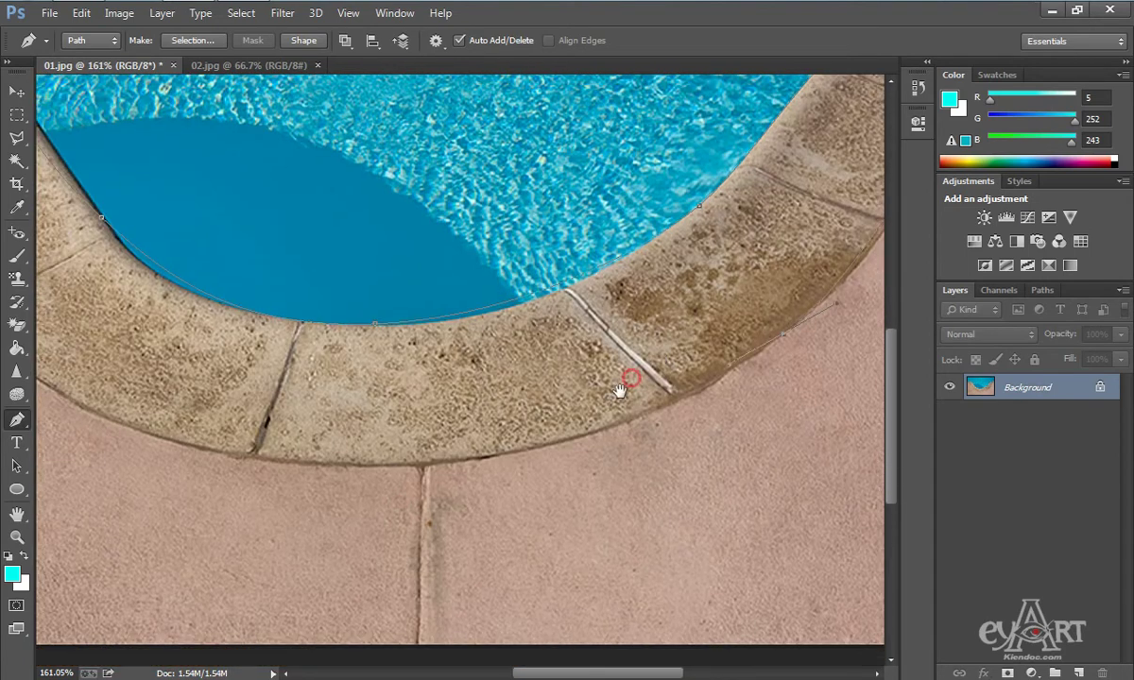
{"action": "left_click_drag", "start_coordinate": [422, 469], "coordinate": [248, 471]}
{"action": "left_click_drag", "start_coordinate": [228, 362], "coordinate": [564, 407]}
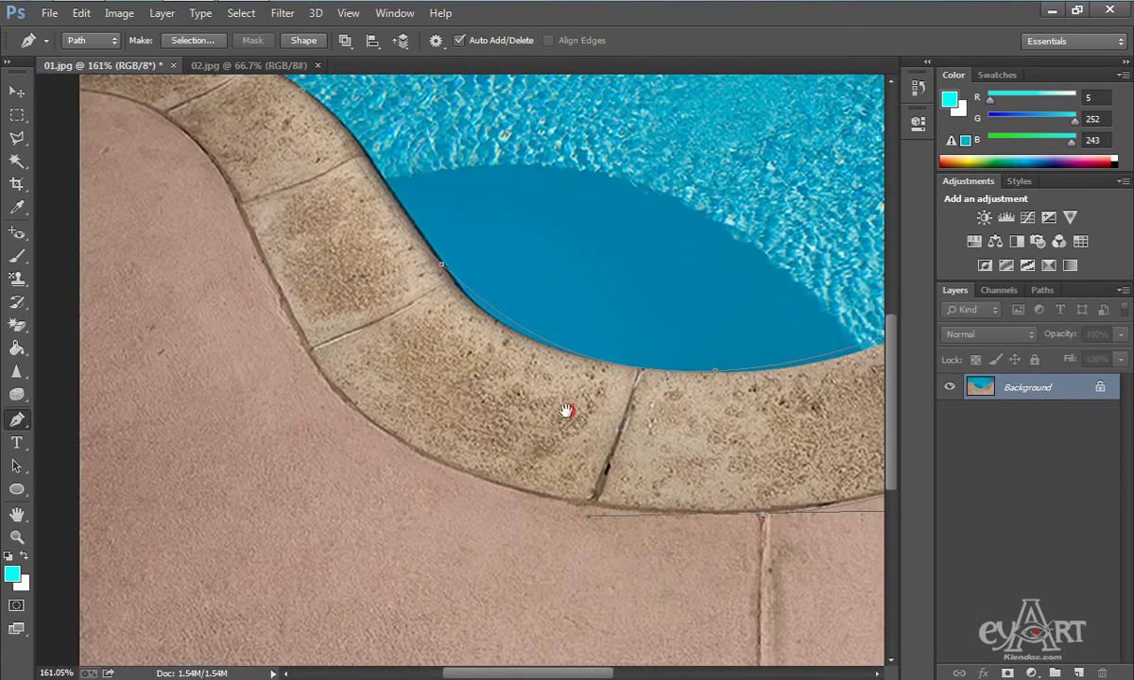
{"action": "left_click", "coordinate": [347, 403]}
{"action": "left_click_drag", "start_coordinate": [216, 185], "coordinate": [441, 343]}
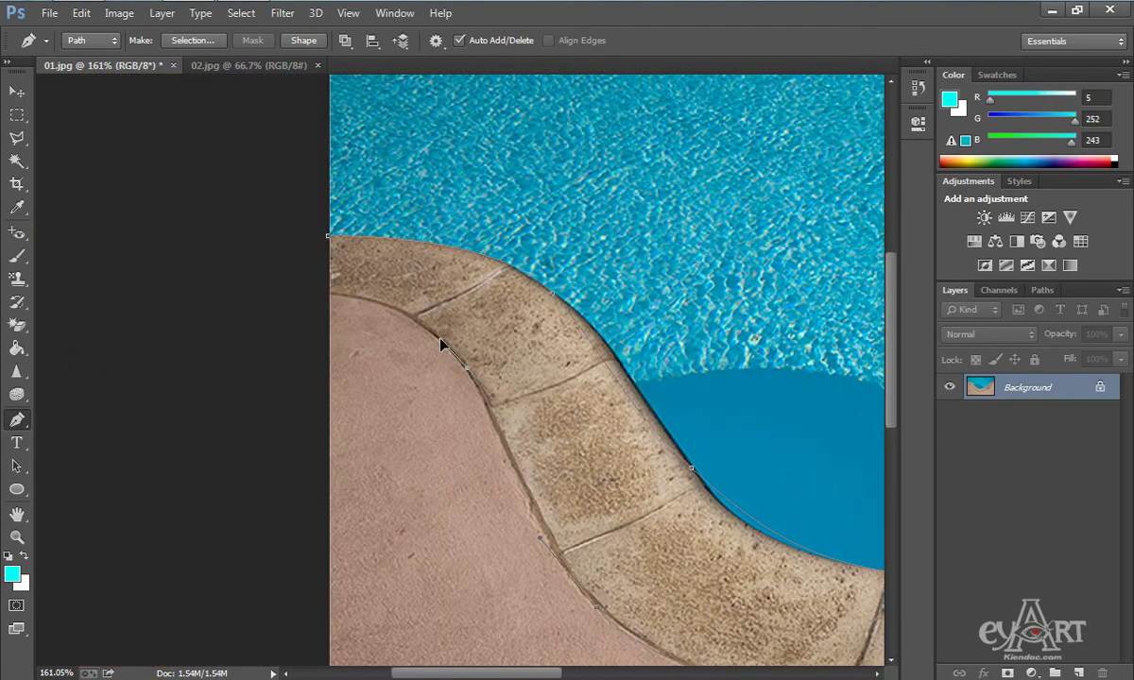
{"action": "left_click", "coordinate": [330, 299]}
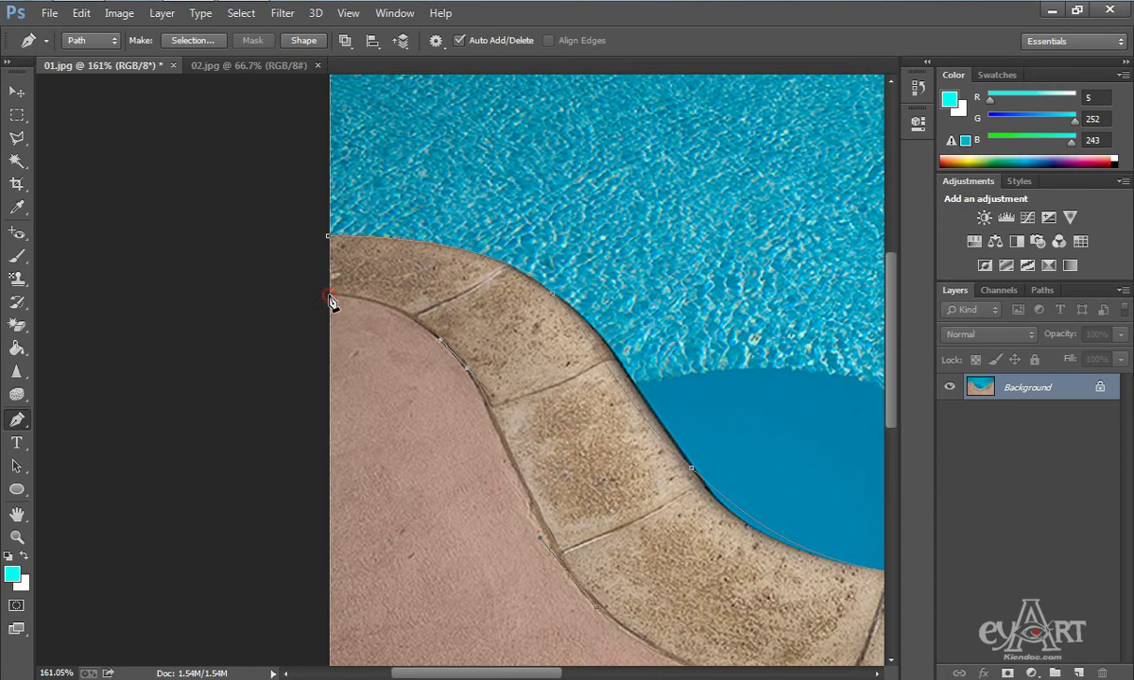
{"action": "left_click", "coordinate": [326, 237]}
Examine how closely the finished path follows the coping's left curve and look over the available Pen tool variants.
{"action": "key", "text": "space"}
{"action": "left_click_drag", "start_coordinate": [715, 432], "coordinate": [411, 228]}
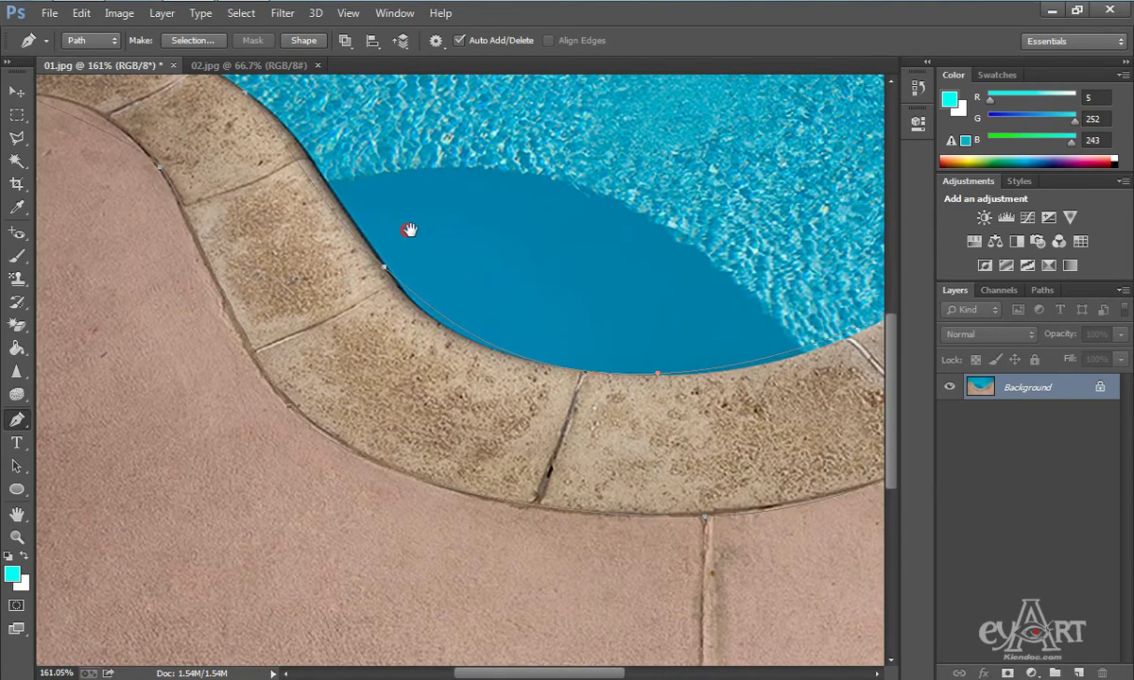
{"action": "left_click_drag", "start_coordinate": [722, 254], "coordinate": [832, 359]}
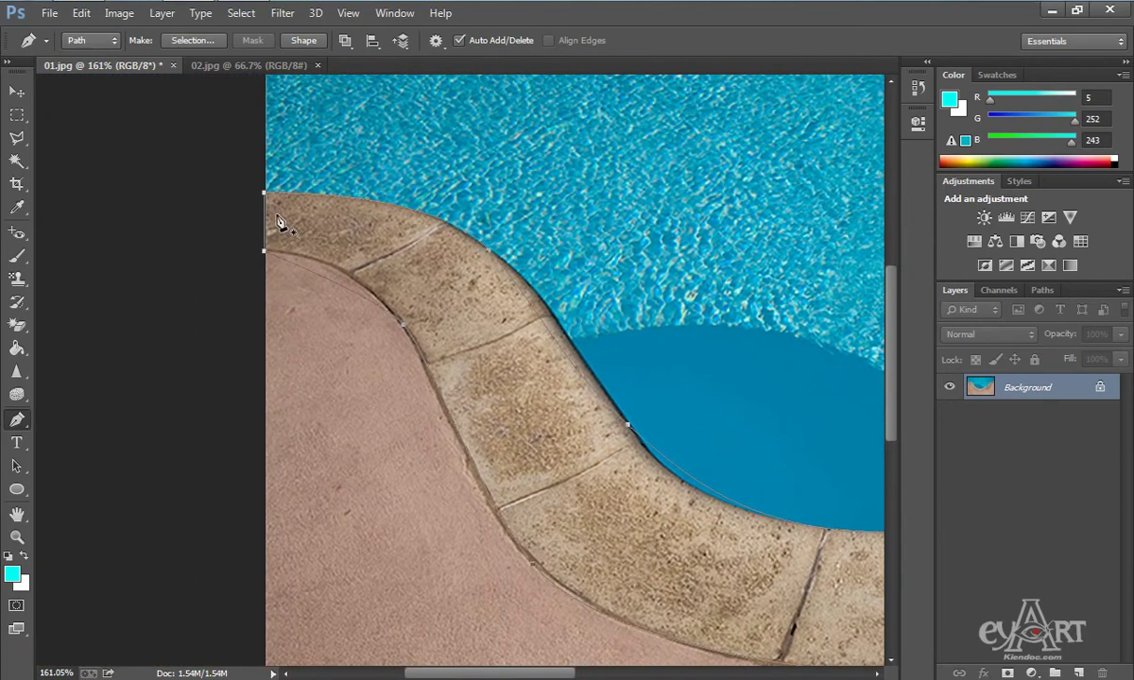
{"action": "scroll", "coordinate": [283, 208], "scroll_direction": "up", "scroll_amount": 4}
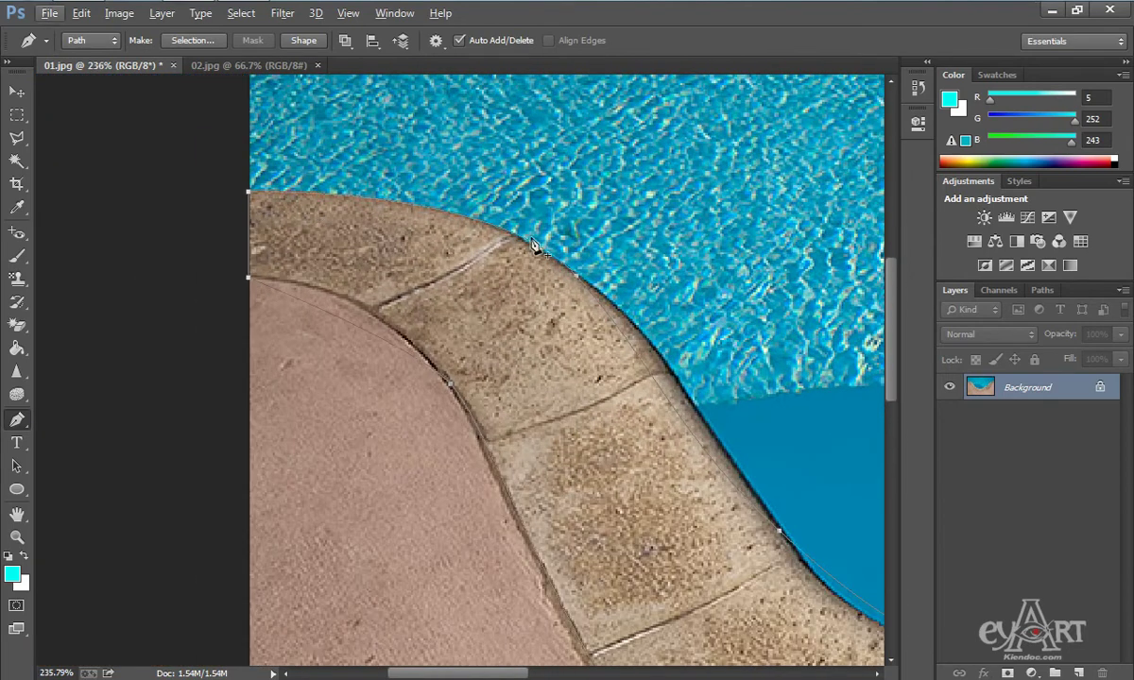
{"action": "scroll", "coordinate": [469, 246], "scroll_direction": "down", "scroll_amount": 4}
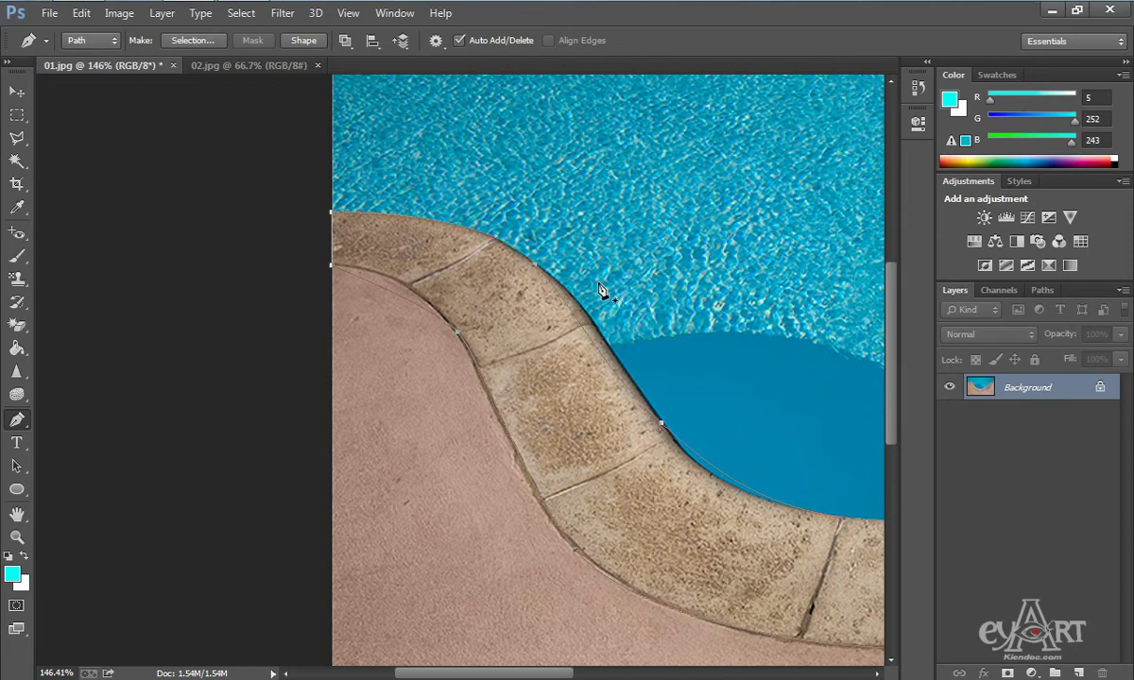
{"action": "left_click_drag", "start_coordinate": [608, 288], "coordinate": [484, 255]}
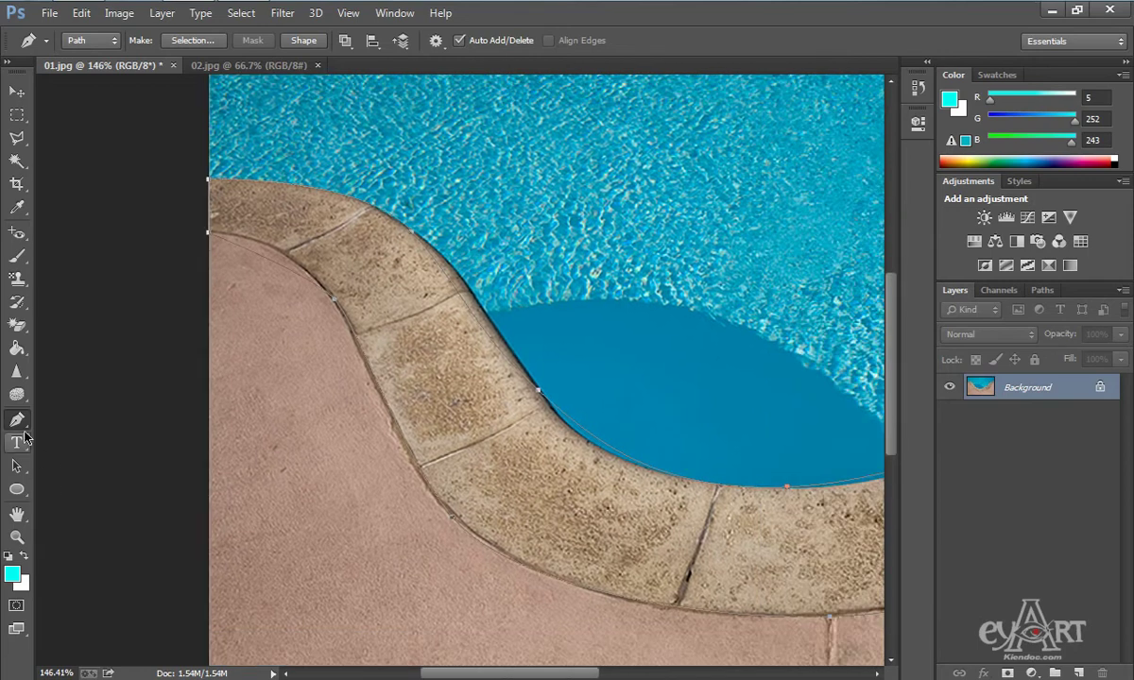
{"action": "left_click", "coordinate": [19, 422]}
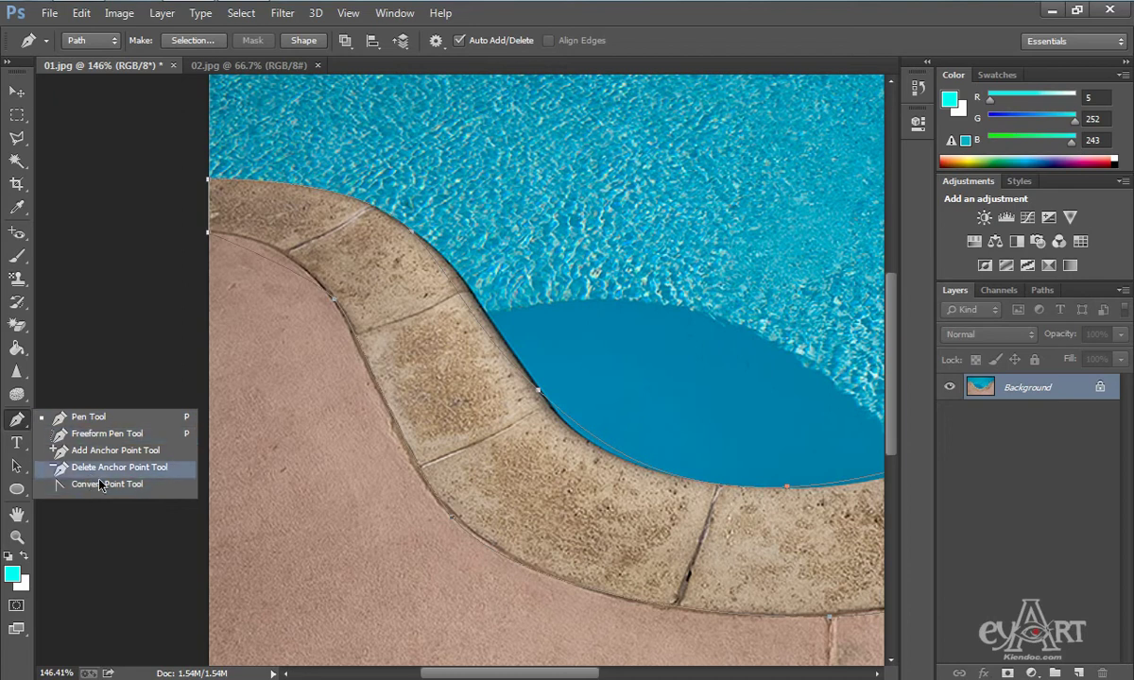
{"action": "left_click", "coordinate": [666, 50]}
{"action": "scroll", "coordinate": [431, 220], "scroll_direction": "up", "scroll_amount": 7}
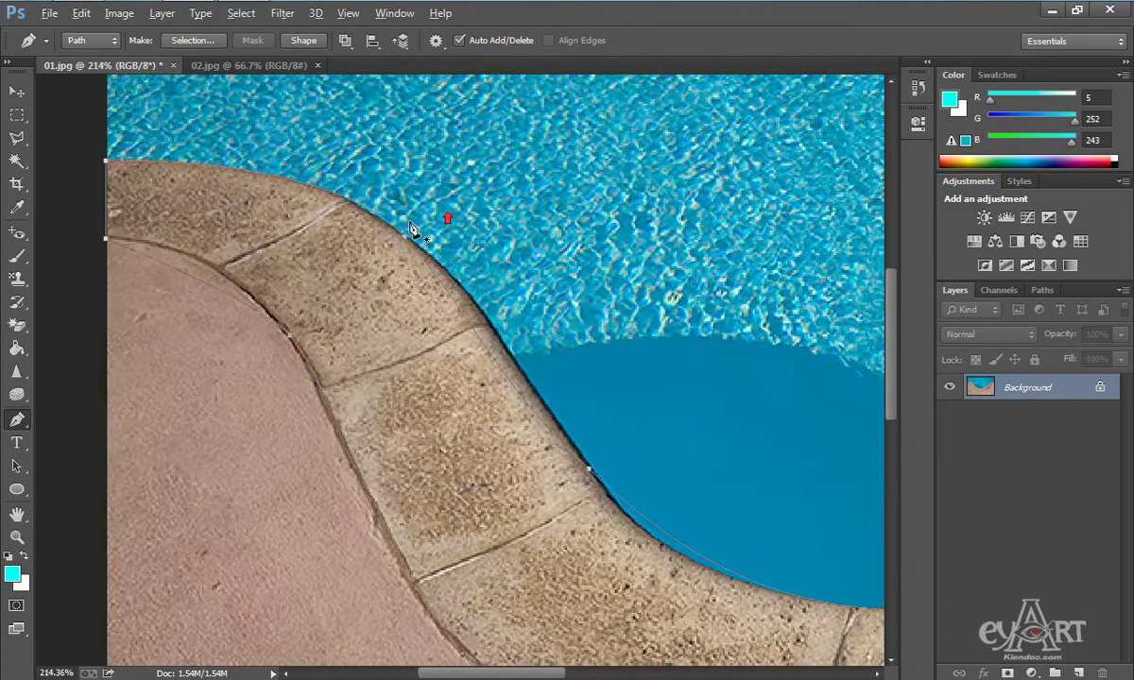
{"action": "scroll", "coordinate": [412, 253], "scroll_direction": "down", "scroll_amount": 4}
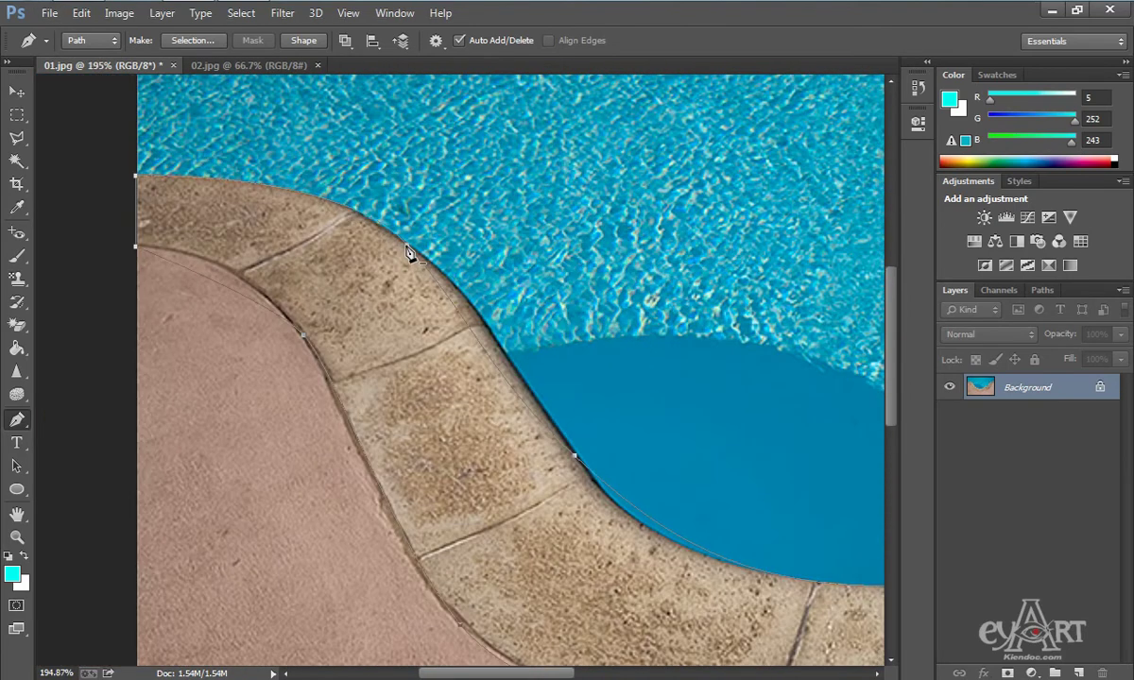
Try deleting and adding anchor points on the path along the coping's upper-left pool edge.
{"action": "left_click", "coordinate": [408, 248]}
{"action": "left_click", "coordinate": [480, 320]}
{"action": "left_click", "coordinate": [485, 324]}
{"action": "key", "text": "ctrl+z"}
Adjust the upper direction handle of the anchor midway down the pool's left edge so the path bends along the coping.
{"action": "scroll", "coordinate": [516, 355], "scroll_direction": "up", "scroll_amount": 2}
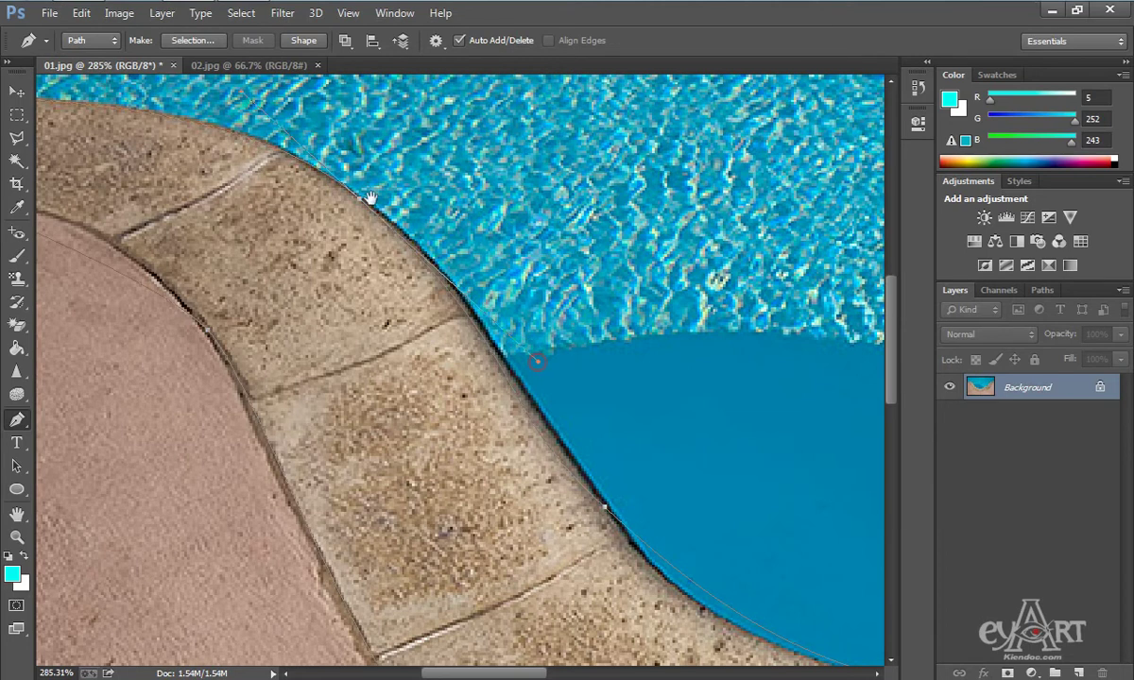
{"action": "left_click_drag", "start_coordinate": [365, 194], "coordinate": [513, 295]}
{"action": "left_click_drag", "start_coordinate": [686, 501], "coordinate": [537, 311]}
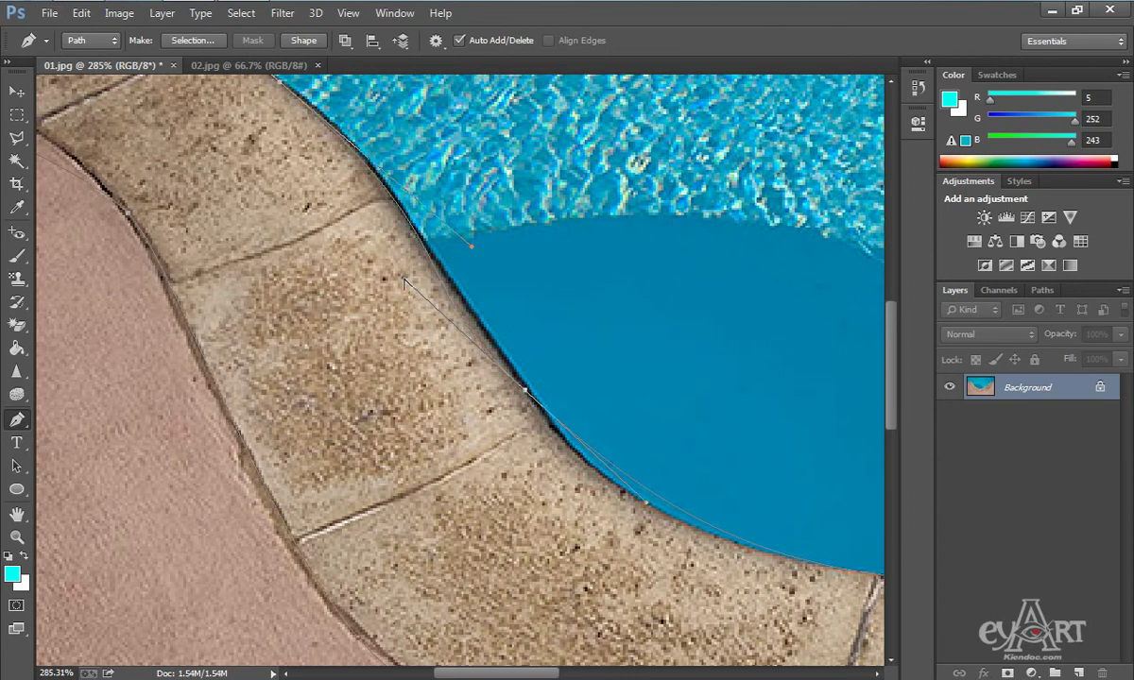
{"action": "left_click_drag", "start_coordinate": [403, 281], "coordinate": [436, 288]}
{"action": "left_click_drag", "start_coordinate": [567, 407], "coordinate": [509, 309]}
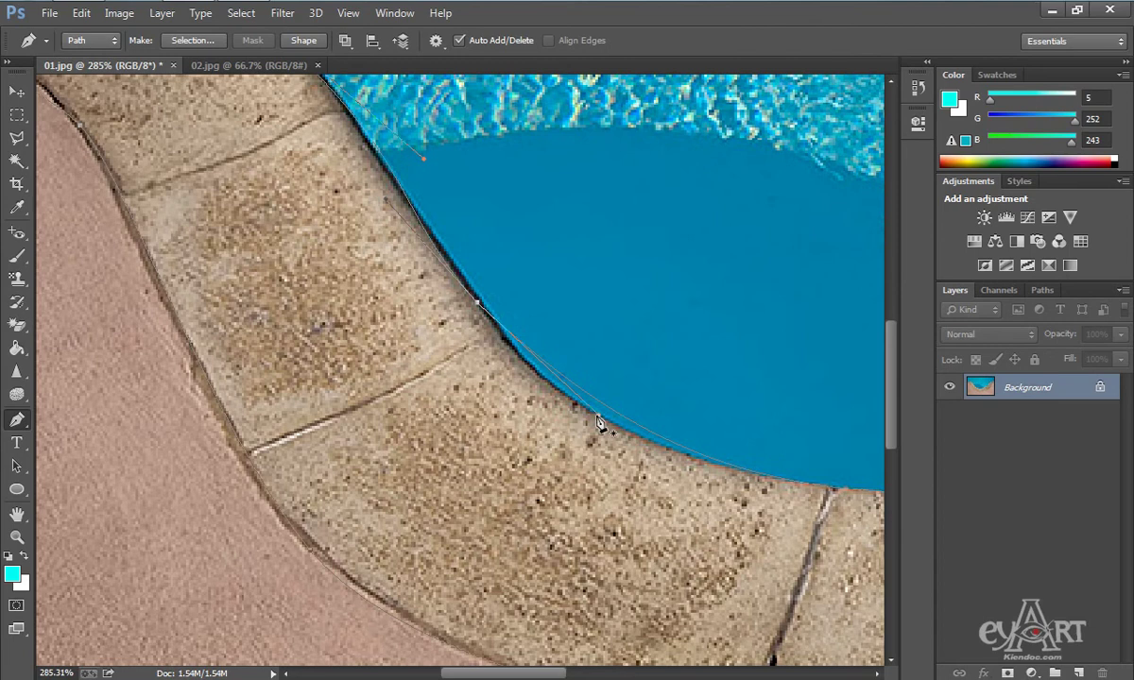
Reshape the lower handle of the pool's left-edge anchor and fine-tune the anchor and its upper curve against the coping.
{"action": "left_click_drag", "start_coordinate": [599, 417], "coordinate": [579, 437]}
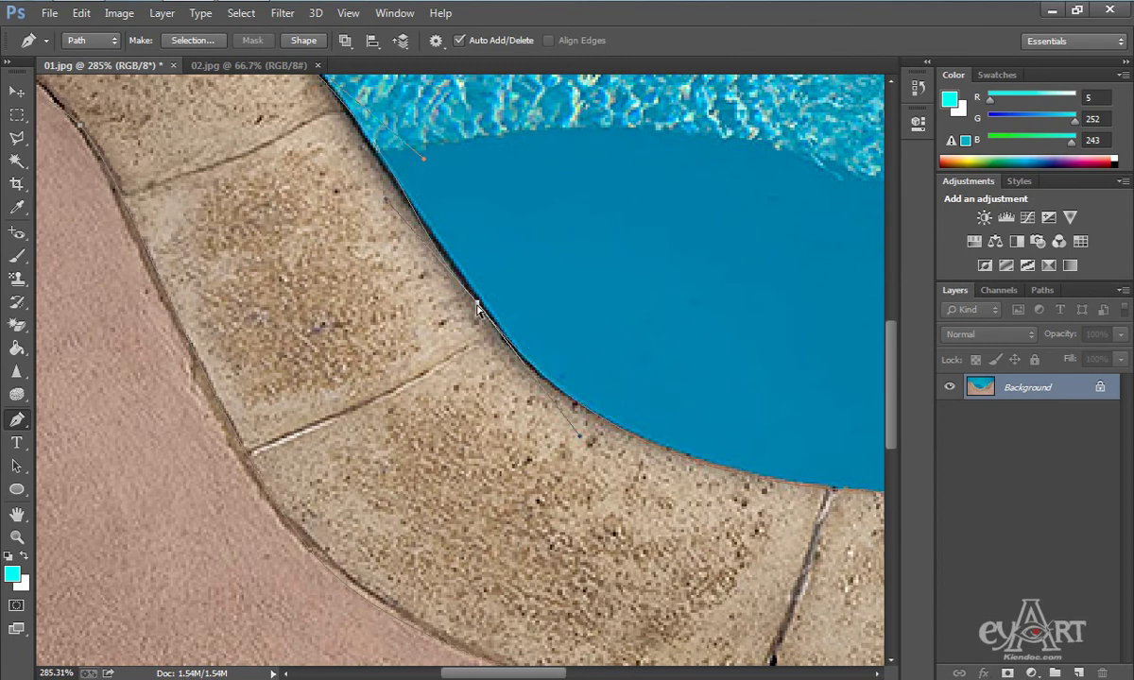
{"action": "left_click_drag", "start_coordinate": [478, 304], "coordinate": [472, 311]}
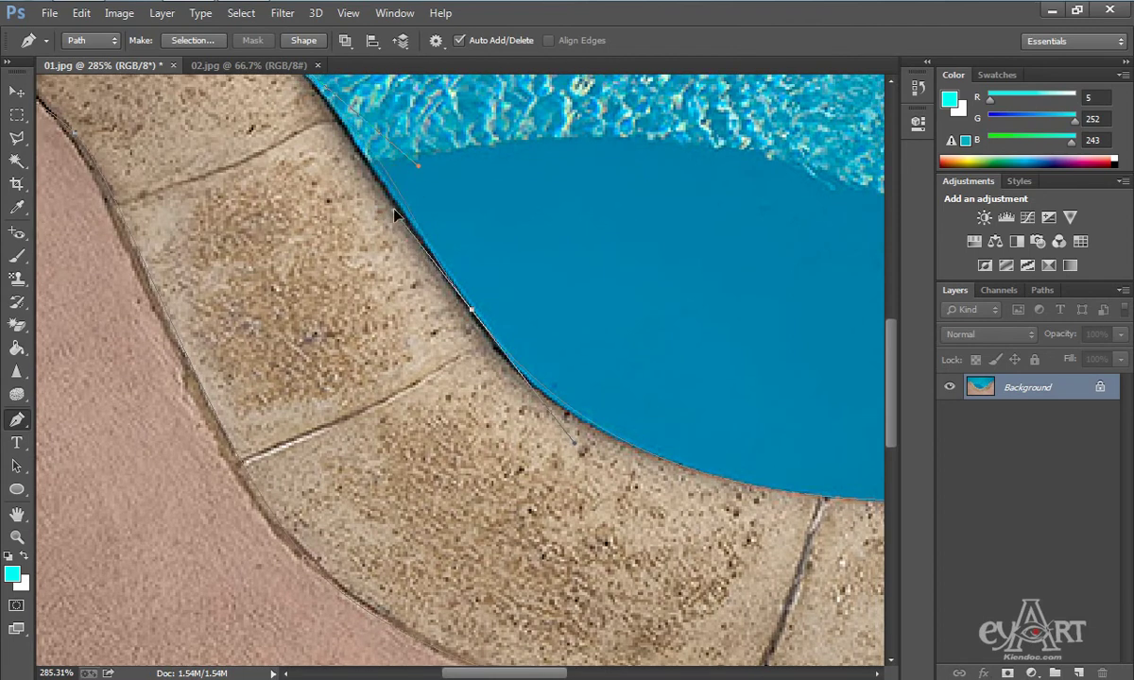
{"action": "left_click", "coordinate": [394, 211]}
{"action": "left_click", "coordinate": [402, 181]}
{"action": "left_click_drag", "start_coordinate": [386, 128], "coordinate": [466, 358]}
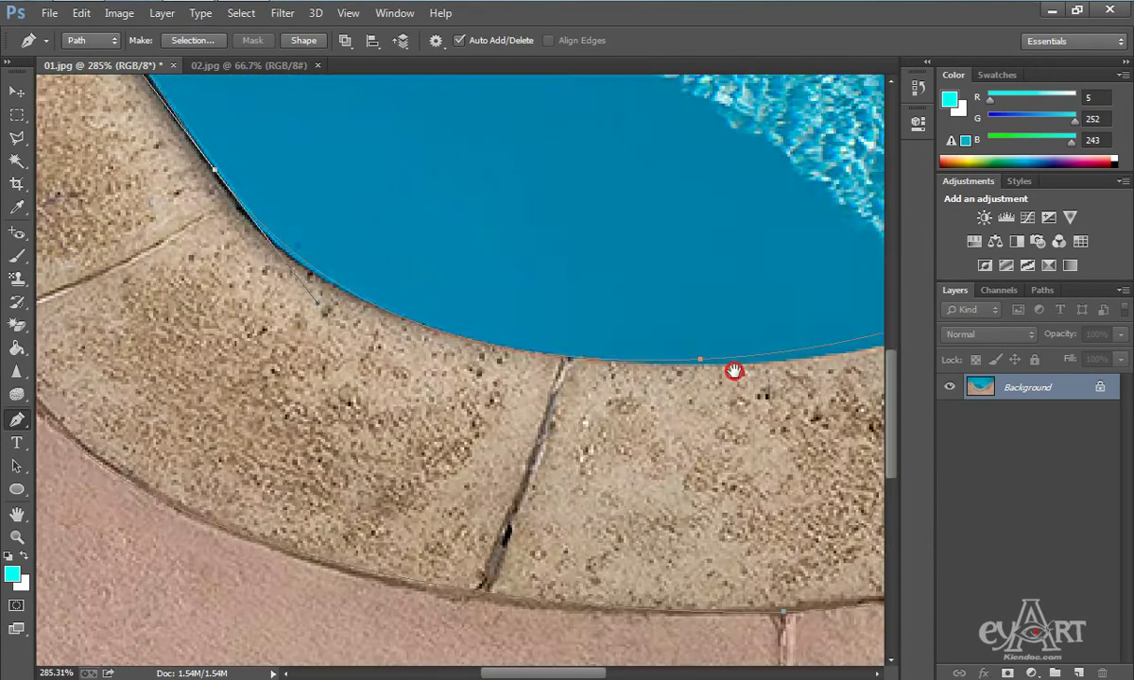
Align the anchor at the pool's lowest edge with the coping and extend both its handles to fit the curve.
{"action": "left_click_drag", "start_coordinate": [734, 372], "coordinate": [487, 381]}
{"action": "left_click_drag", "start_coordinate": [375, 380], "coordinate": [375, 383]}
{"action": "left_click_drag", "start_coordinate": [367, 331], "coordinate": [642, 364]}
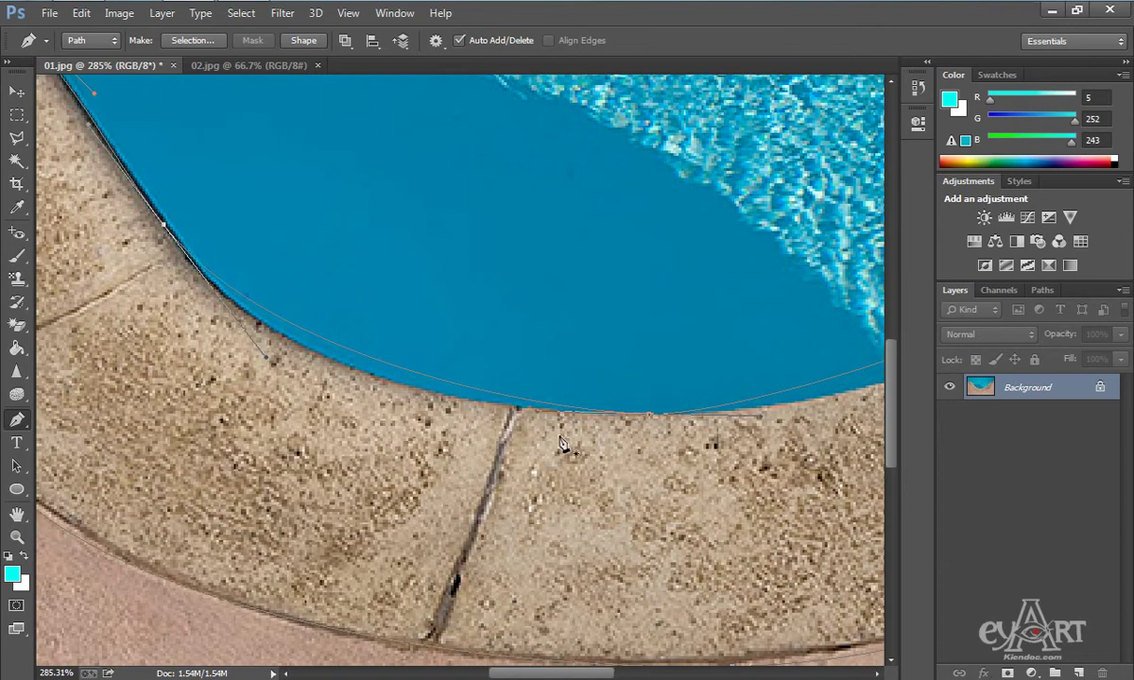
{"action": "left_click_drag", "start_coordinate": [537, 414], "coordinate": [448, 411]}
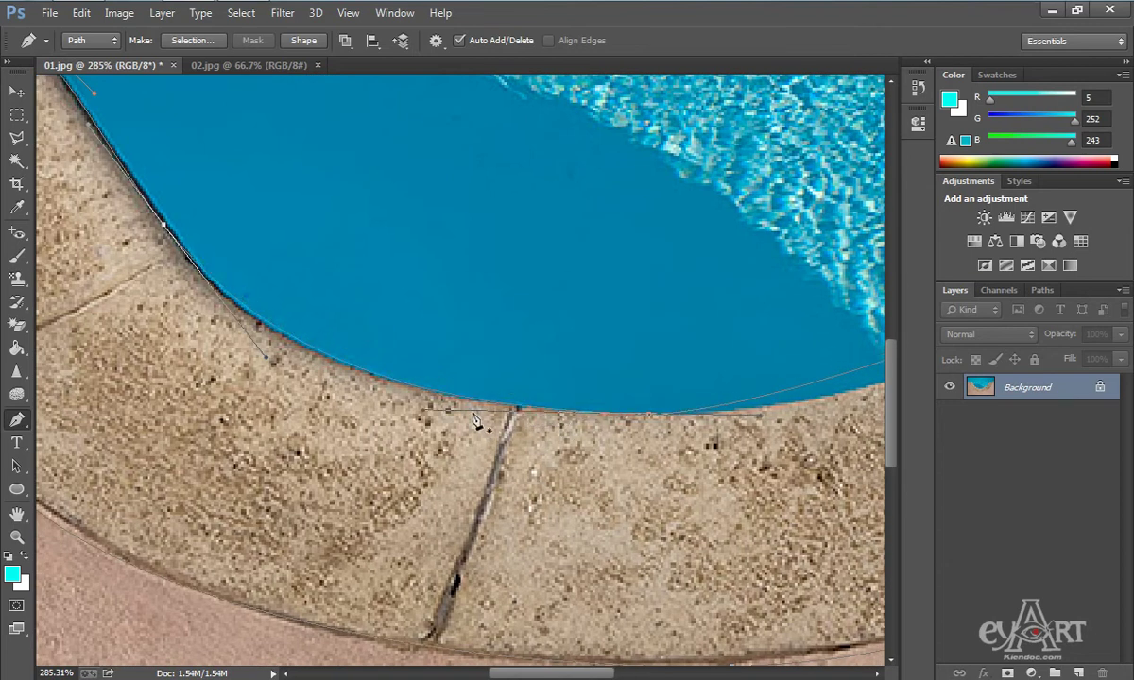
{"action": "left_click_drag", "start_coordinate": [773, 339], "coordinate": [330, 388]}
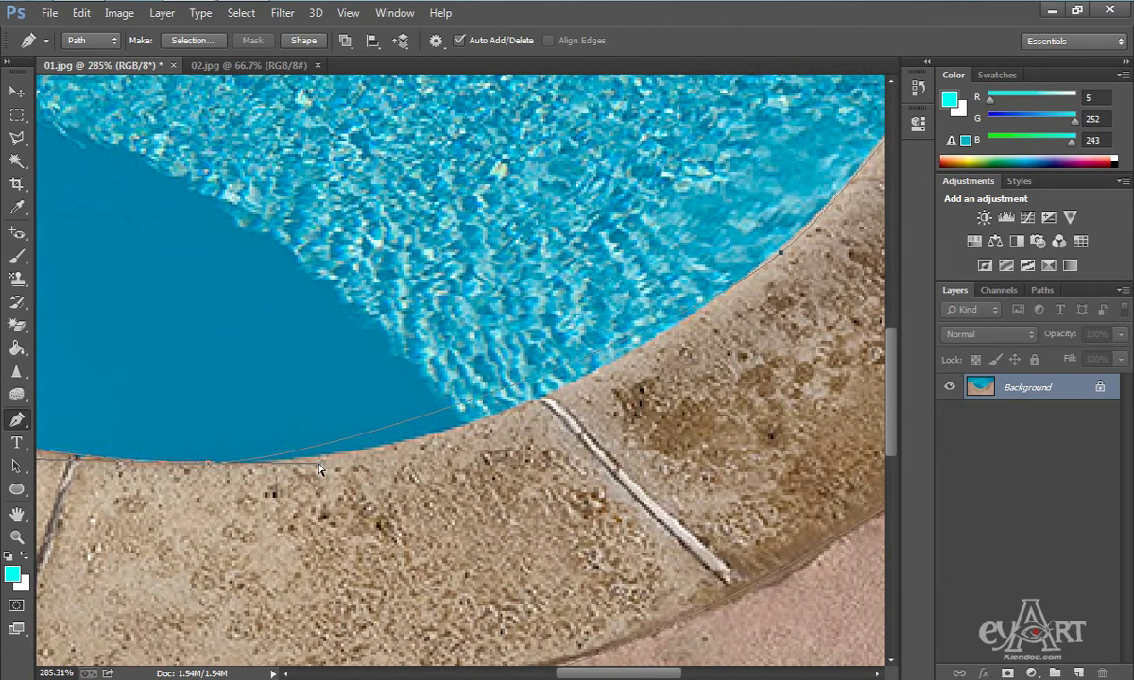
{"action": "left_click_drag", "start_coordinate": [319, 464], "coordinate": [400, 473]}
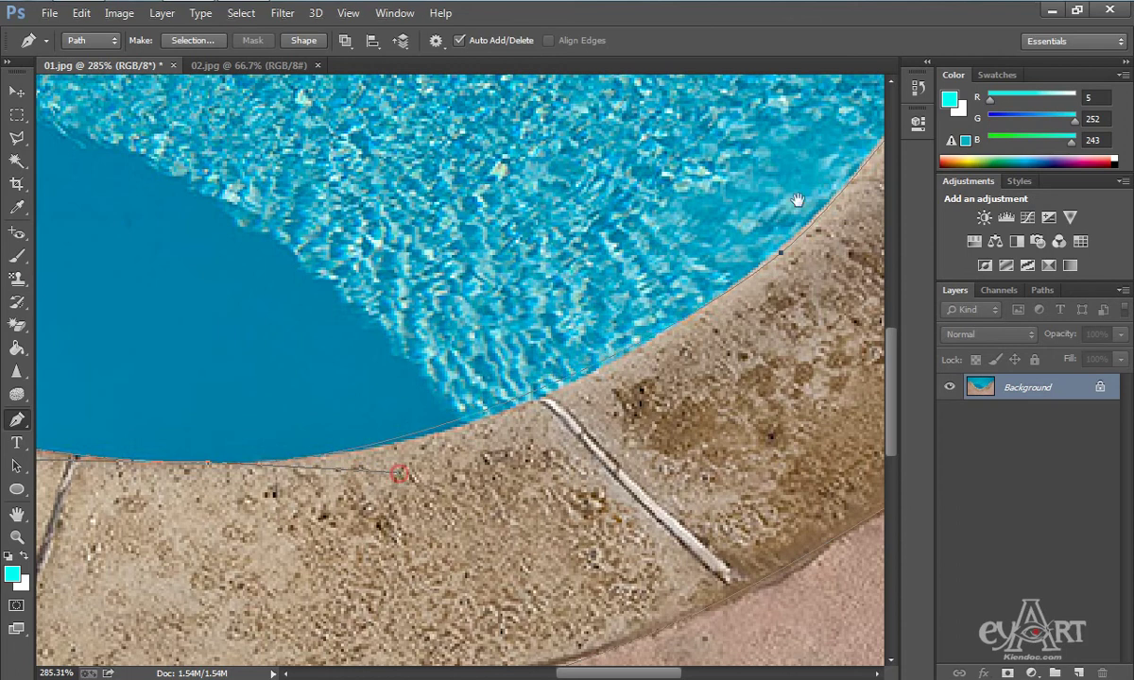
Fine-tune the anchor and its upper handle on the pool's right edge so the path follows the coping.
{"action": "left_click_drag", "start_coordinate": [797, 201], "coordinate": [538, 376]}
{"action": "mouse_move", "coordinate": [572, 322]}
{"action": "left_mouse_down"}
{"action": "mouse_move", "coordinate": [564, 312]}
{"action": "mouse_move", "coordinate": [580, 326]}
{"action": "left_mouse_up"}
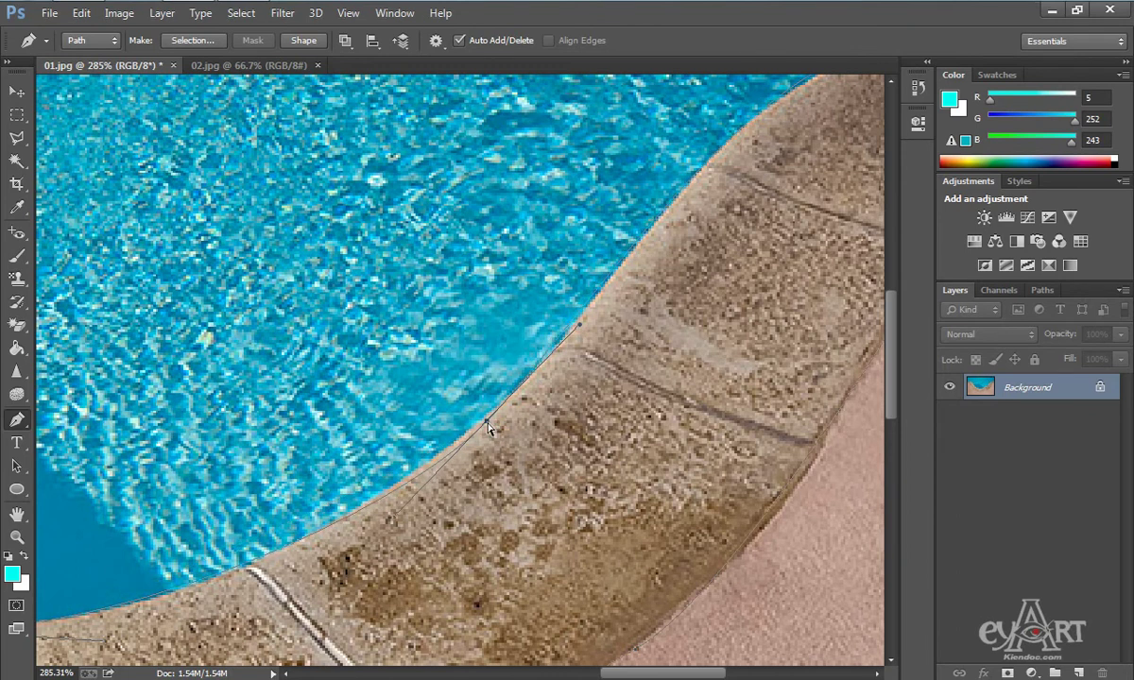
{"action": "left_click_drag", "start_coordinate": [486, 422], "coordinate": [482, 419]}
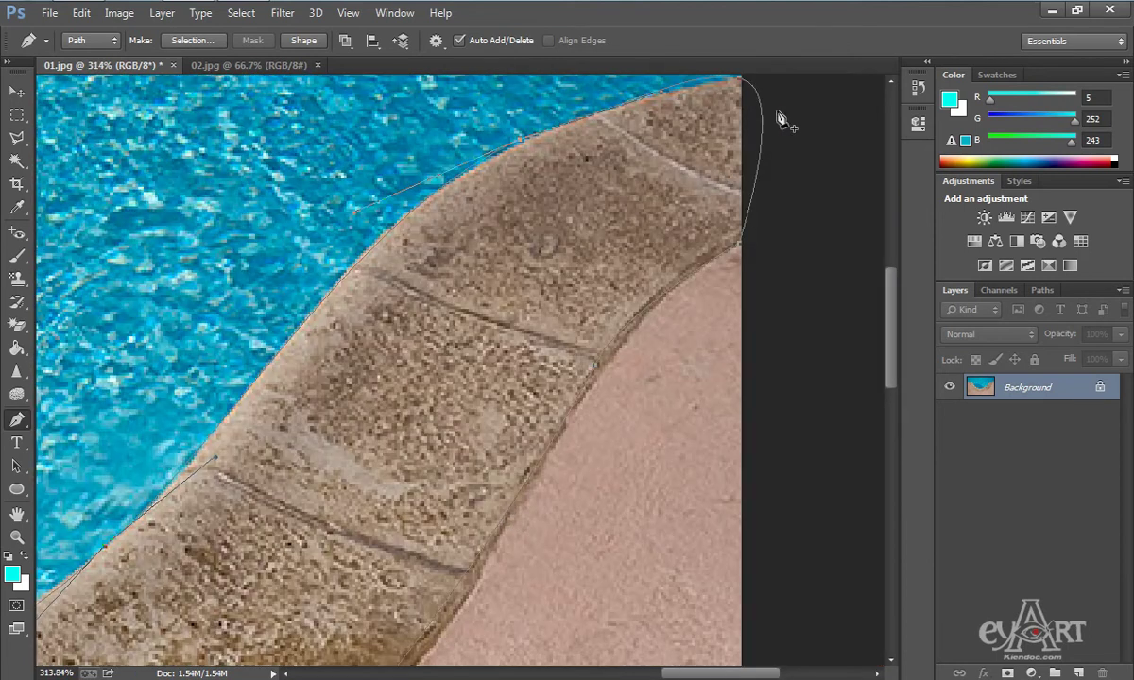
Fit the outer-edge anchor at the upper-right stone joint to the coping and adjust its upper direction handle.
{"action": "left_click", "coordinate": [745, 240]}
{"action": "left_click_drag", "start_coordinate": [595, 365], "coordinate": [596, 370]}
{"action": "key", "text": "alt"}
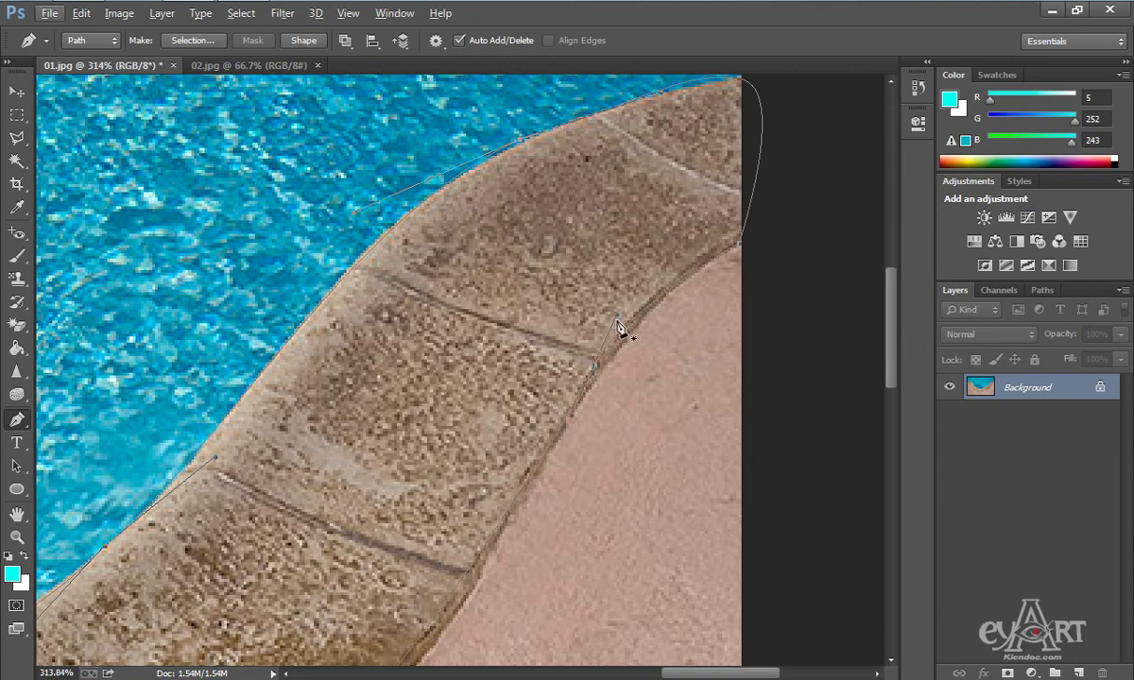
{"action": "key", "text": "alt"}
Pull the lower handle of the outer edge's lower-right anchor toward the white joint so the path follows the coping.
{"action": "left_click_drag", "start_coordinate": [494, 493], "coordinate": [673, 218]}
{"action": "left_click_drag", "start_coordinate": [558, 478], "coordinate": [602, 423]}
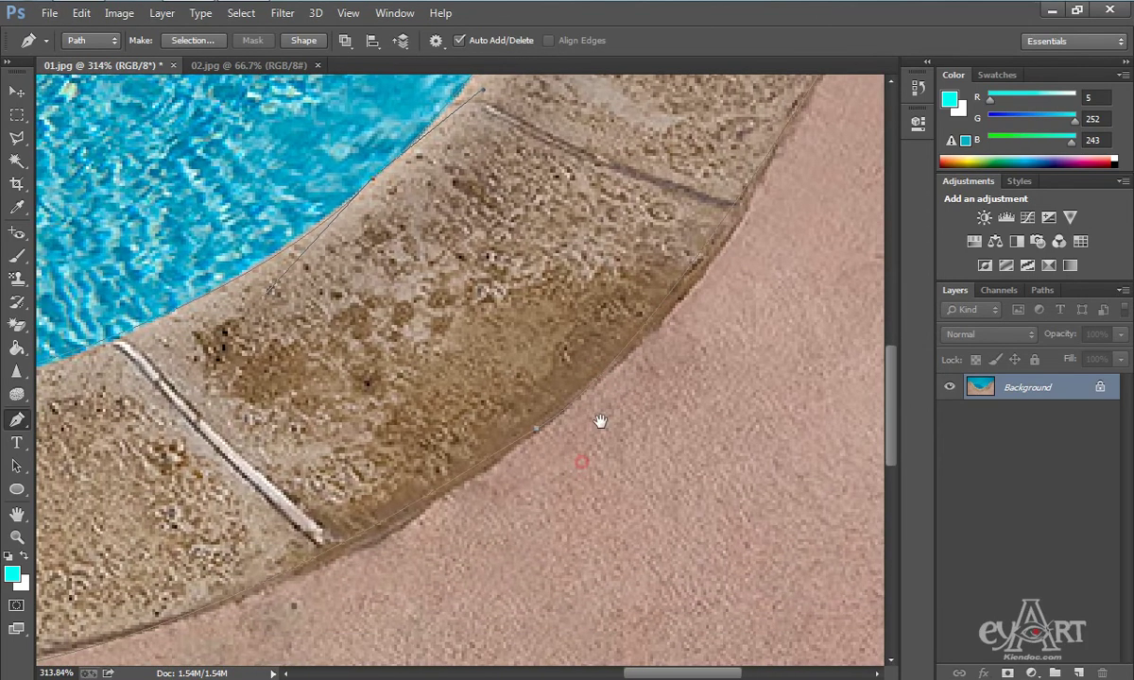
{"action": "left_click", "coordinate": [536, 432]}
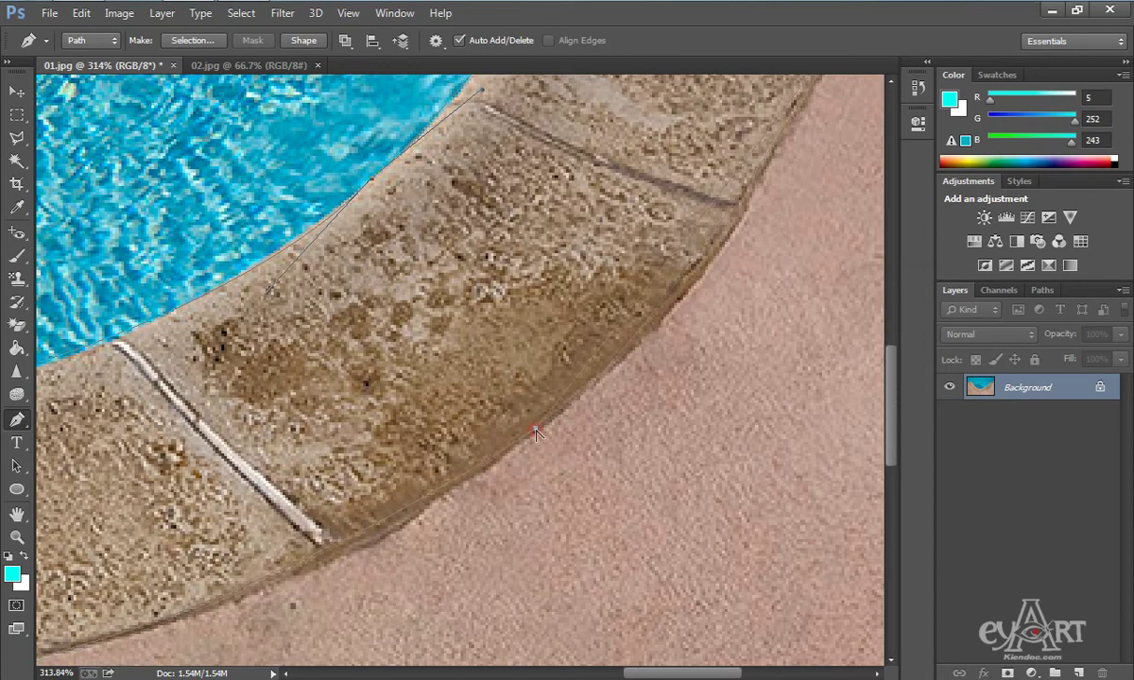
{"action": "left_click_drag", "start_coordinate": [542, 434], "coordinate": [373, 515]}
{"action": "left_click_drag", "start_coordinate": [567, 491], "coordinate": [792, 342]}
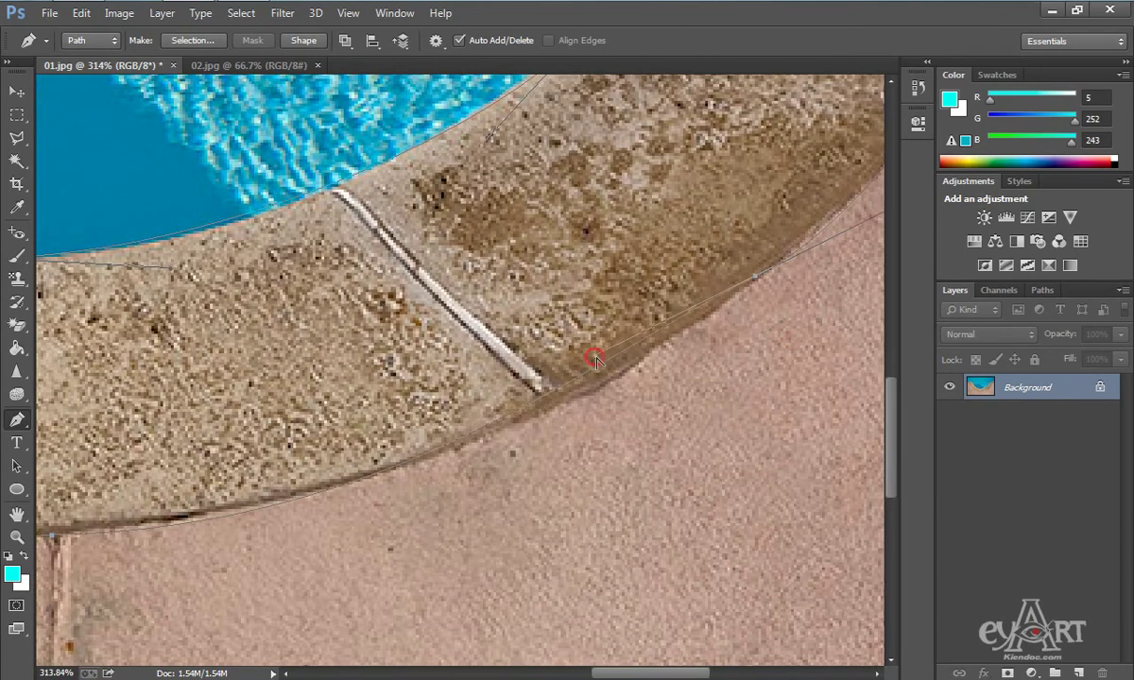
{"action": "left_click_drag", "start_coordinate": [594, 360], "coordinate": [560, 395]}
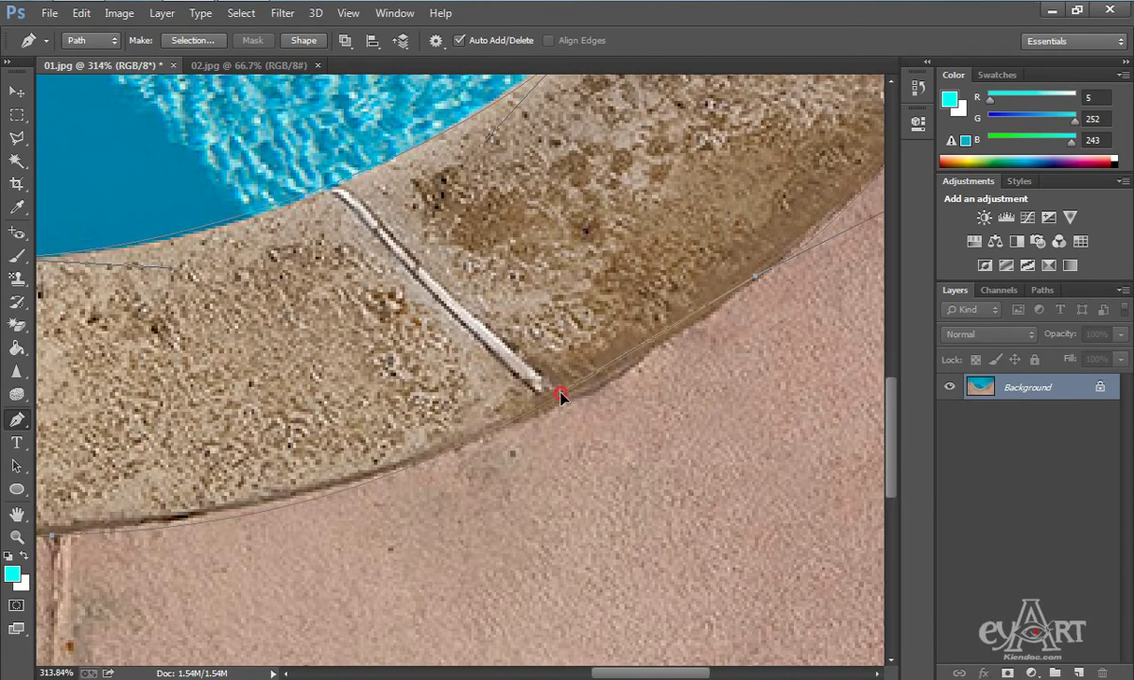
Extend both handles of the outer edge's lowest anchor and correct the neighbouring lower-right handle to match the coping curve.
{"action": "left_click_drag", "start_coordinate": [205, 372], "coordinate": [591, 307]}
{"action": "left_click_drag", "start_coordinate": [407, 400], "coordinate": [457, 350]}
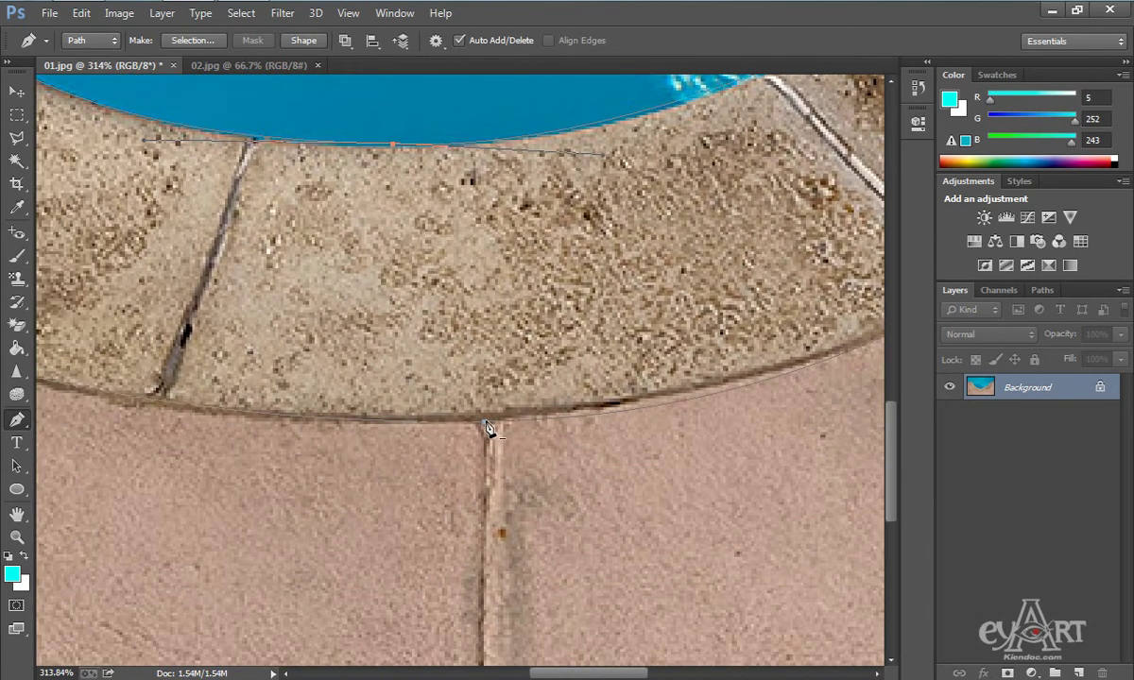
{"action": "left_click", "coordinate": [486, 424]}
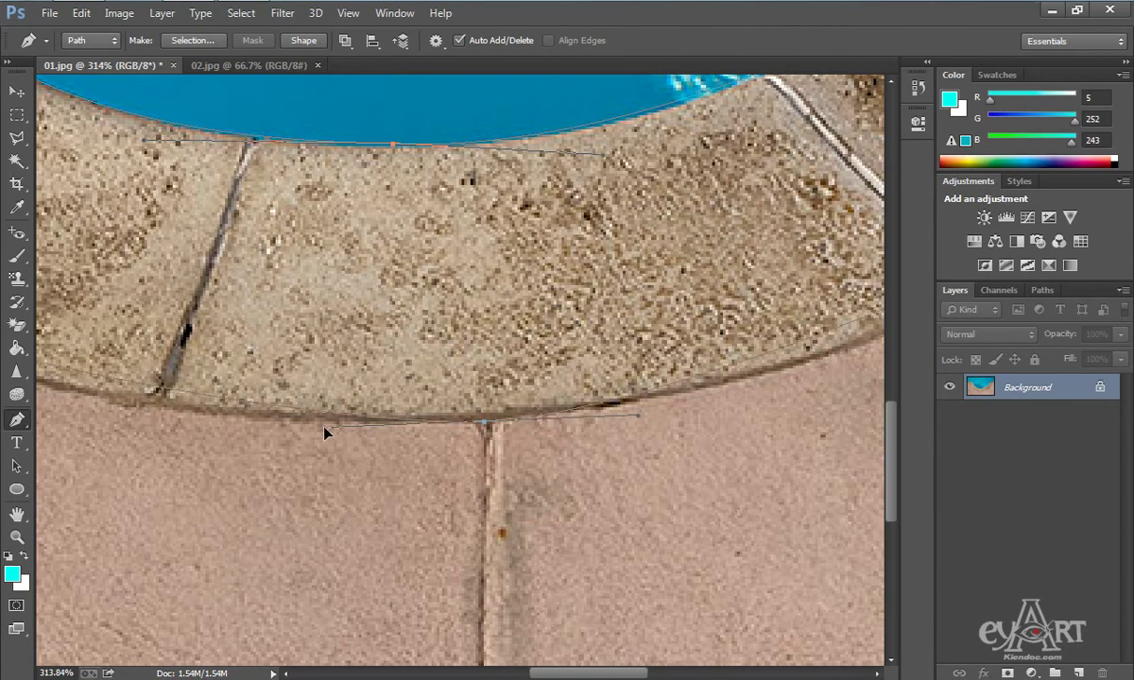
{"action": "left_click_drag", "start_coordinate": [324, 428], "coordinate": [197, 453]}
{"action": "left_click_drag", "start_coordinate": [657, 330], "coordinate": [319, 355]}
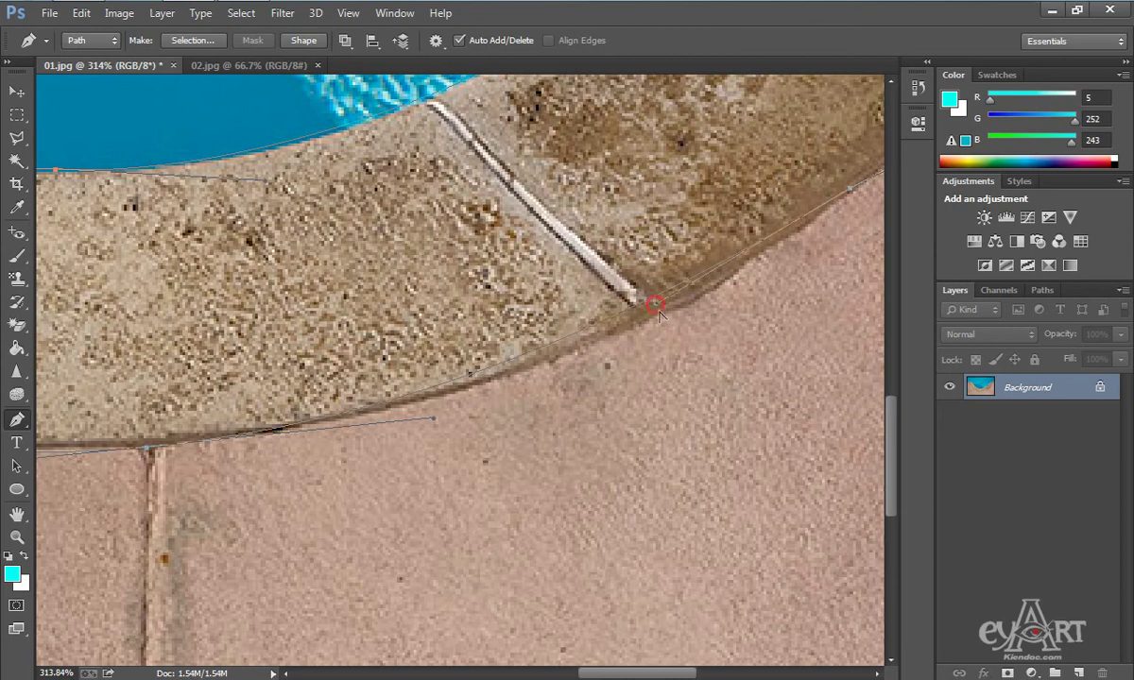
{"action": "left_click_drag", "start_coordinate": [659, 312], "coordinate": [666, 330]}
Bend the outer path between the image's left edge and the upper-left anchor along the coping, and view the whole image.
{"action": "left_click_drag", "start_coordinate": [252, 317], "coordinate": [426, 331]}
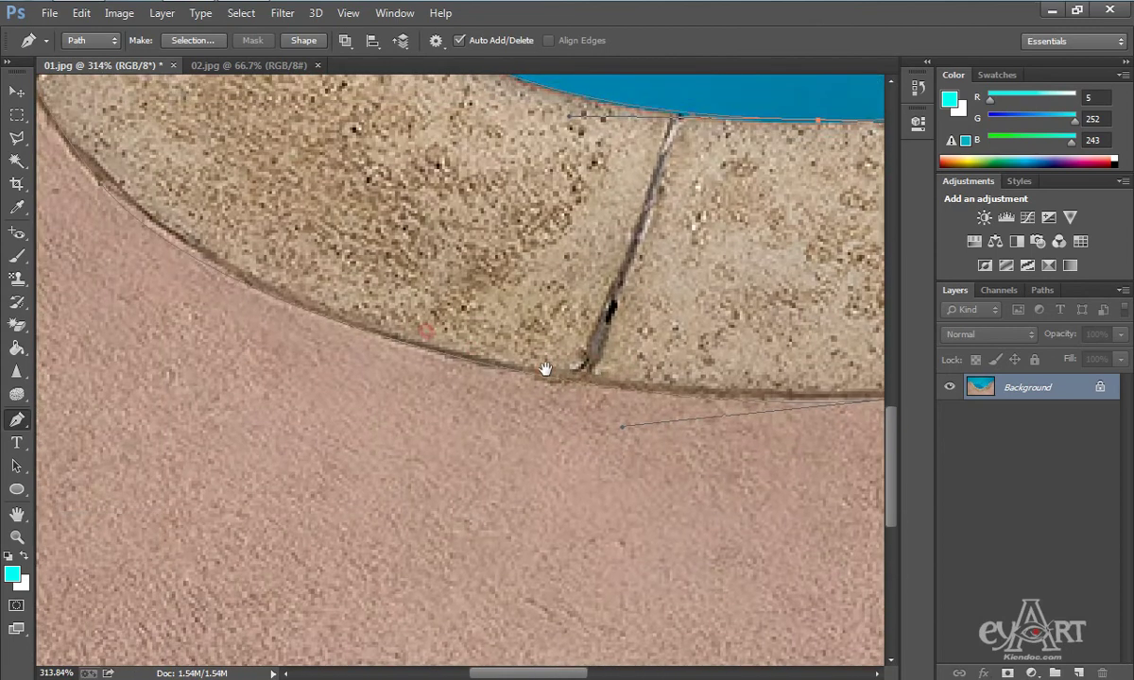
{"action": "left_click_drag", "start_coordinate": [283, 212], "coordinate": [456, 358]}
{"action": "left_click_drag", "start_coordinate": [280, 229], "coordinate": [387, 370]}
{"action": "left_click_drag", "start_coordinate": [327, 237], "coordinate": [532, 575]}
{"action": "left_click", "coordinate": [345, 291]}
{"action": "left_click_drag", "start_coordinate": [447, 400], "coordinate": [418, 301]}
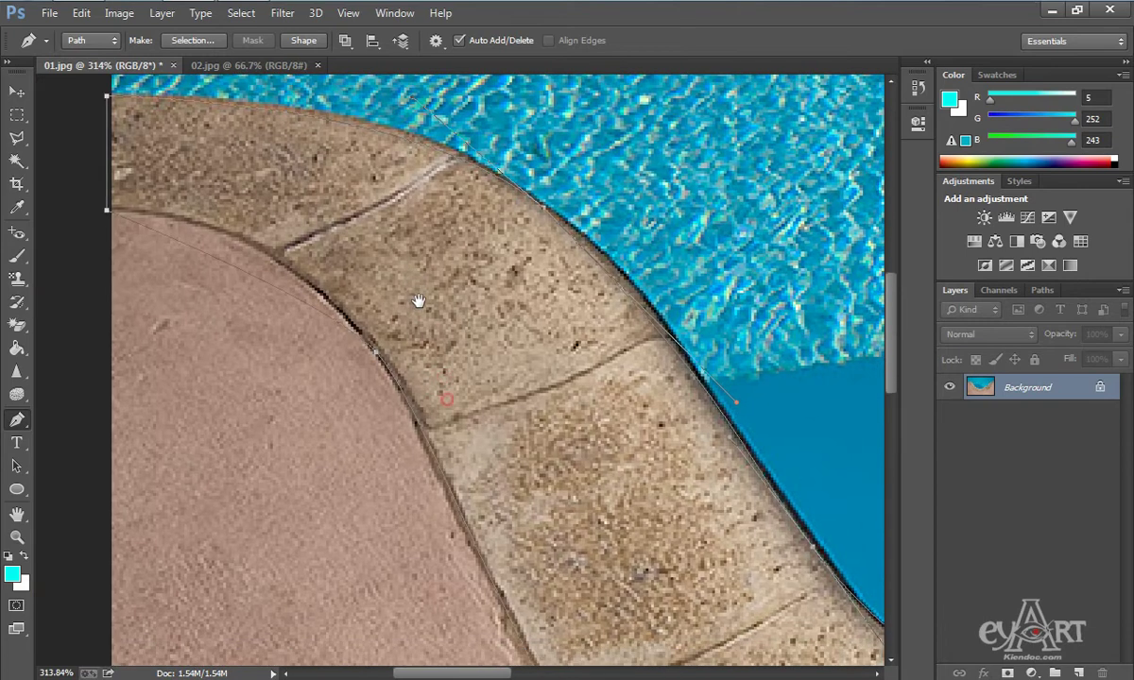
{"action": "left_click", "coordinate": [242, 274], "text": "ctrl"}
{"action": "left_click_drag", "start_coordinate": [243, 274], "coordinate": [254, 250]}
{"action": "key", "text": "ctrl+0"}
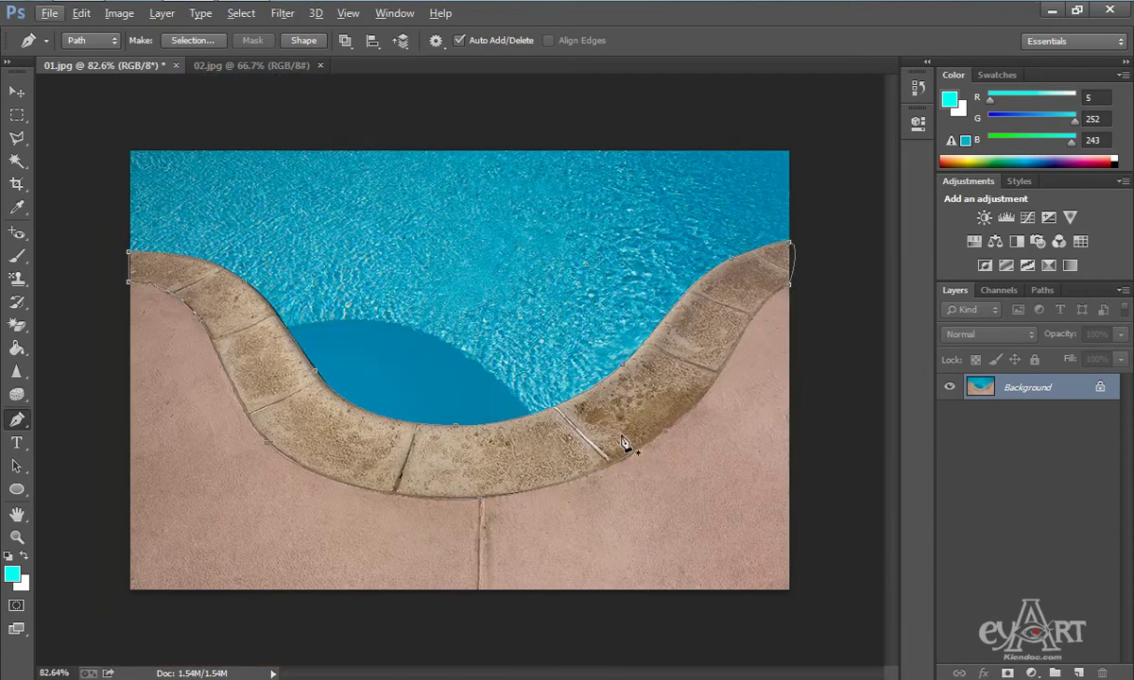
Convert the coping path into a new anti-aliased selection with a feather radius of 0 pixels.
{"action": "right_click", "coordinate": [594, 426]}
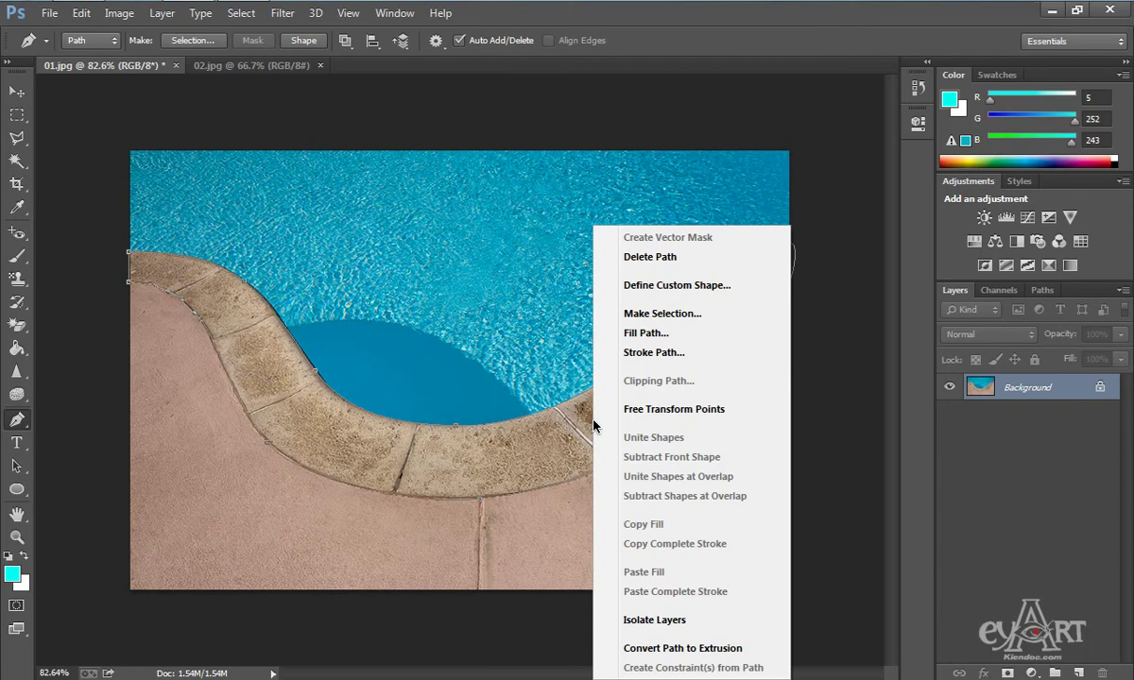
{"action": "left_click", "coordinate": [682, 315]}
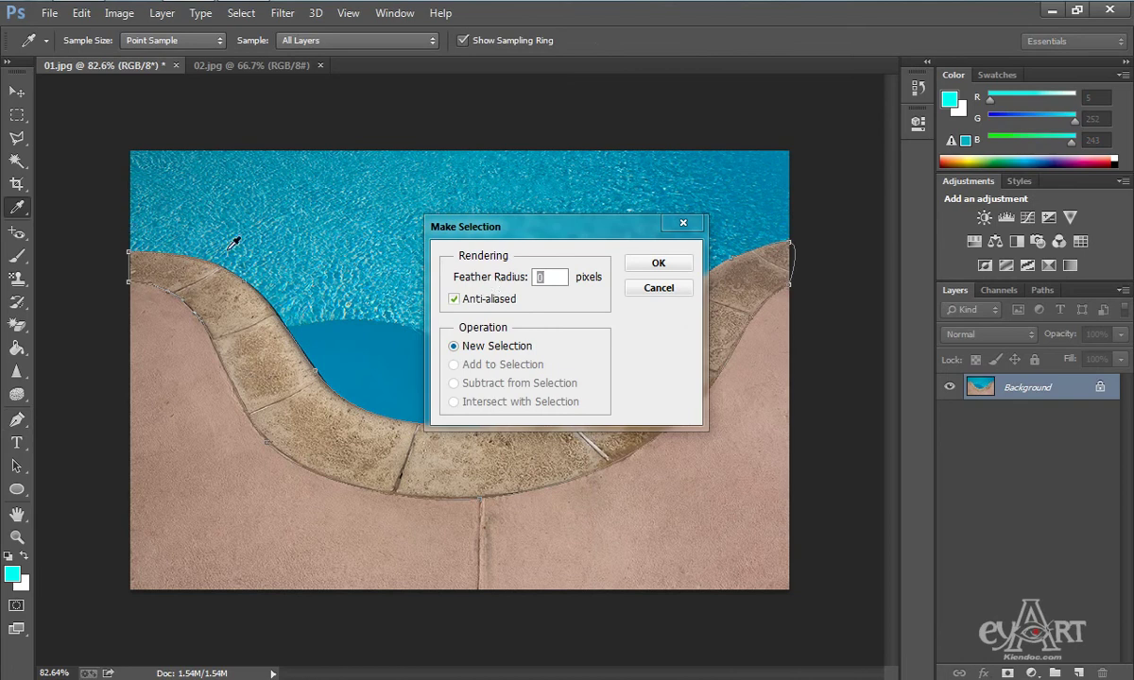
{"action": "left_click", "coordinate": [652, 264]}
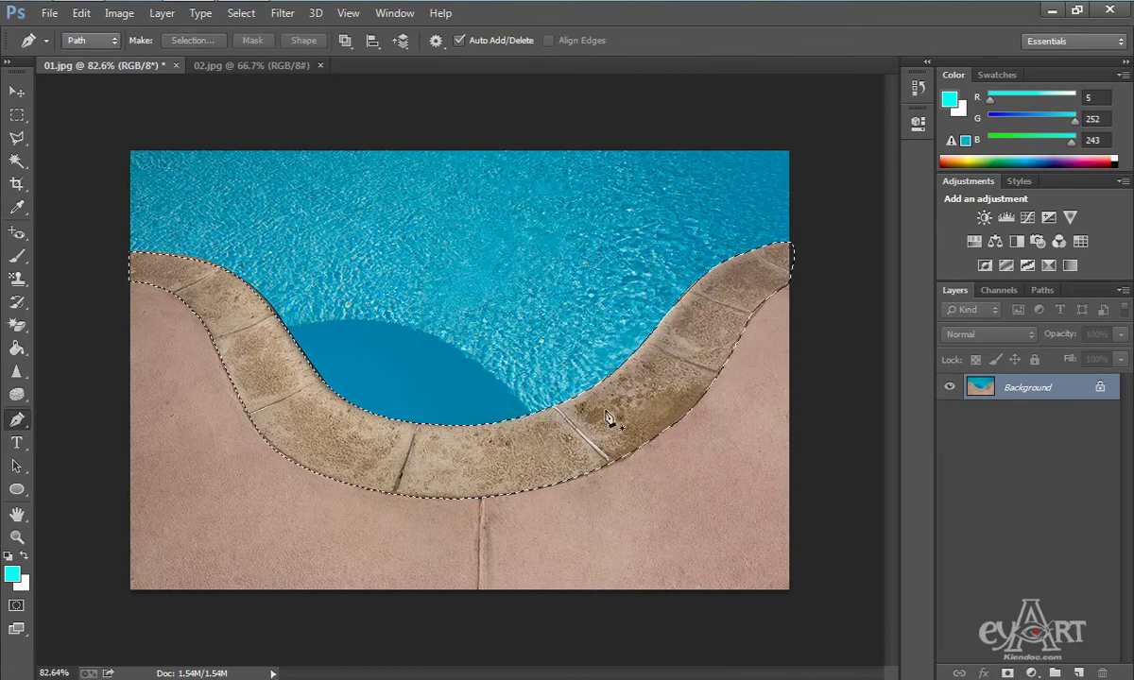
Try recolouring the selected coping with a Hue/Saturation adjustment layer at hue -62 and saturation -45.
{"action": "left_click", "coordinate": [974, 241]}
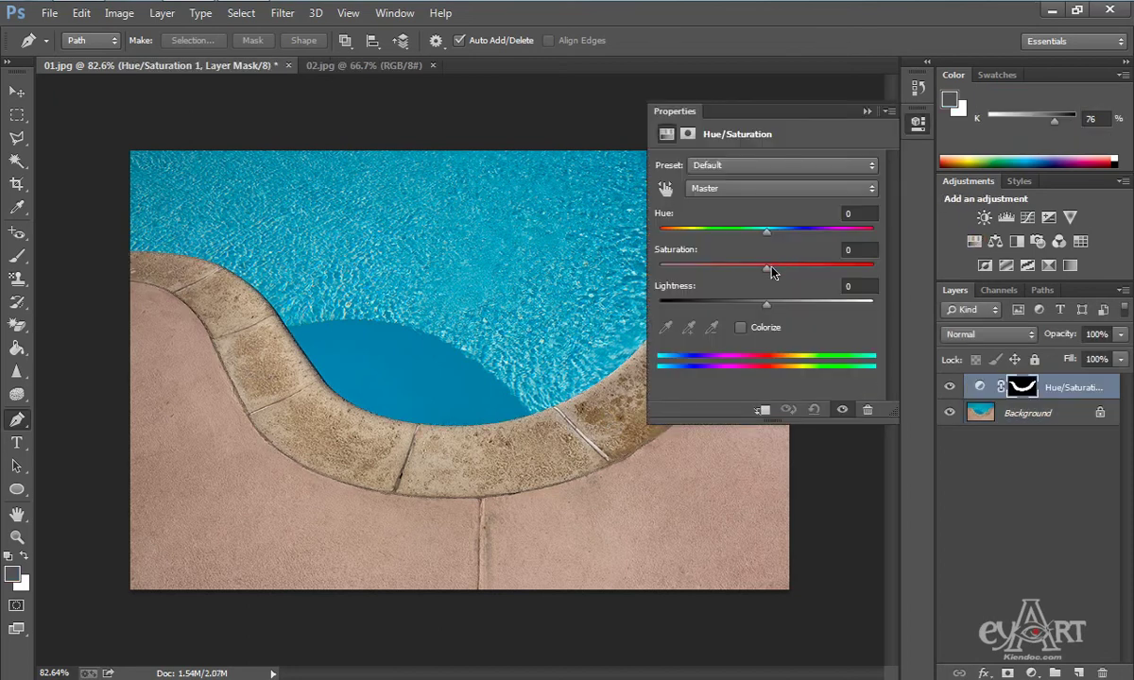
{"action": "left_click_drag", "start_coordinate": [767, 268], "coordinate": [685, 269]}
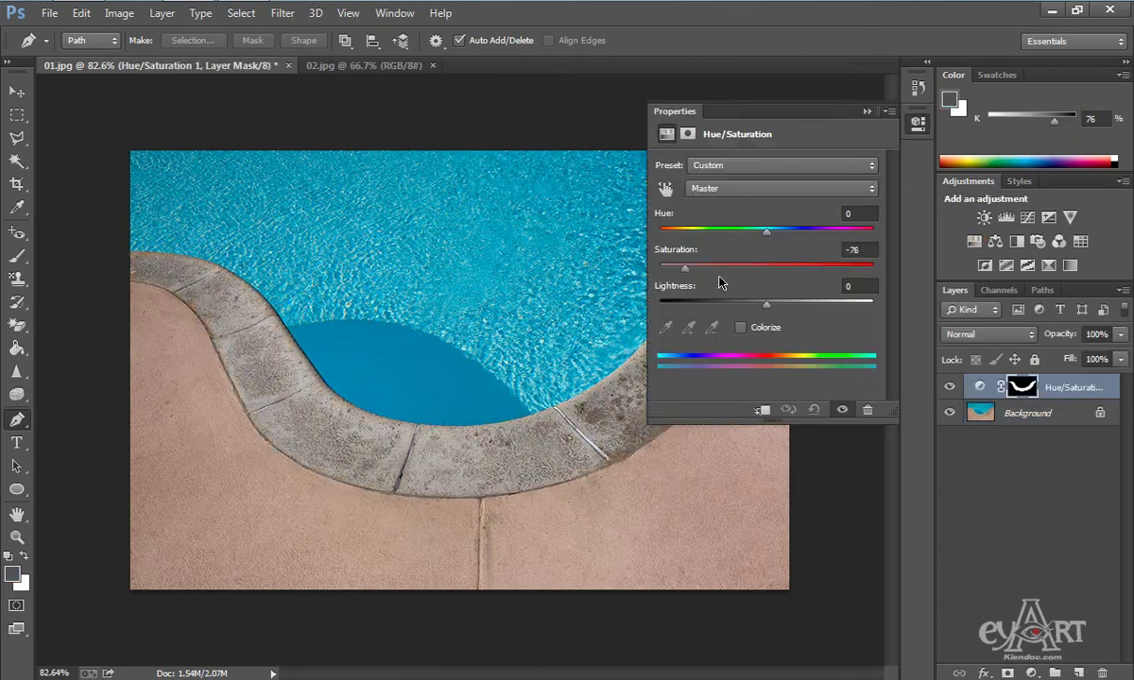
{"action": "left_click", "coordinate": [719, 277]}
{"action": "left_click_drag", "start_coordinate": [765, 234], "coordinate": [712, 240]}
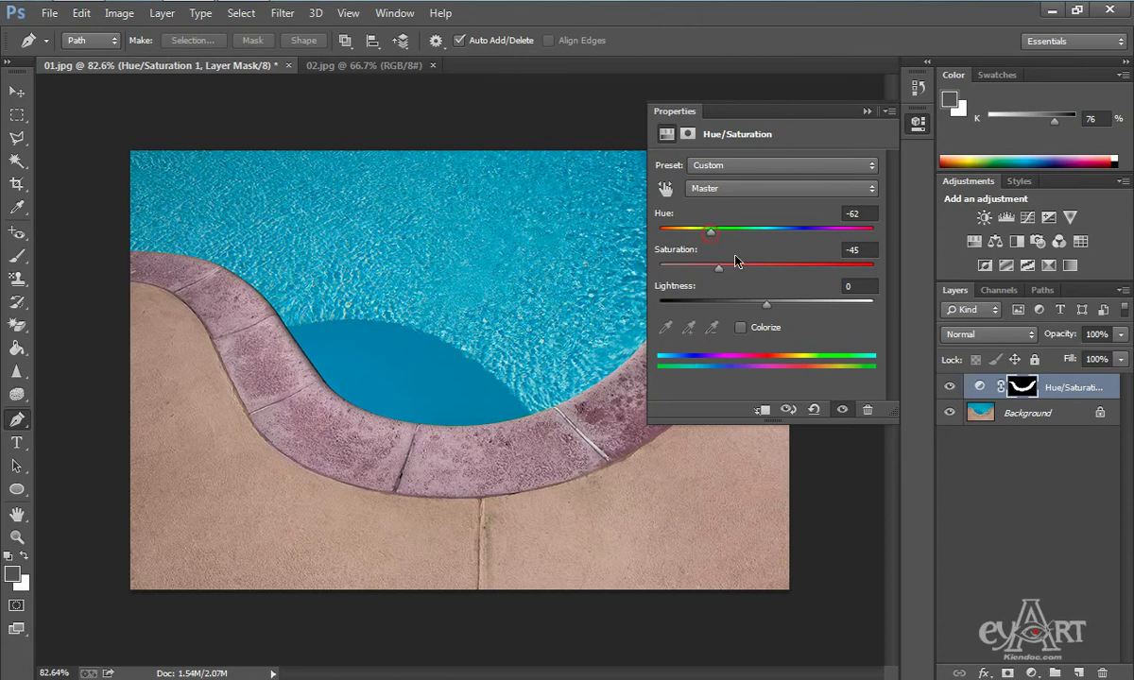
{"action": "left_click", "coordinate": [867, 111]}
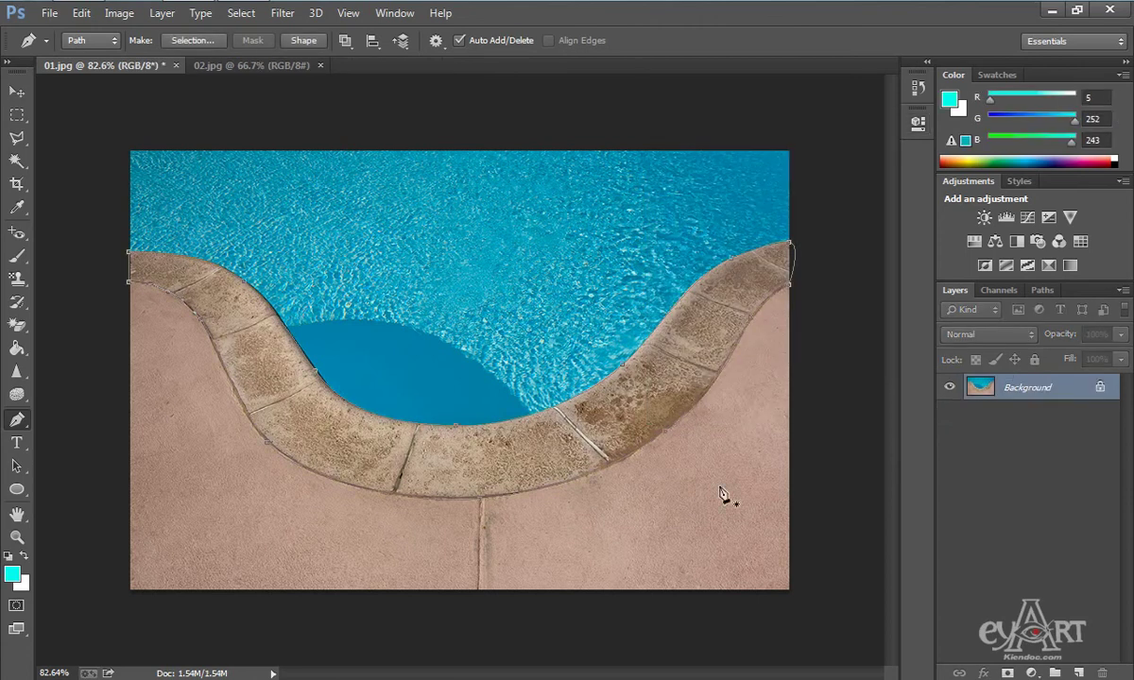
Try stroking the coping path with the Brush and Simulate Pressure off, and undo the stroke.
{"action": "right_click", "coordinate": [603, 424]}
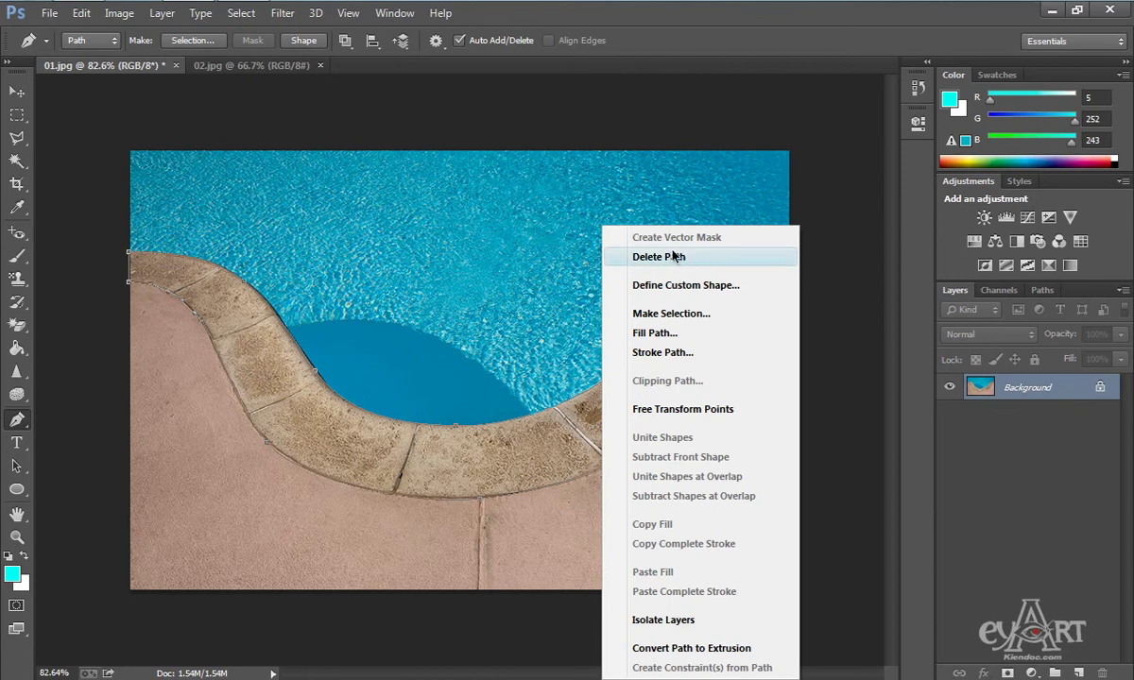
{"action": "left_click", "coordinate": [681, 354]}
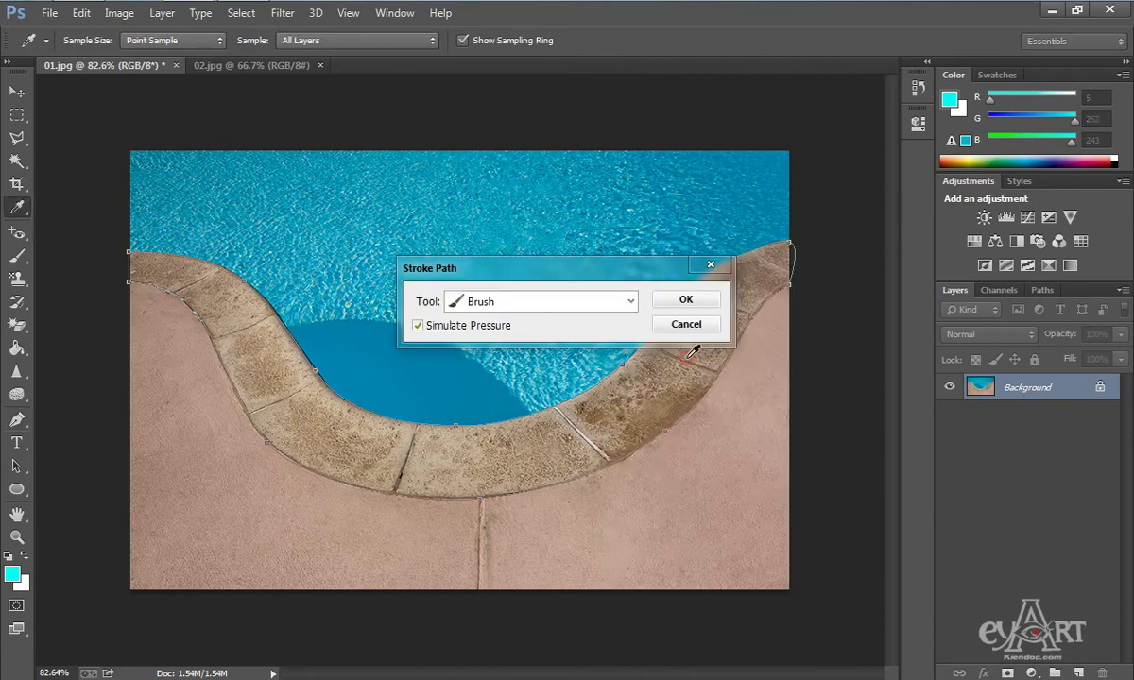
{"action": "left_click", "coordinate": [417, 325]}
{"action": "left_click_drag", "start_coordinate": [535, 268], "coordinate": [536, 238]}
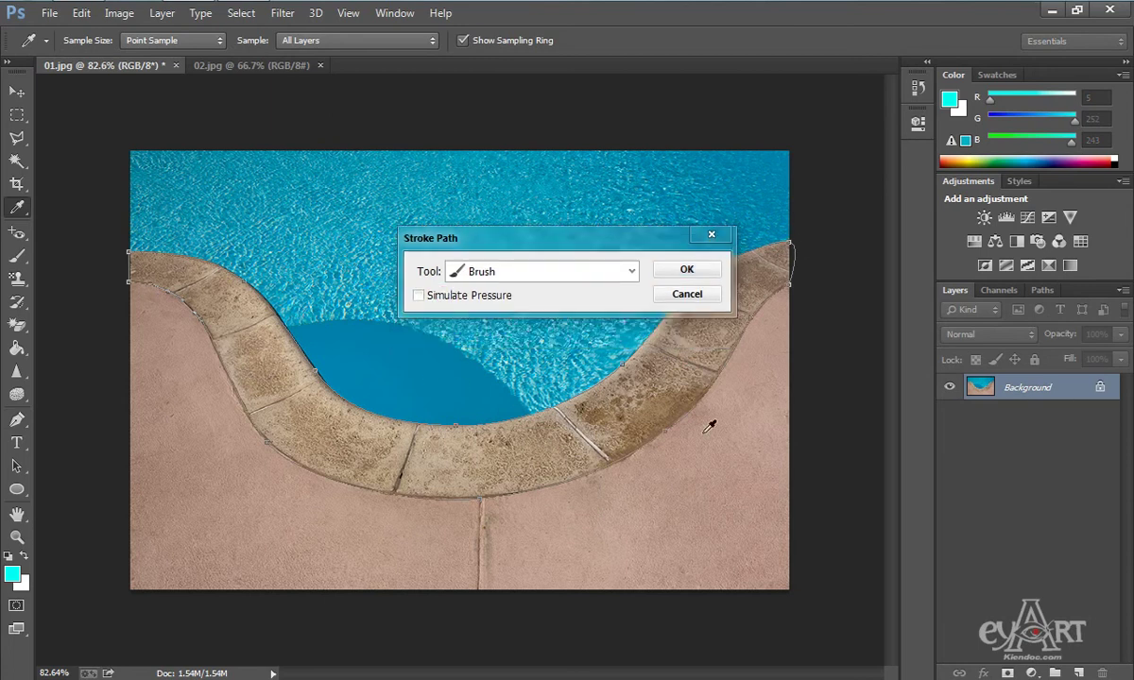
{"action": "left_click", "coordinate": [704, 274]}
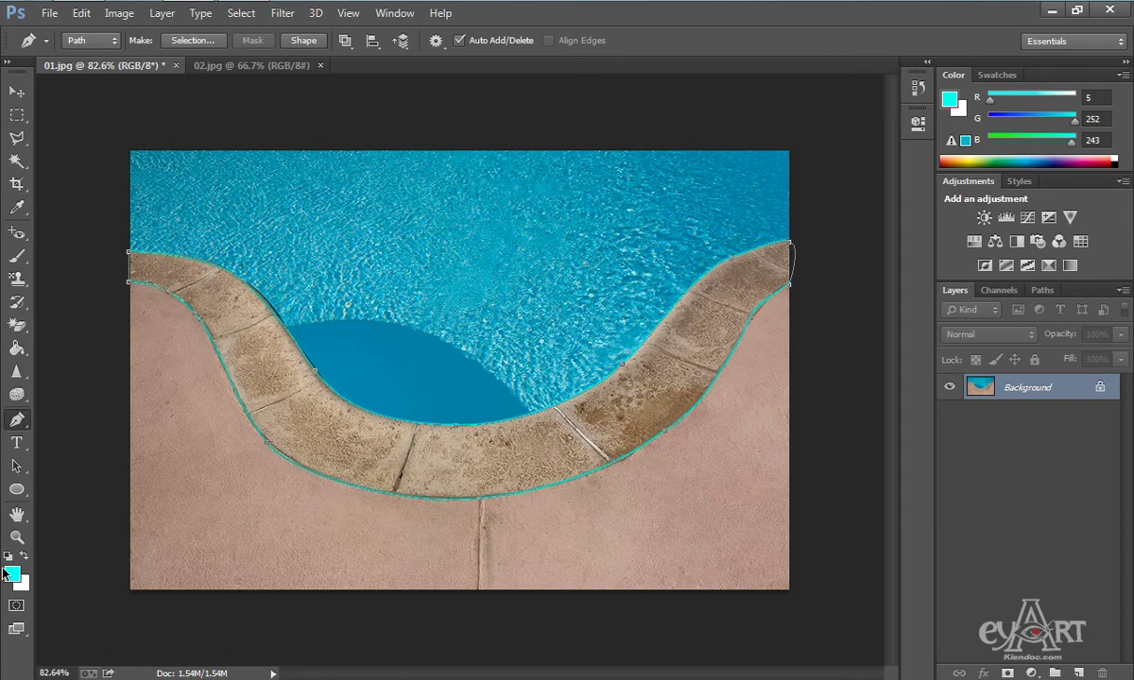
{"action": "key", "text": "ctrl+z"}
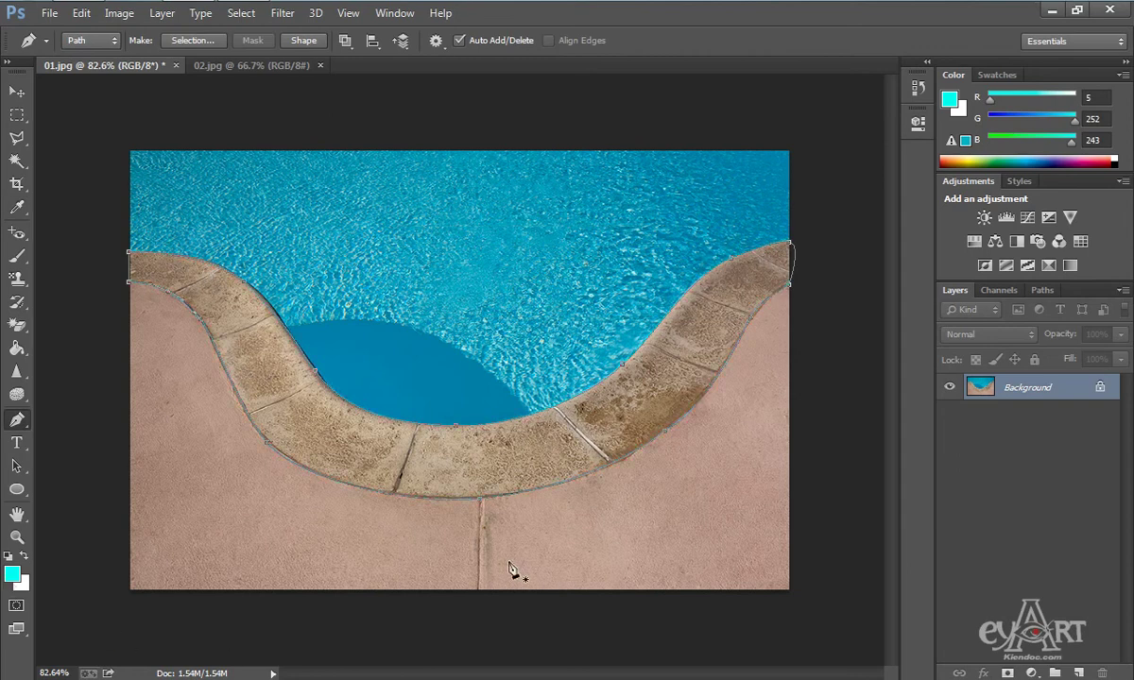
Try filling the coping path with the cyan foreground colour at 100% opacity in Normal mode, and revert the image.
{"action": "right_click", "coordinate": [455, 449]}
{"action": "left_click", "coordinate": [525, 324]}
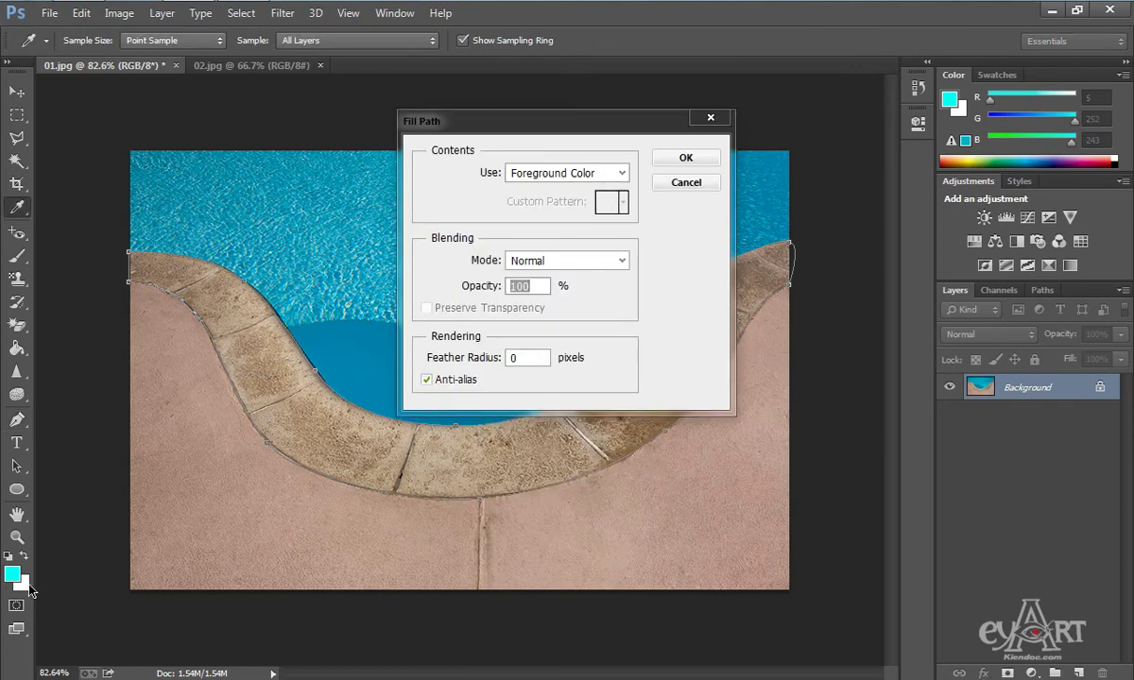
{"action": "left_click", "coordinate": [686, 159]}
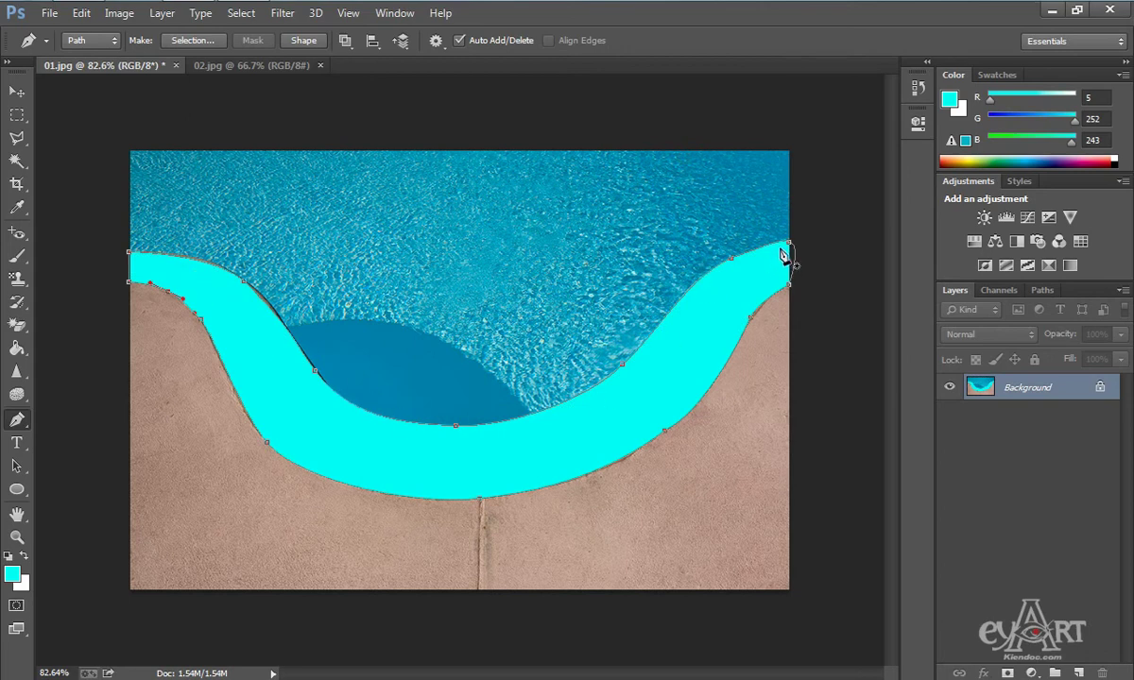
{"action": "key", "text": "F12"}
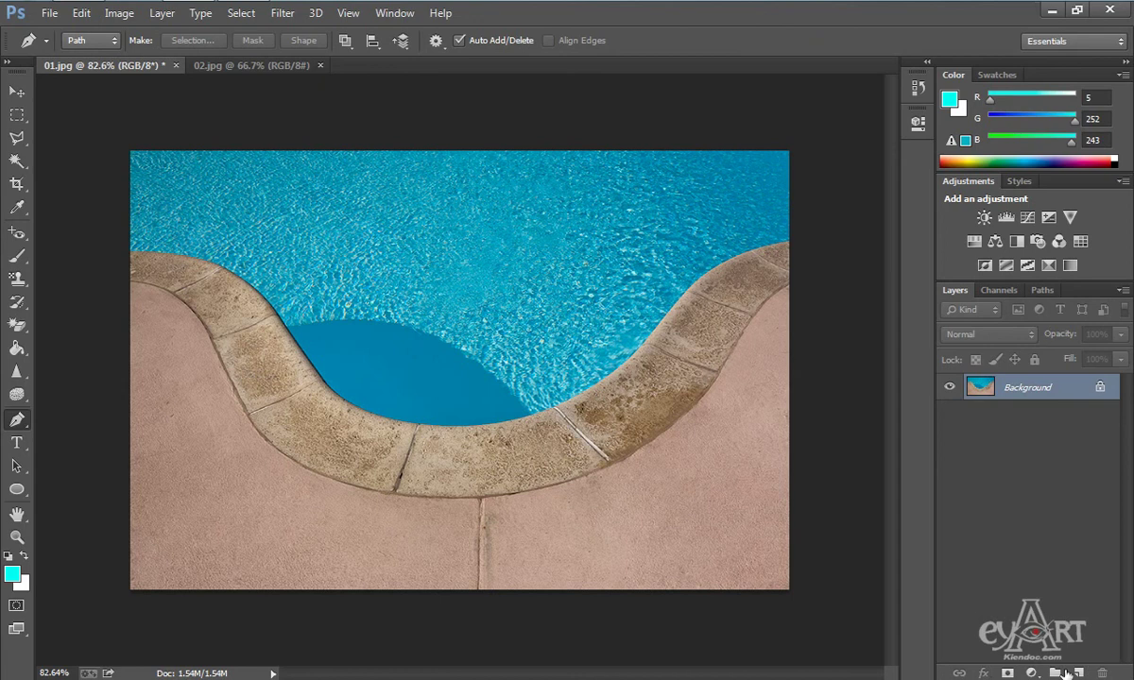
In 02.jpg, draw a 60 px wide circle shape with the Ellipse tool in the sky at the image's upper-left corner.
{"action": "left_click", "coordinate": [243, 74]}
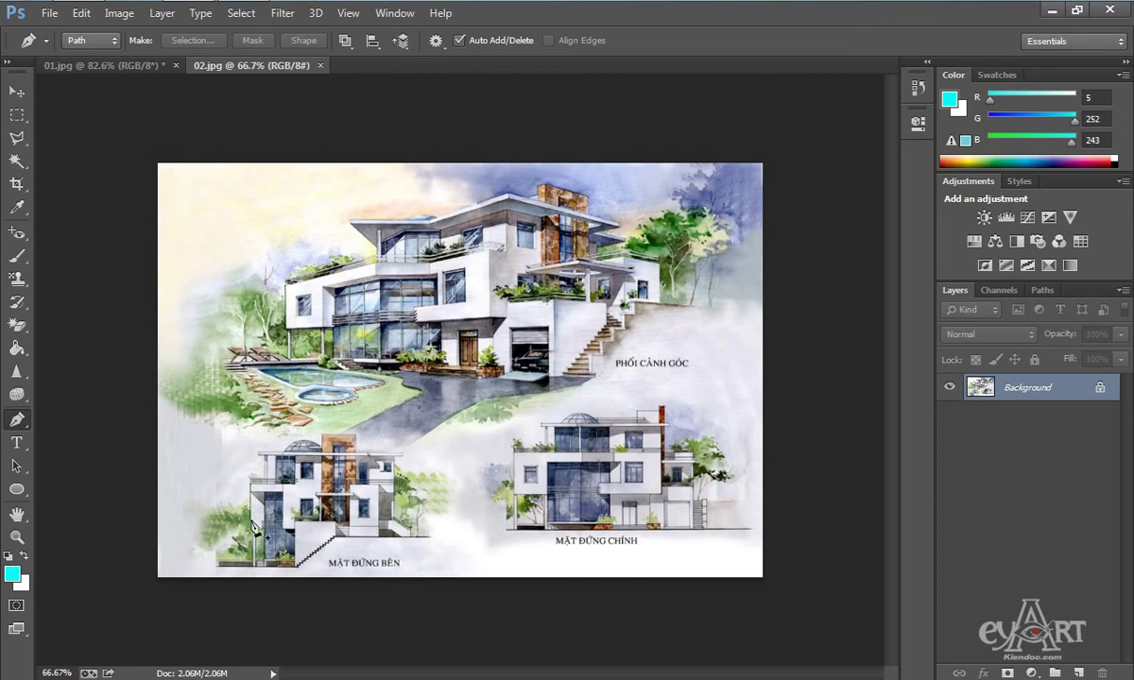
{"action": "left_click", "coordinate": [24, 493]}
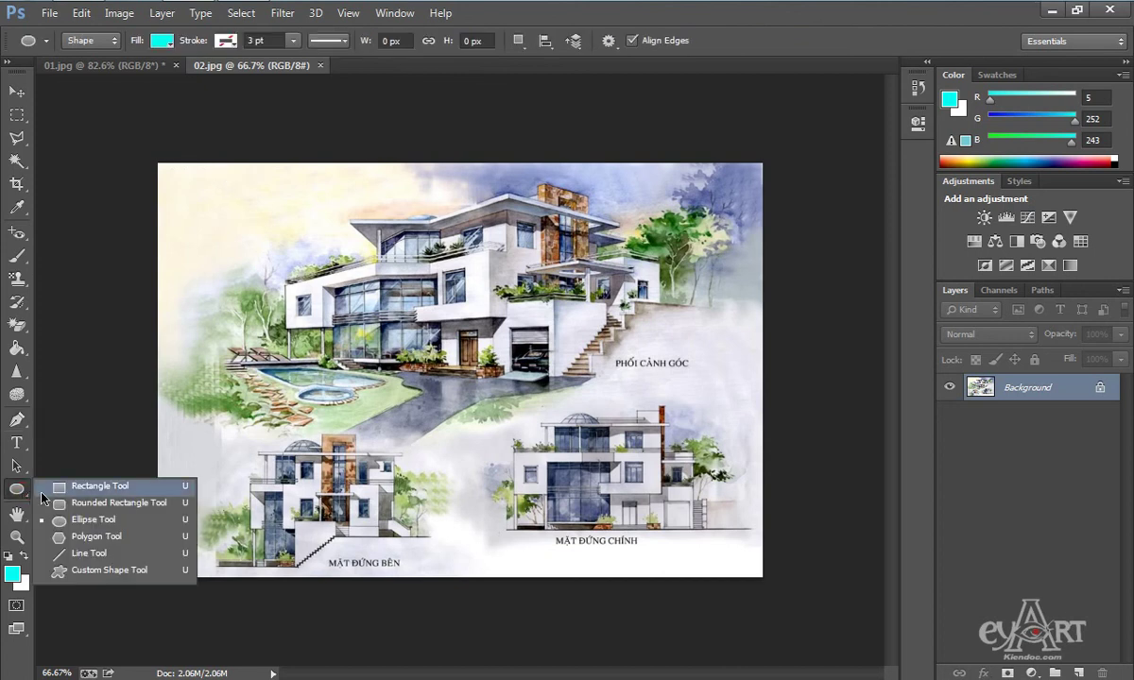
{"action": "left_click", "coordinate": [108, 523]}
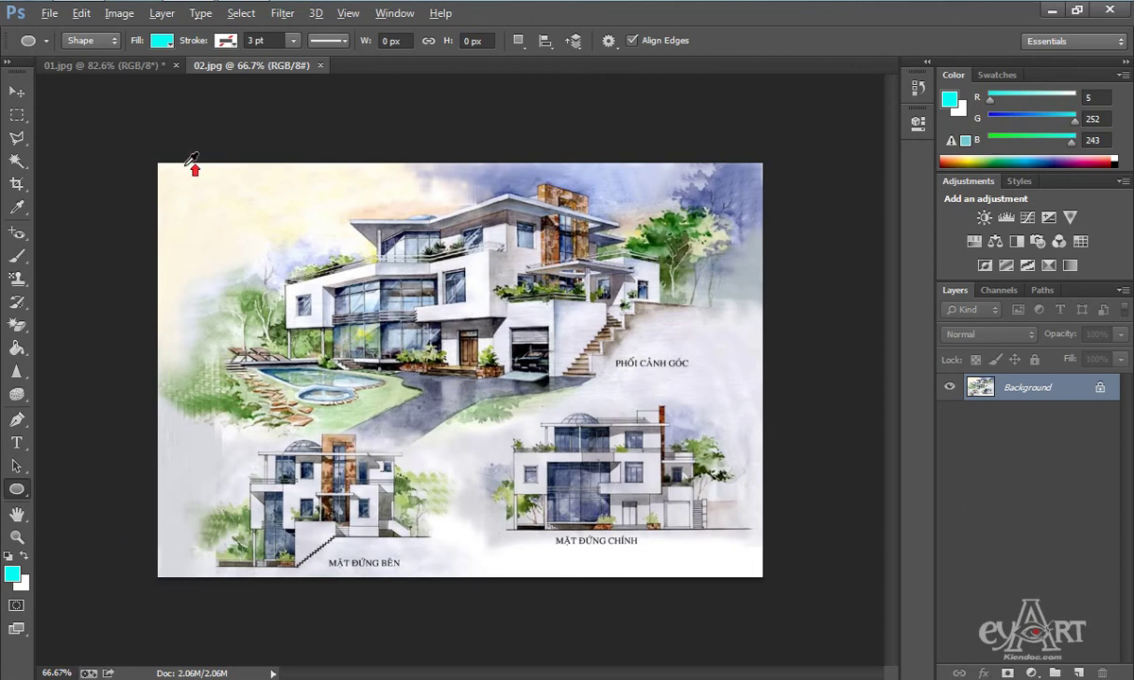
{"action": "scroll", "coordinate": [190, 162], "scroll_direction": "up", "scroll_amount": 5}
{"action": "left_click_drag", "start_coordinate": [192, 170], "coordinate": [298, 239]}
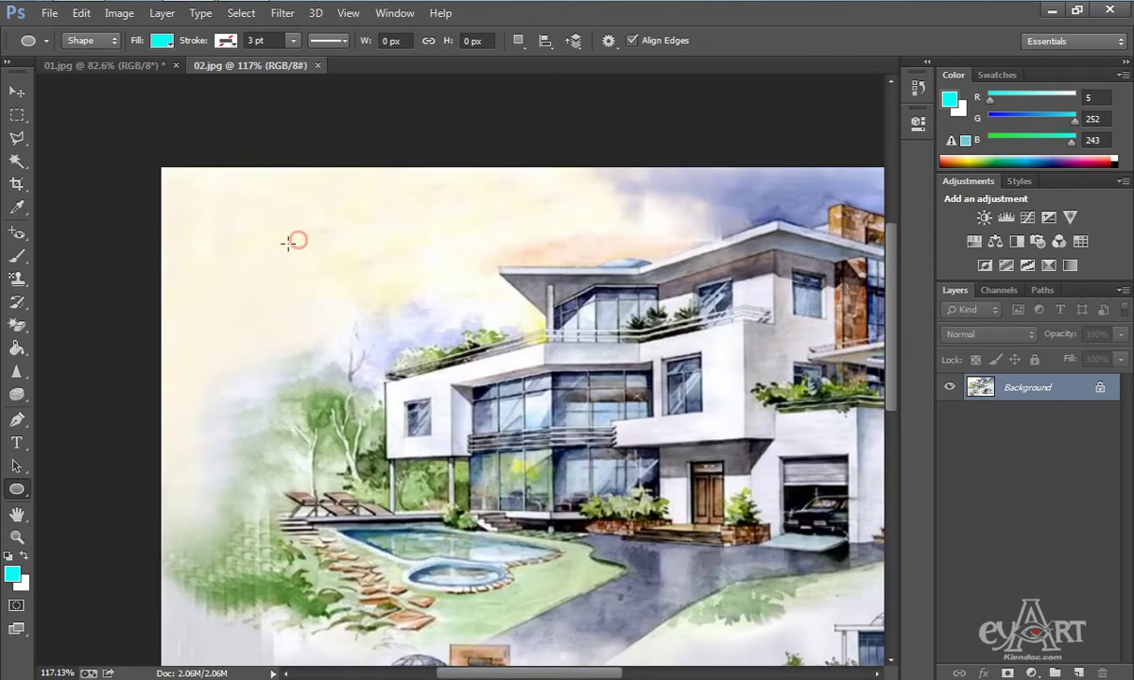
{"action": "left_click_drag", "start_coordinate": [209, 201], "coordinate": [271, 265]}
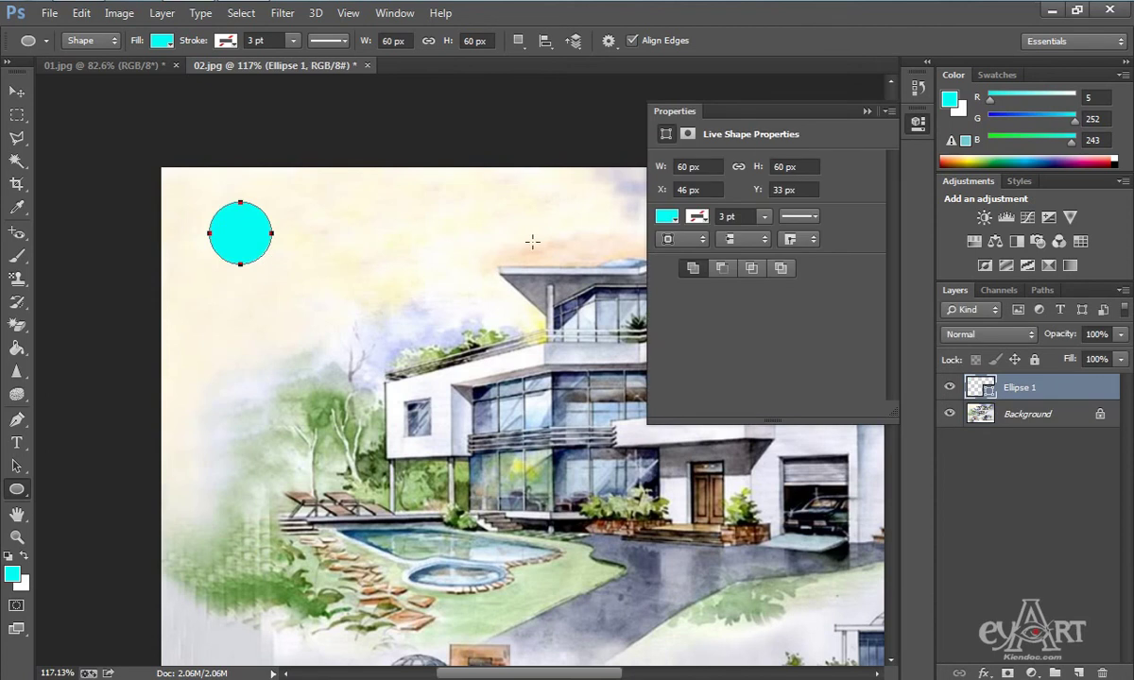
Change the circle's fill colour to dark pink and collapse its shape properties.
{"action": "left_click", "coordinate": [669, 219]}
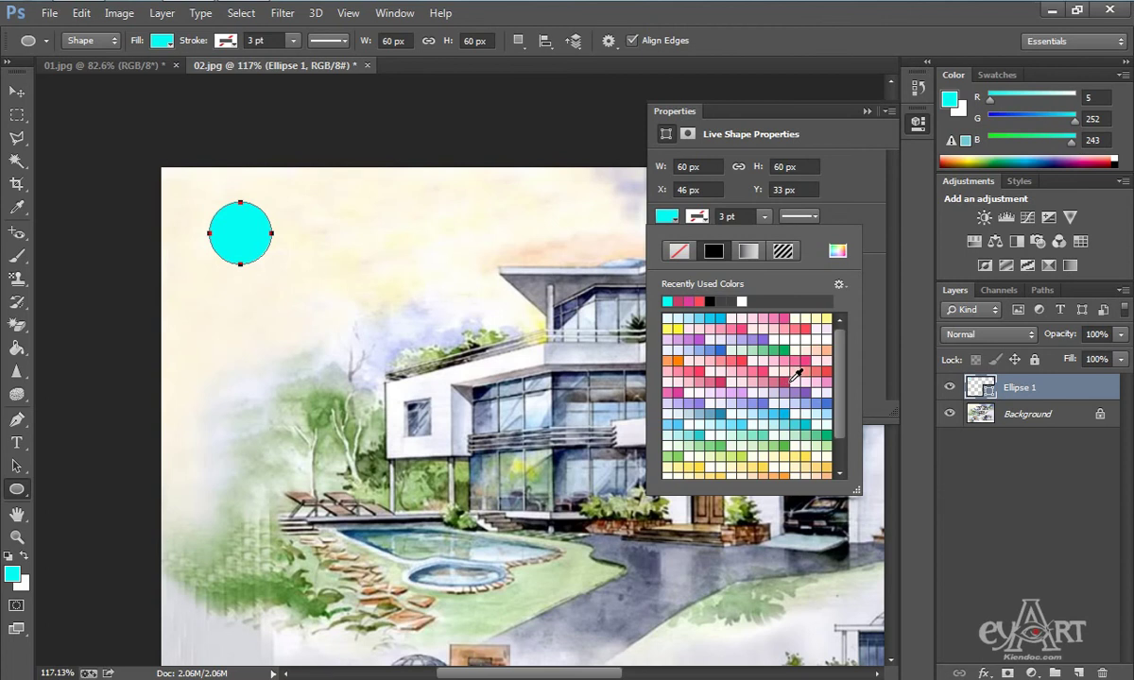
{"action": "left_click", "coordinate": [169, 46]}
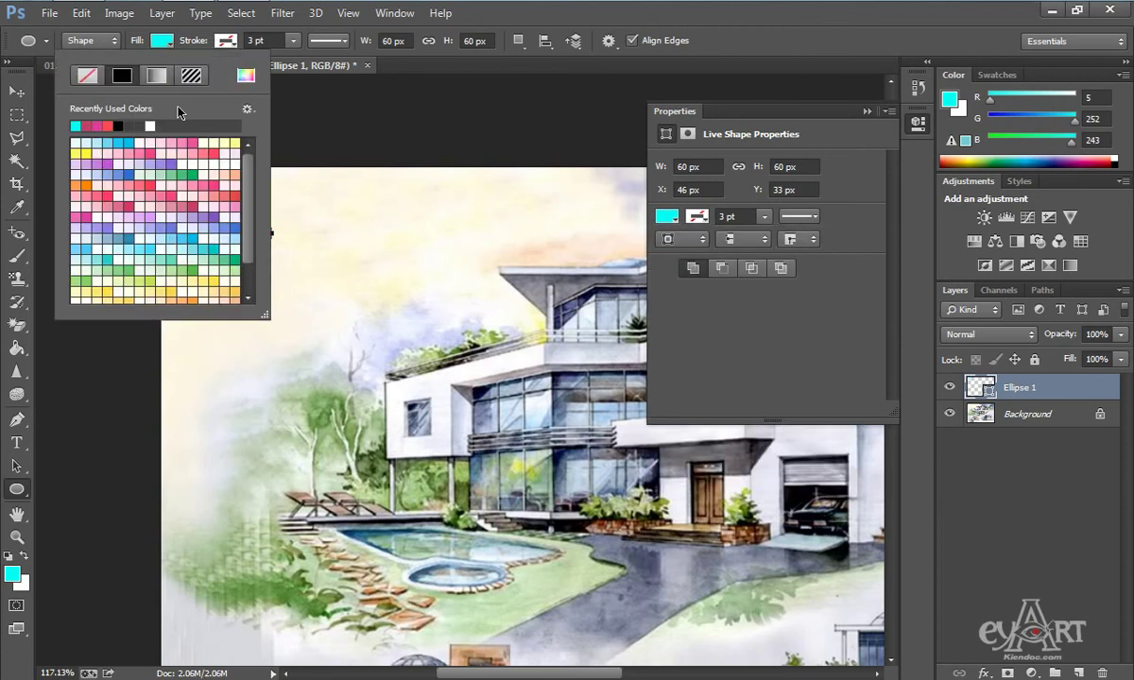
{"action": "left_click", "coordinate": [199, 201]}
{"action": "left_click", "coordinate": [762, 45]}
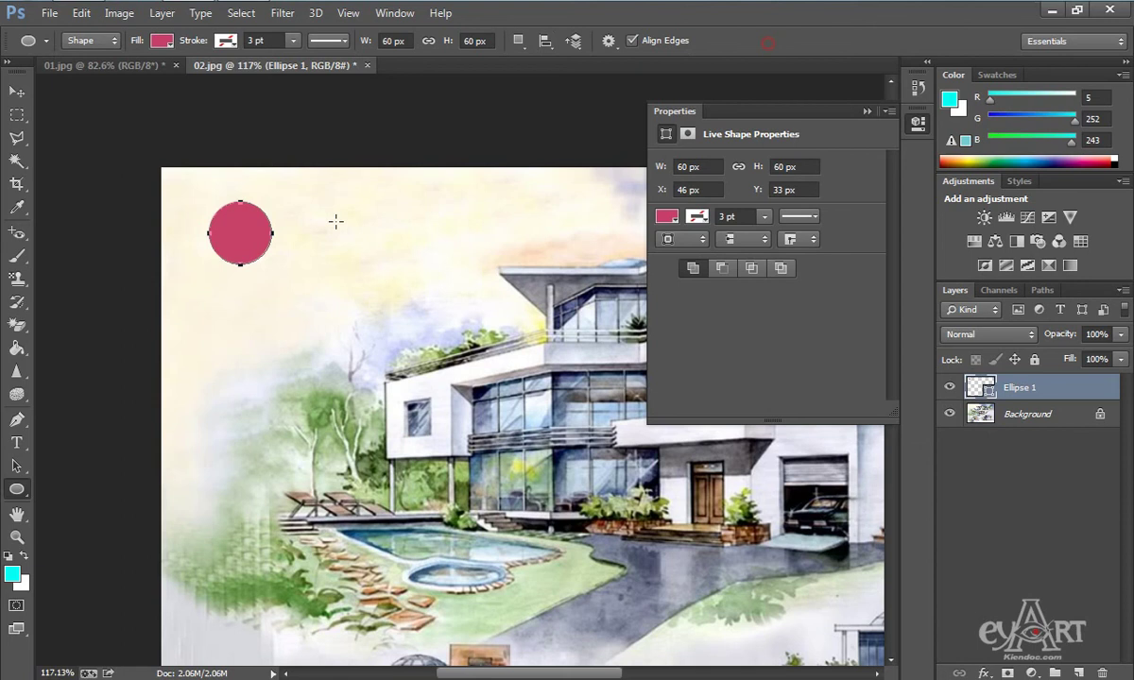
{"action": "left_click", "coordinate": [867, 112]}
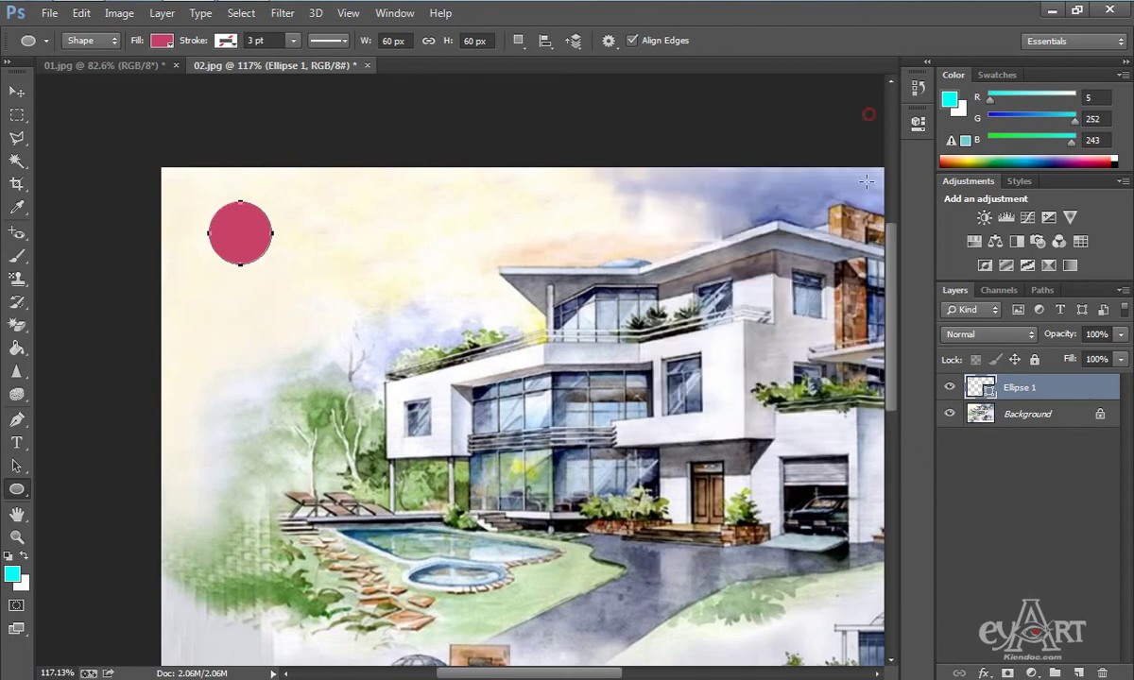
Move the dark pink circle closer to the image's upper-left corner.
{"action": "key", "text": "Return"}
{"action": "key", "text": "v"}
{"action": "left_click_drag", "start_coordinate": [237, 240], "coordinate": [208, 224]}
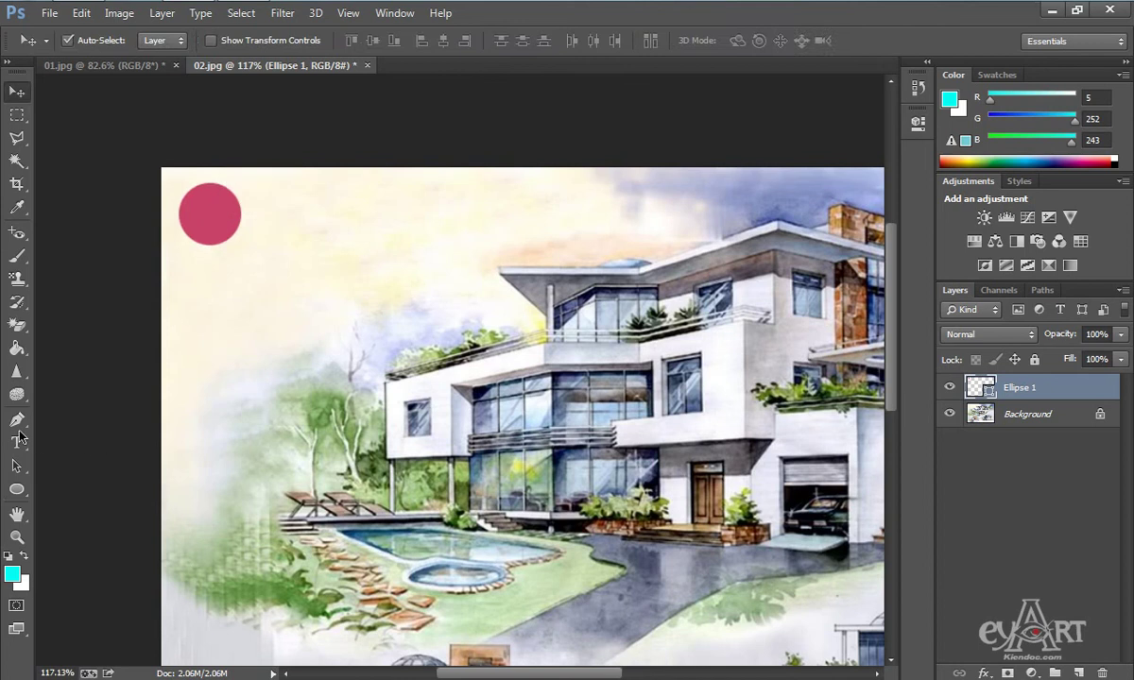
Draw an open S-shaped path with the Pen tool, starting below the circle's lower left and sweeping up to its right through four anchors.
{"action": "key", "text": "p"}
{"action": "scroll", "coordinate": [190, 246], "scroll_direction": "up", "scroll_amount": 3}
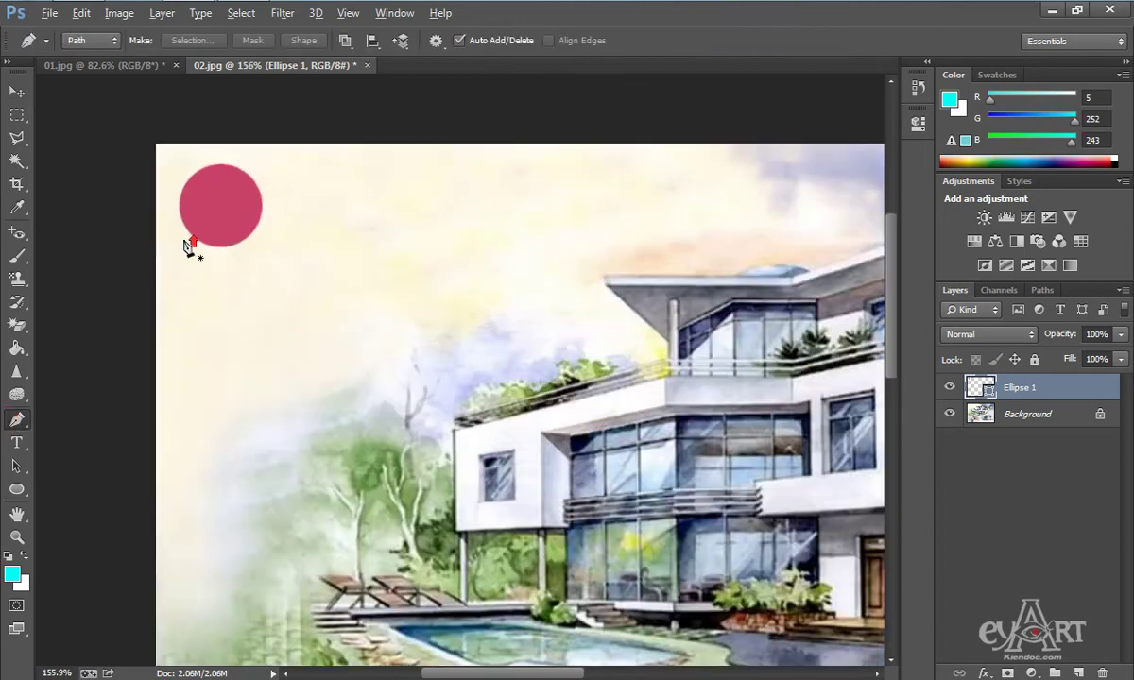
{"action": "left_click_drag", "start_coordinate": [268, 236], "coordinate": [228, 247]}
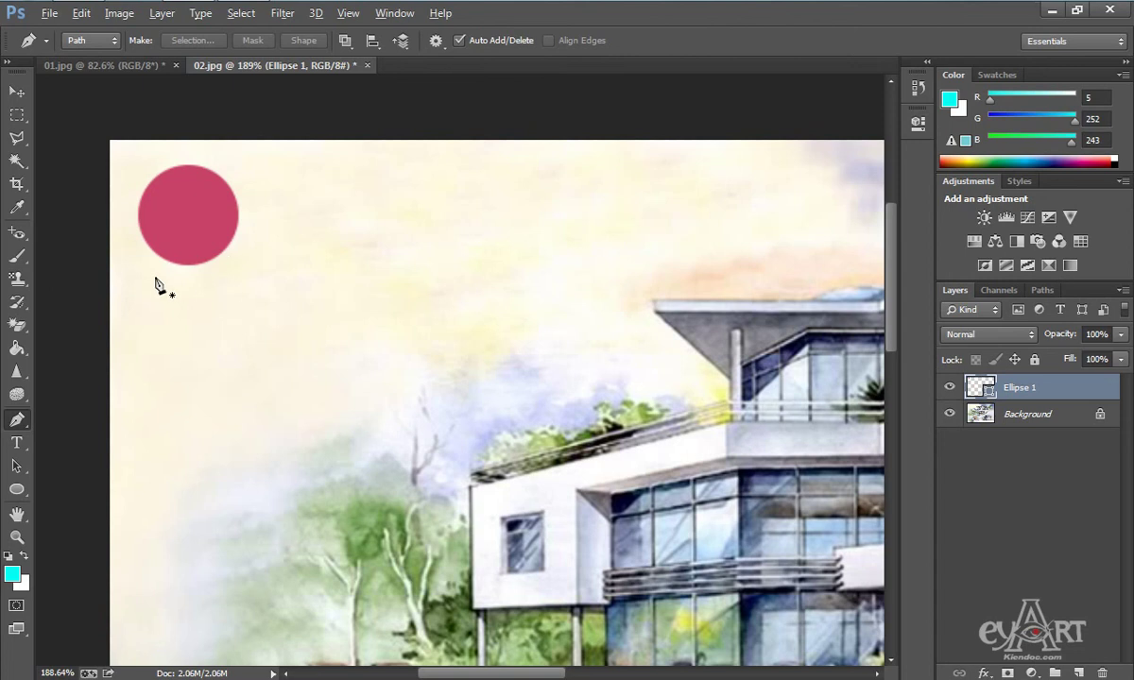
{"action": "scroll", "coordinate": [154, 274], "scroll_direction": "up", "scroll_amount": 2}
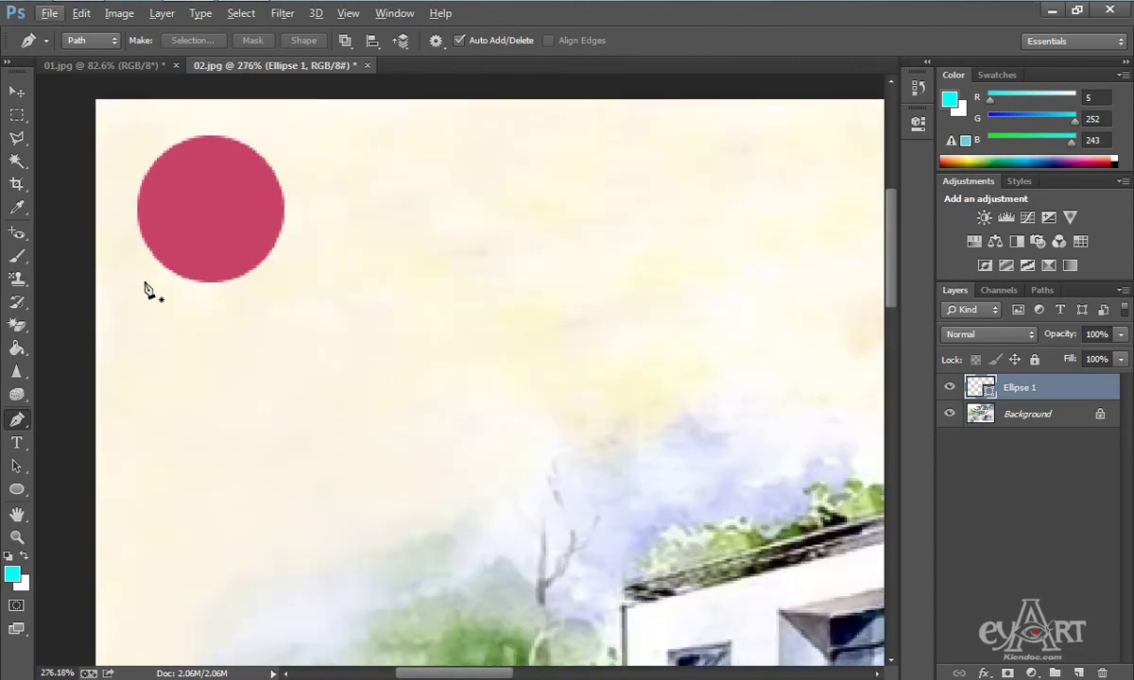
{"action": "left_click", "coordinate": [137, 282]}
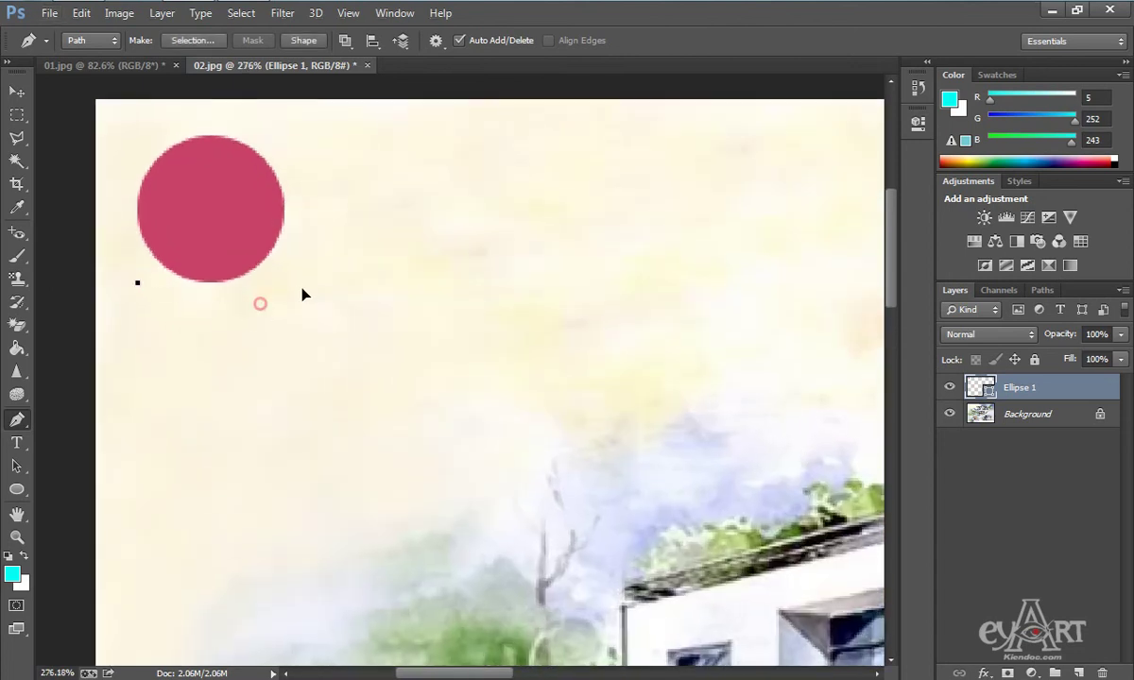
{"action": "left_click_drag", "start_coordinate": [260, 304], "coordinate": [319, 276]}
{"action": "left_click_drag", "start_coordinate": [359, 222], "coordinate": [395, 194]}
{"action": "left_click_drag", "start_coordinate": [461, 148], "coordinate": [502, 139]}
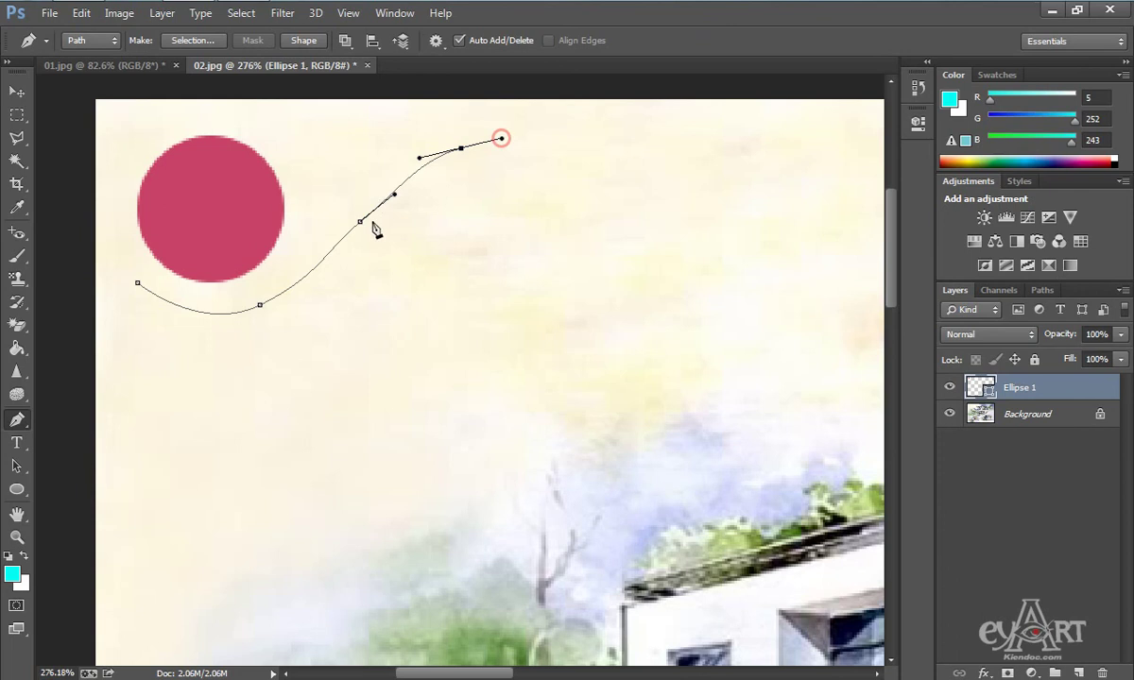
Smooth the S-shaped path by repositioning its two middle anchor points and adjusting their direction handles.
{"action": "left_click_drag", "start_coordinate": [361, 223], "coordinate": [353, 219]}
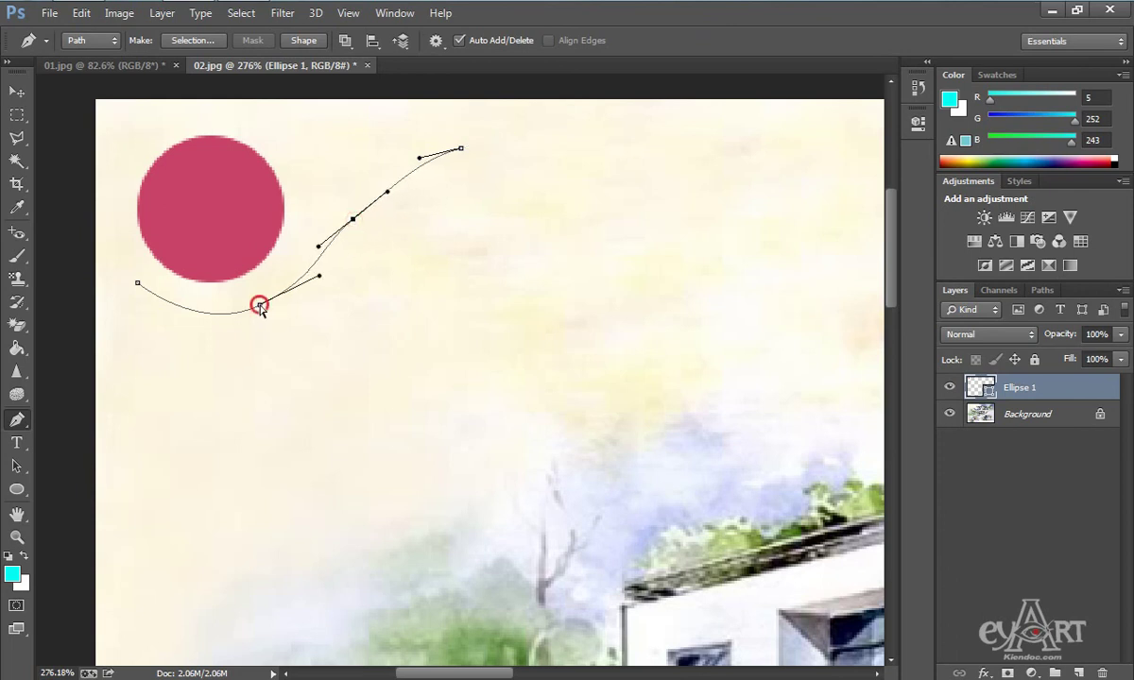
{"action": "left_click_drag", "start_coordinate": [260, 305], "coordinate": [259, 310]}
{"action": "left_click_drag", "start_coordinate": [319, 281], "coordinate": [322, 281]}
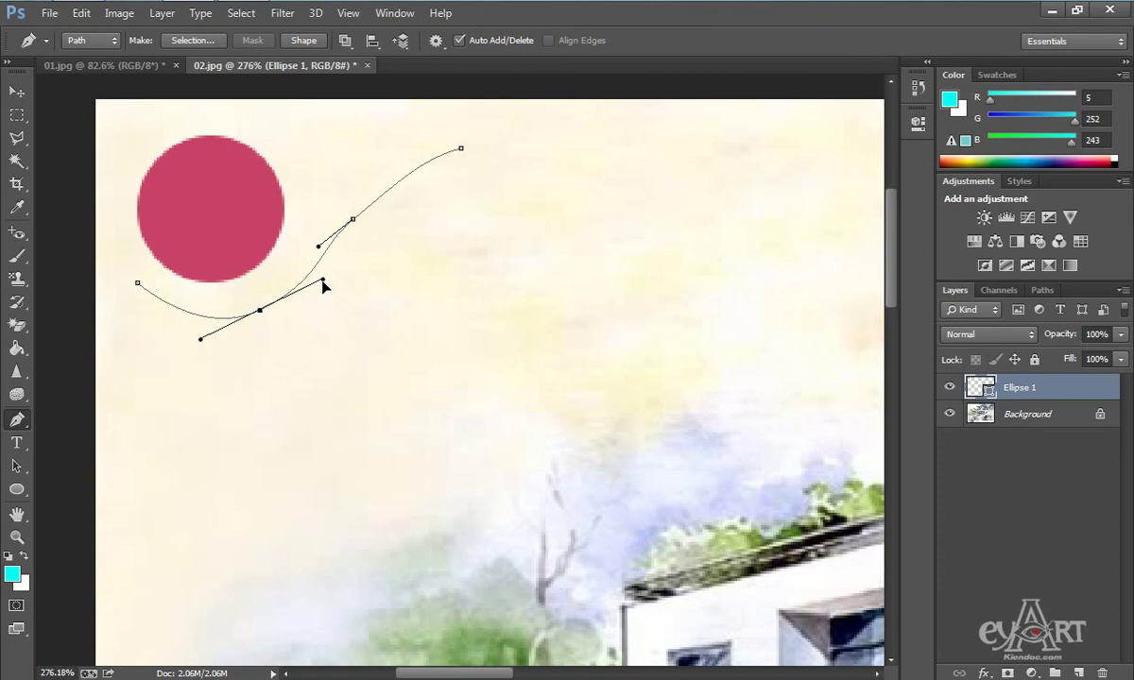
{"action": "left_click", "coordinate": [322, 281]}
{"action": "left_click", "coordinate": [353, 220]}
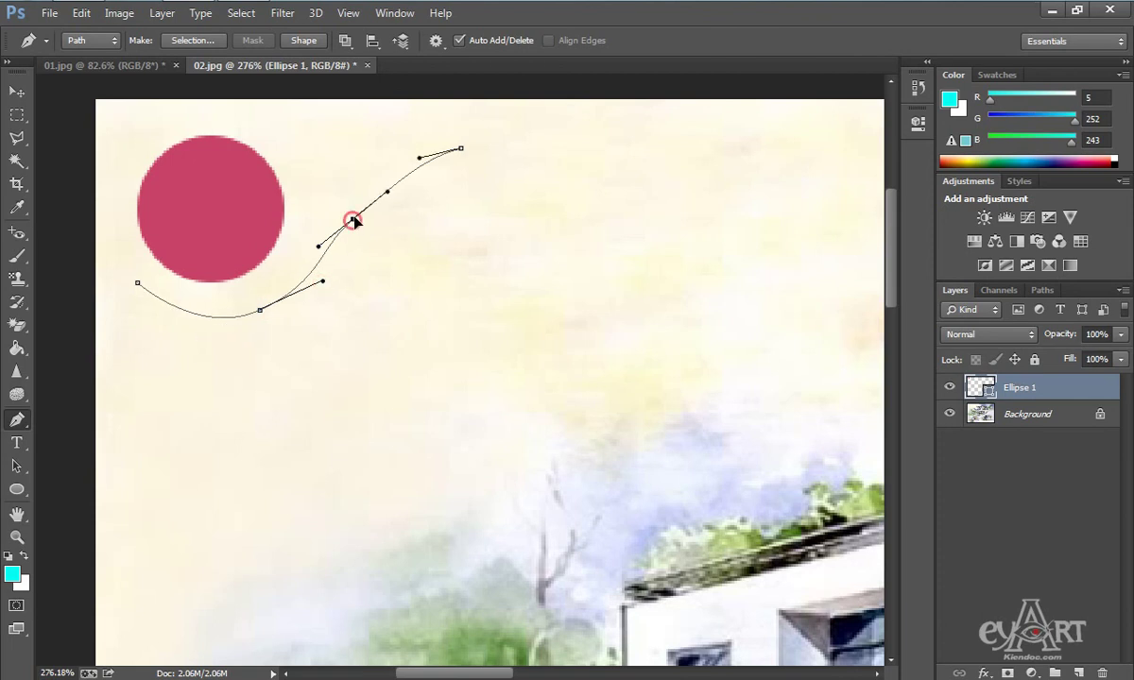
{"action": "left_click_drag", "start_coordinate": [353, 219], "coordinate": [326, 245]}
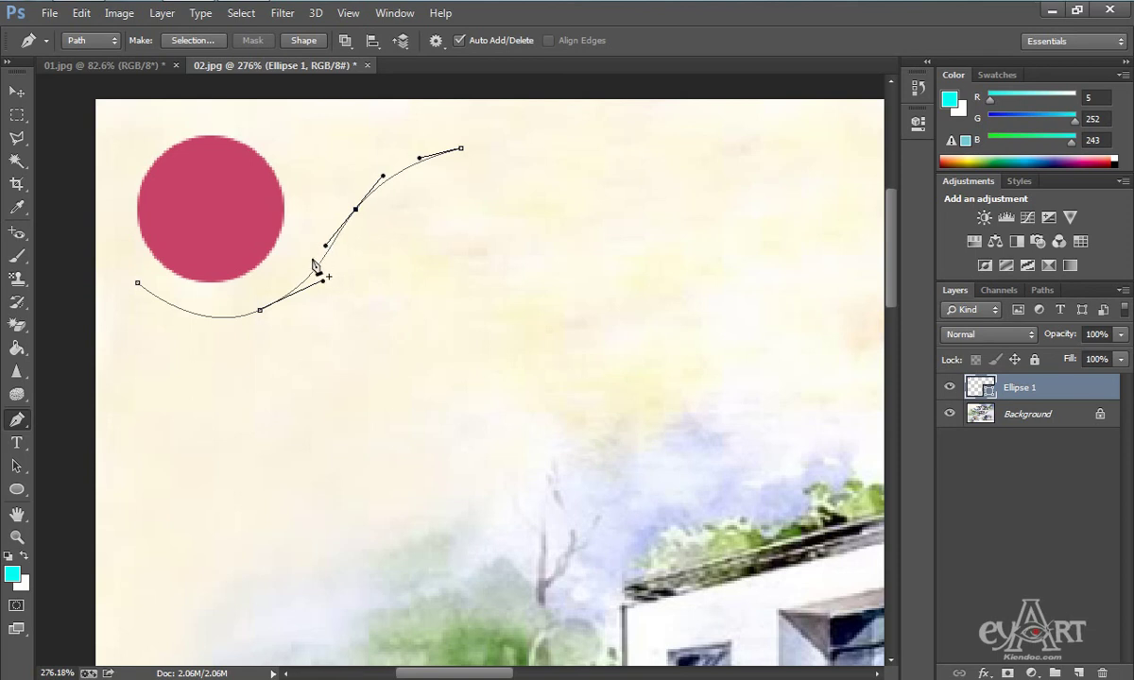
Choose the hard round brush at 3 px size and 100% hardness for the Brush tool.
{"action": "left_click", "coordinate": [17, 255]}
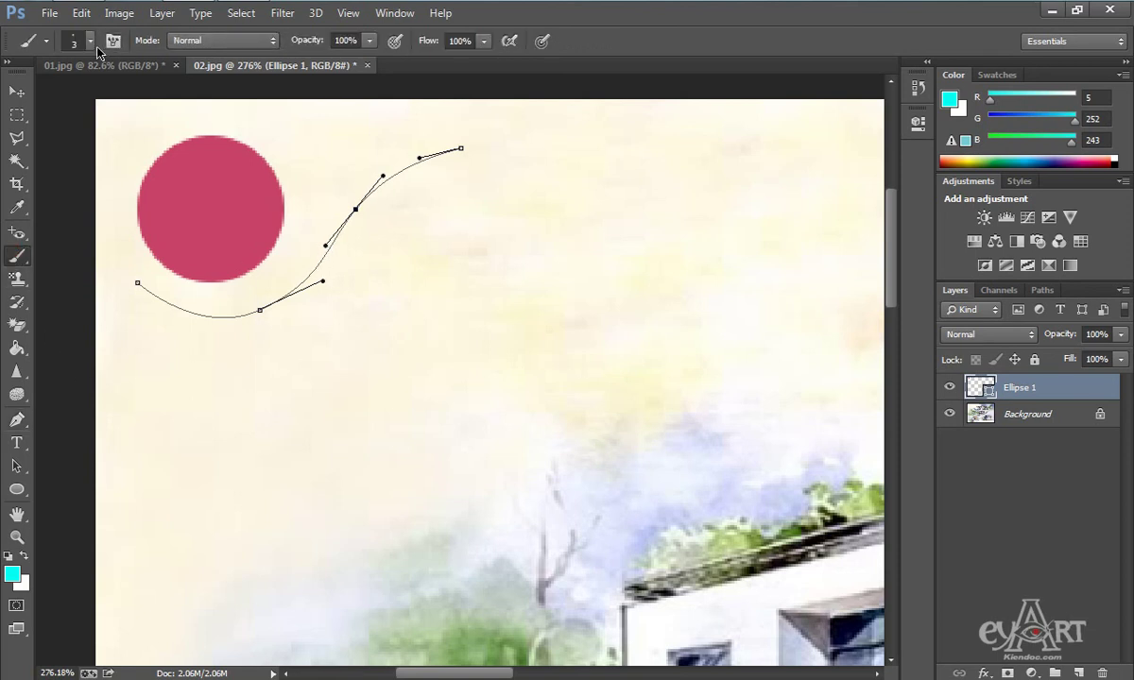
{"action": "left_click", "coordinate": [91, 42]}
{"action": "double_click", "coordinate": [158, 82]}
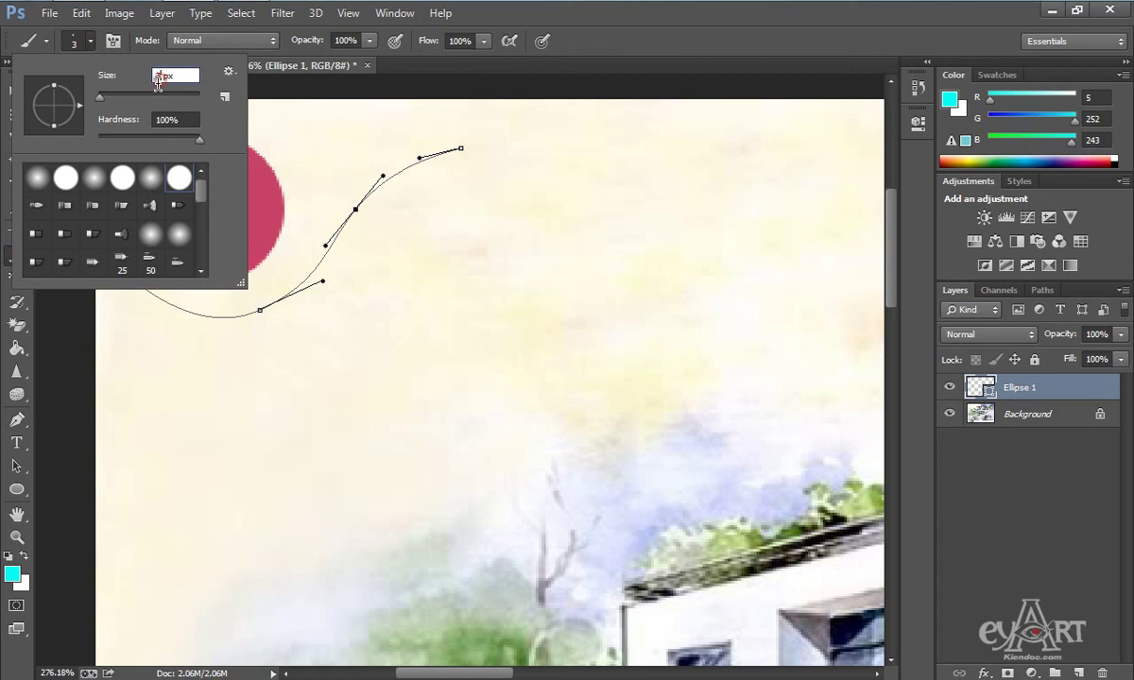
{"action": "left_click", "coordinate": [170, 170]}
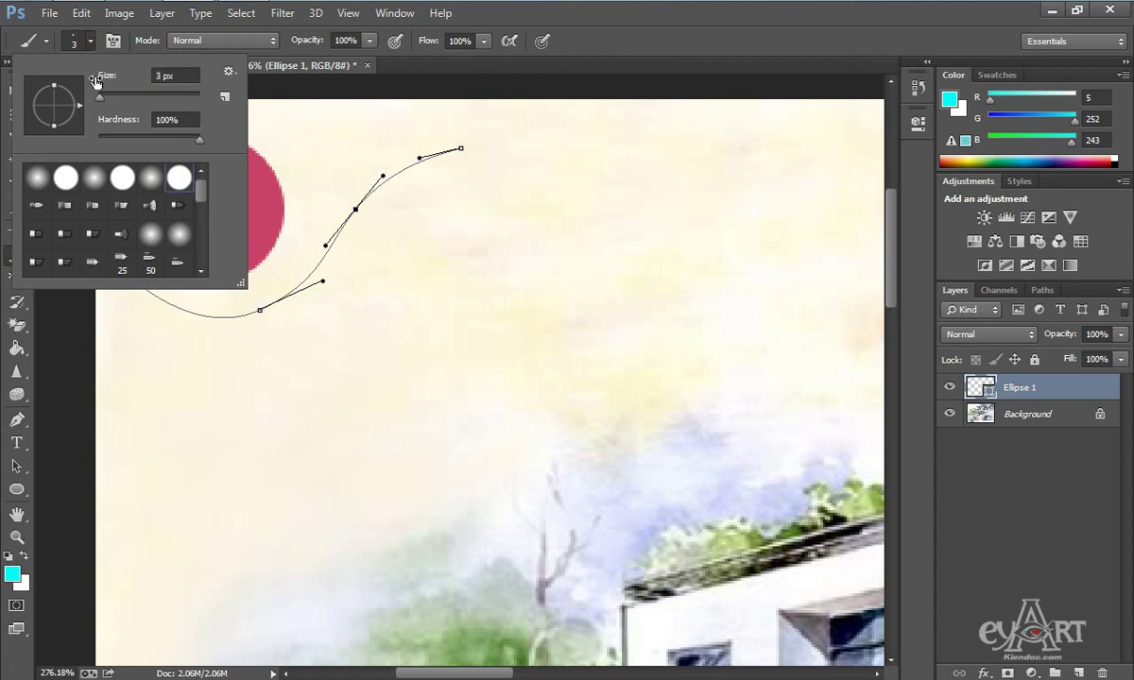
{"action": "left_click", "coordinate": [89, 42]}
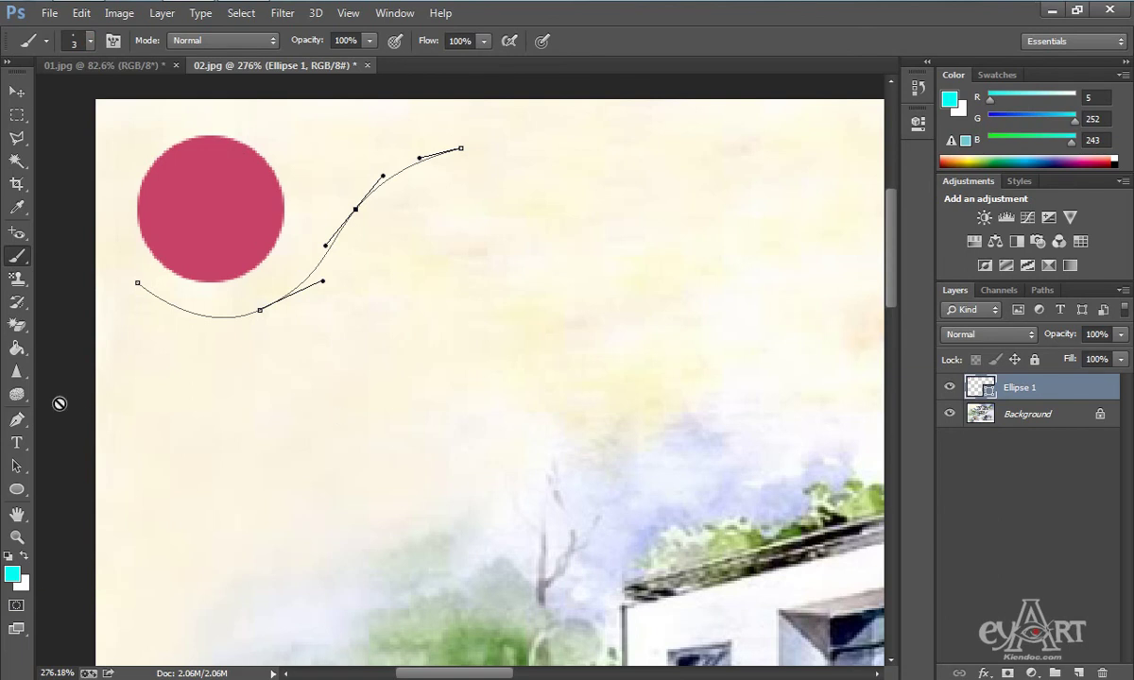
On a new layer, stroke the S-shaped path in cyan with the Brush and Simulate Pressure on, and dismiss the path.
{"action": "left_click", "coordinate": [17, 419]}
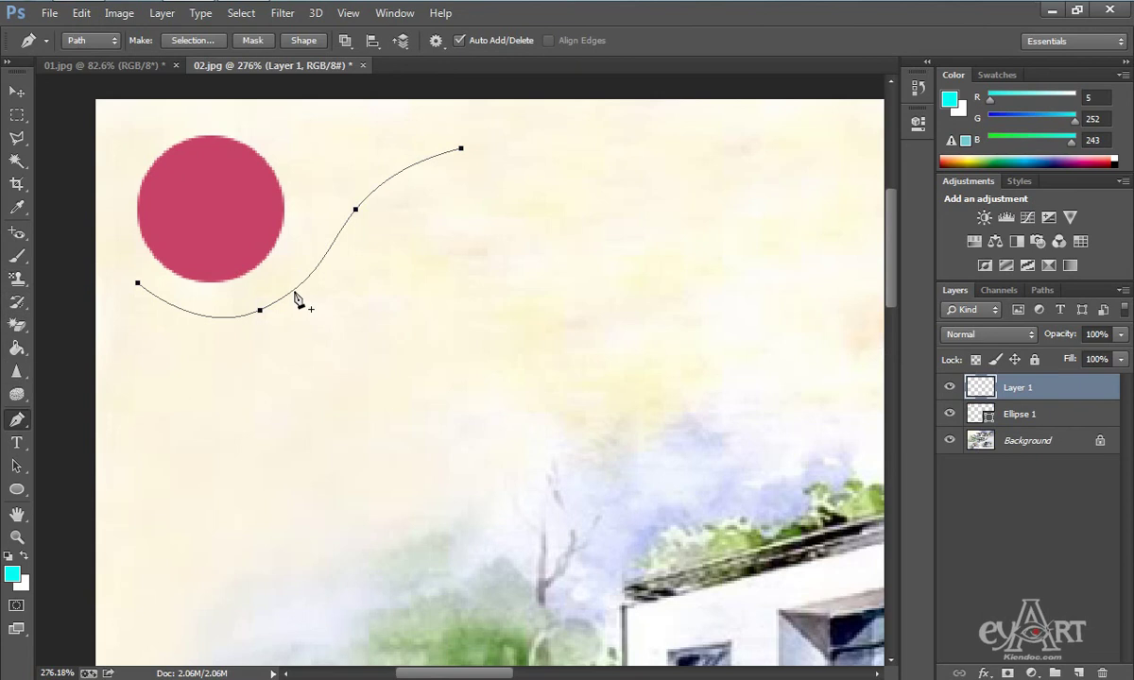
{"action": "right_click", "coordinate": [296, 300]}
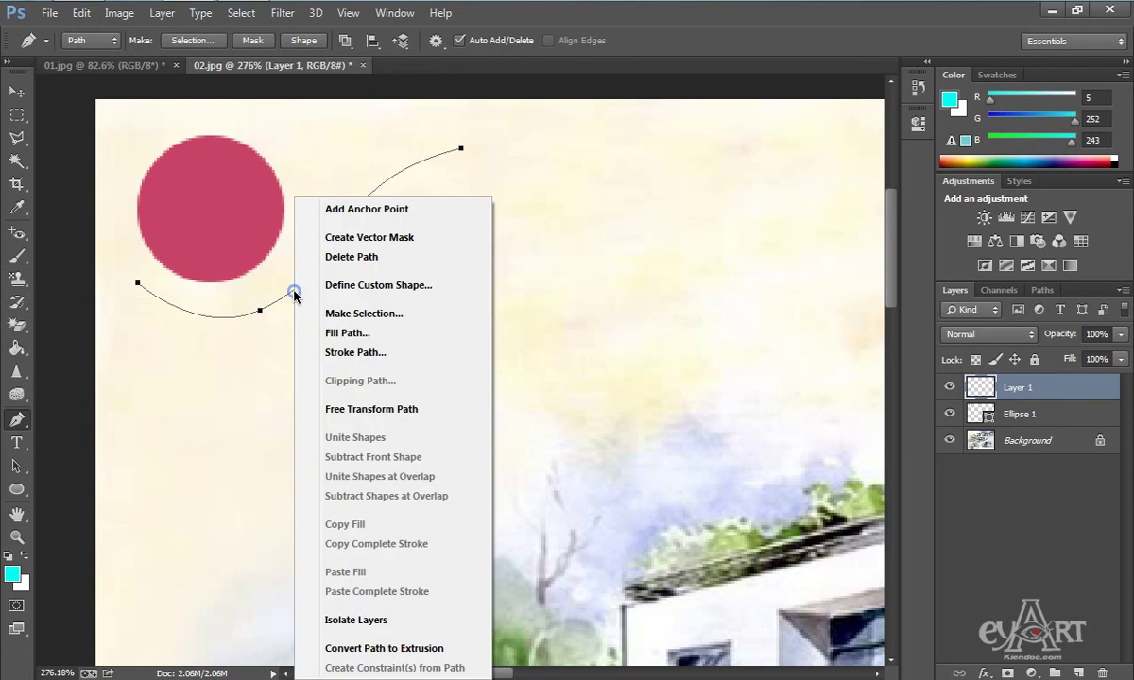
{"action": "left_click", "coordinate": [358, 352]}
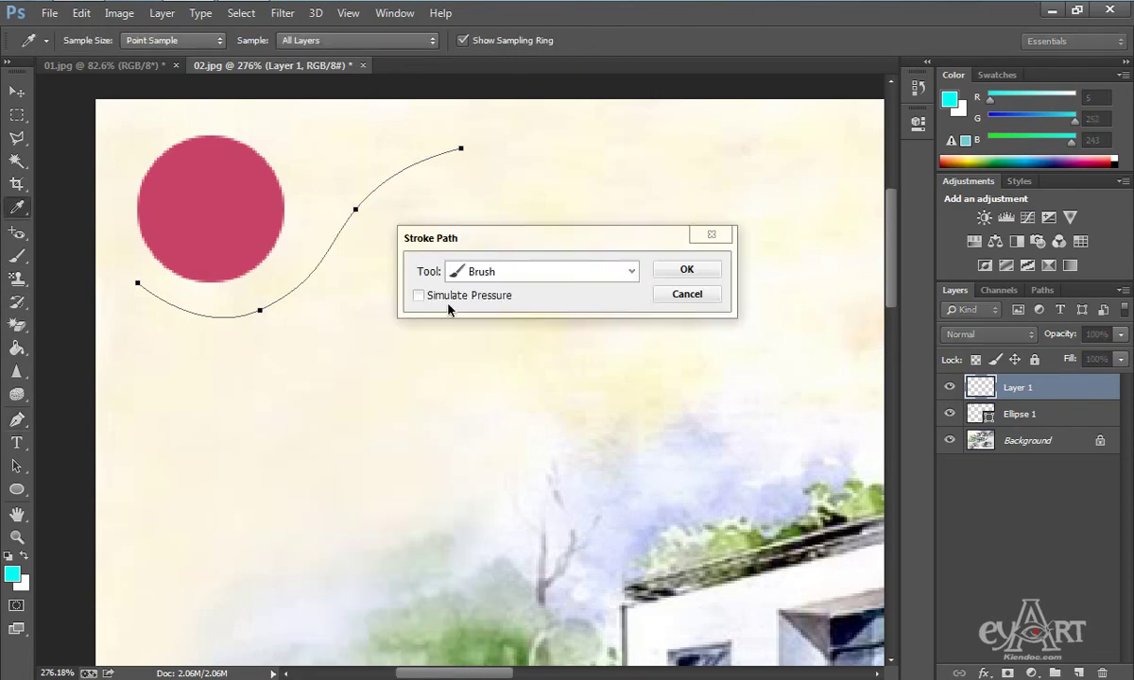
{"action": "left_click", "coordinate": [616, 274]}
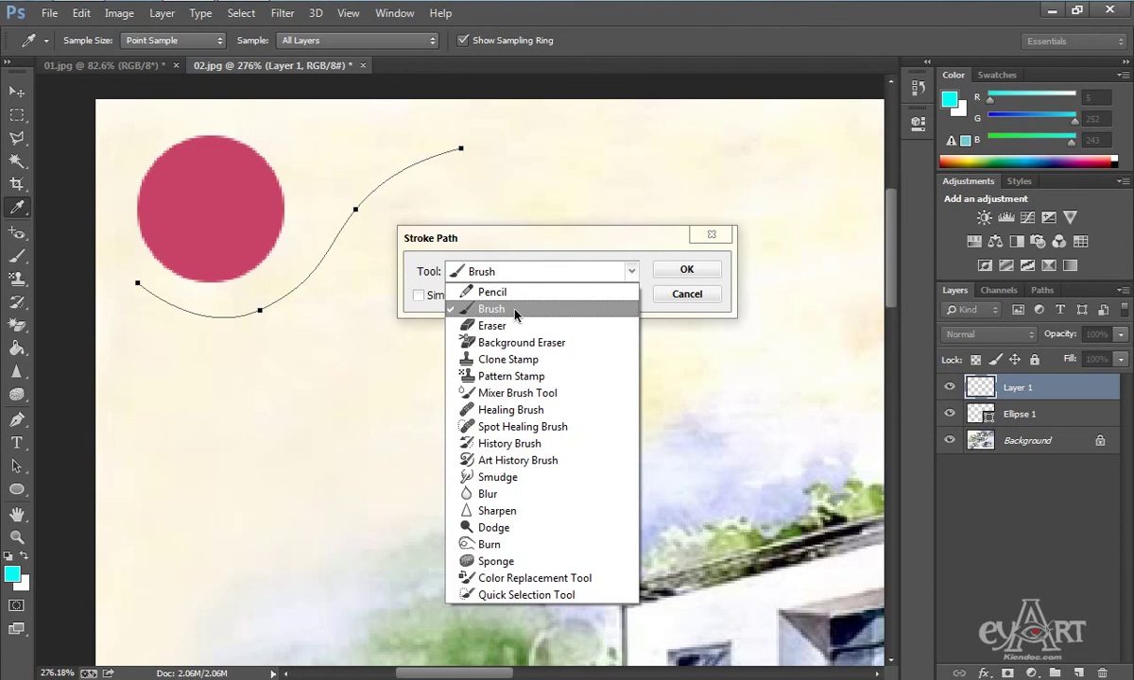
{"action": "left_click", "coordinate": [516, 314]}
{"action": "left_click", "coordinate": [579, 272]}
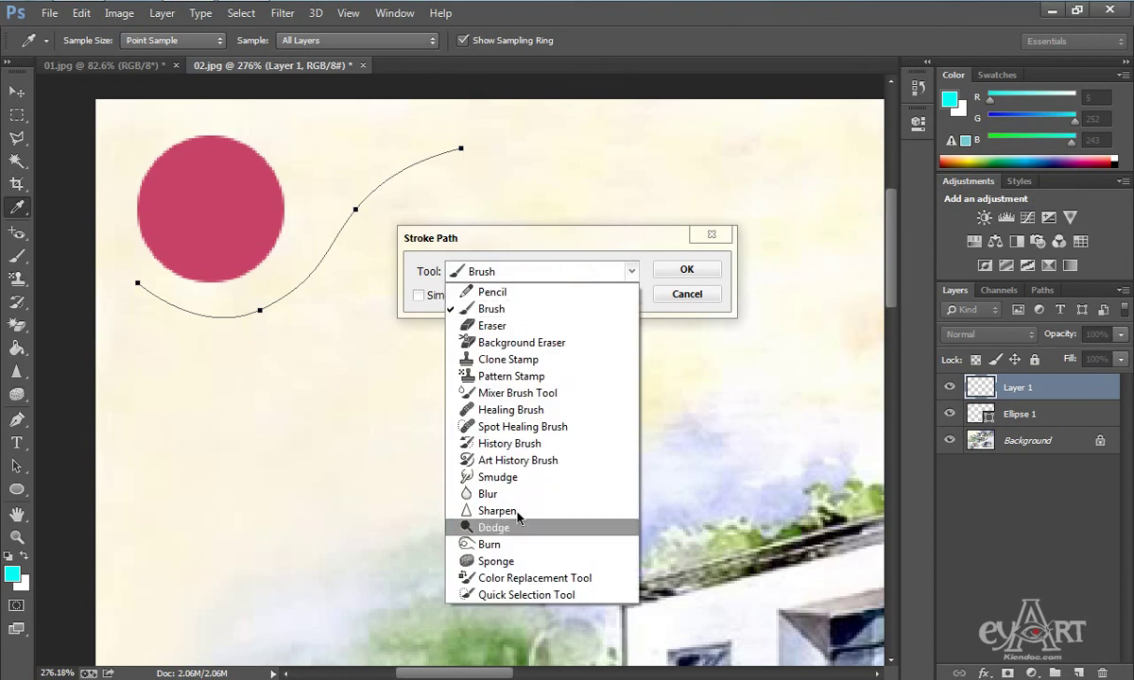
{"action": "left_click", "coordinate": [477, 308]}
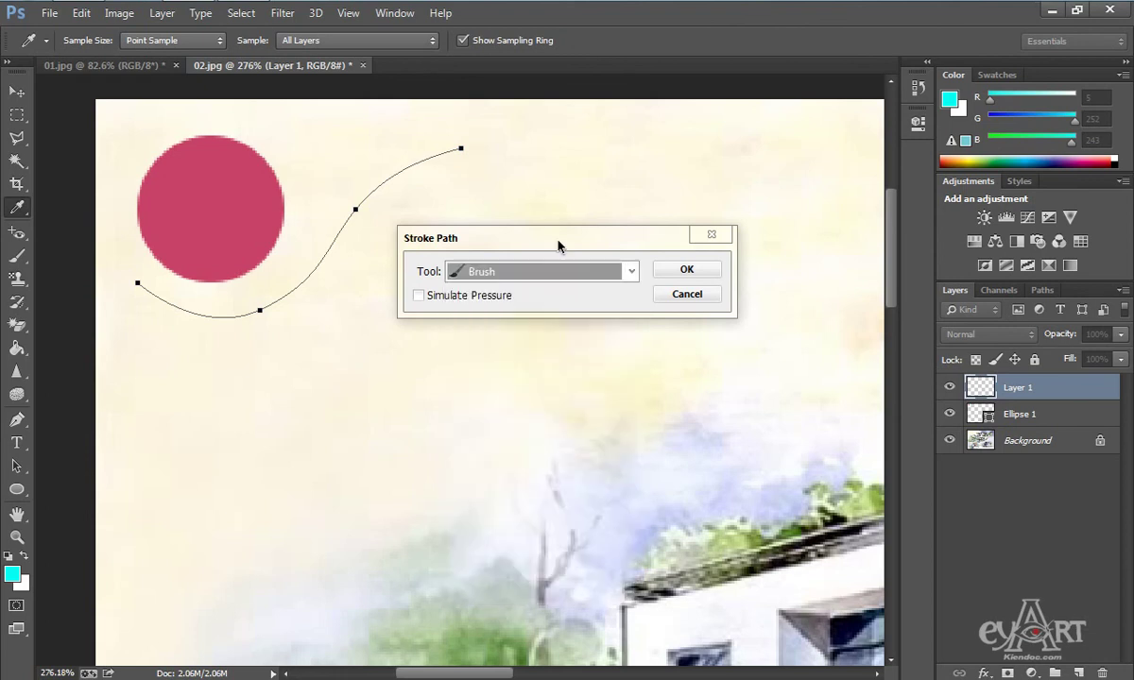
{"action": "left_click_drag", "start_coordinate": [558, 246], "coordinate": [555, 209]}
{"action": "left_click", "coordinate": [418, 258]}
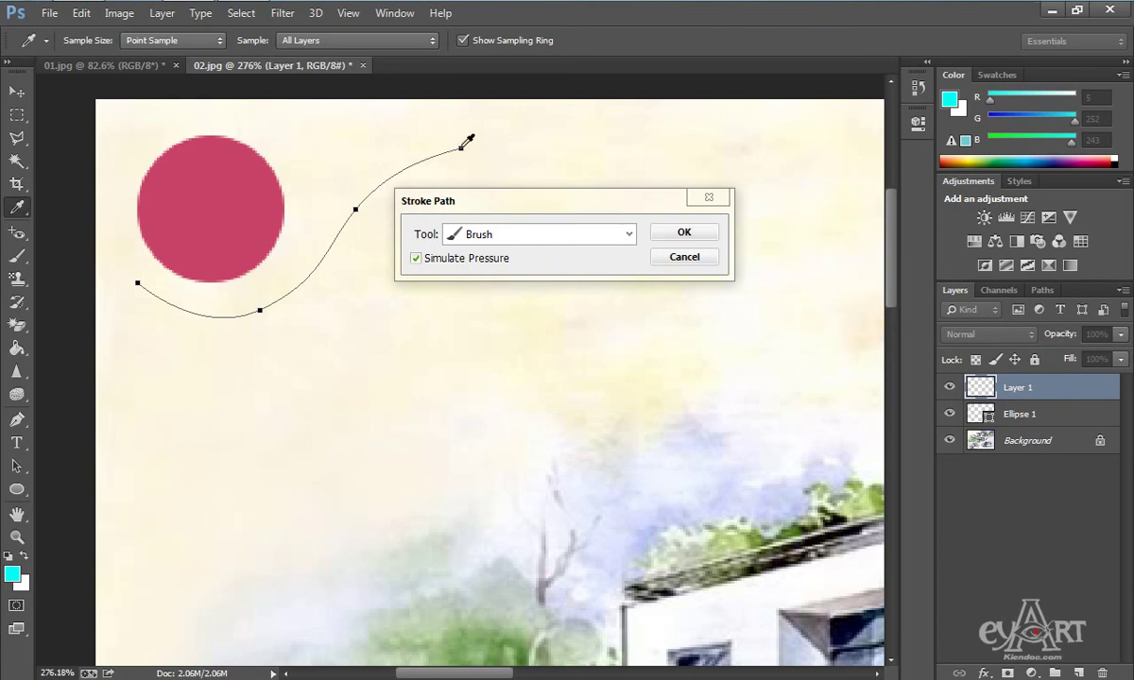
{"action": "left_click", "coordinate": [683, 234]}
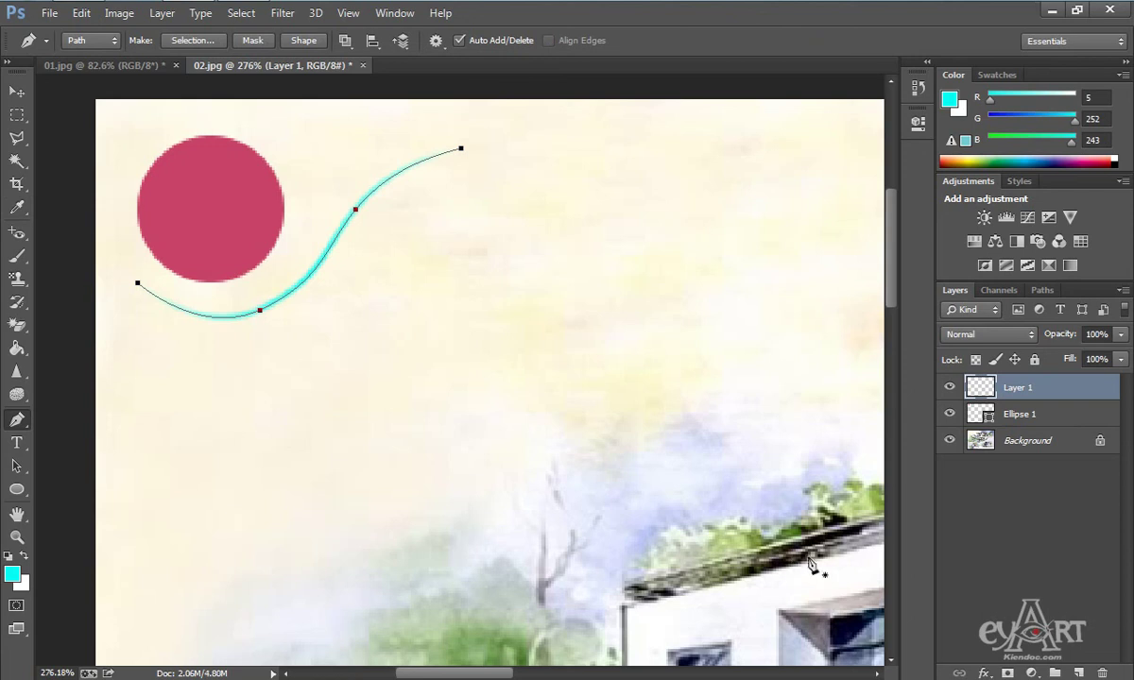
{"action": "key", "text": "Return"}
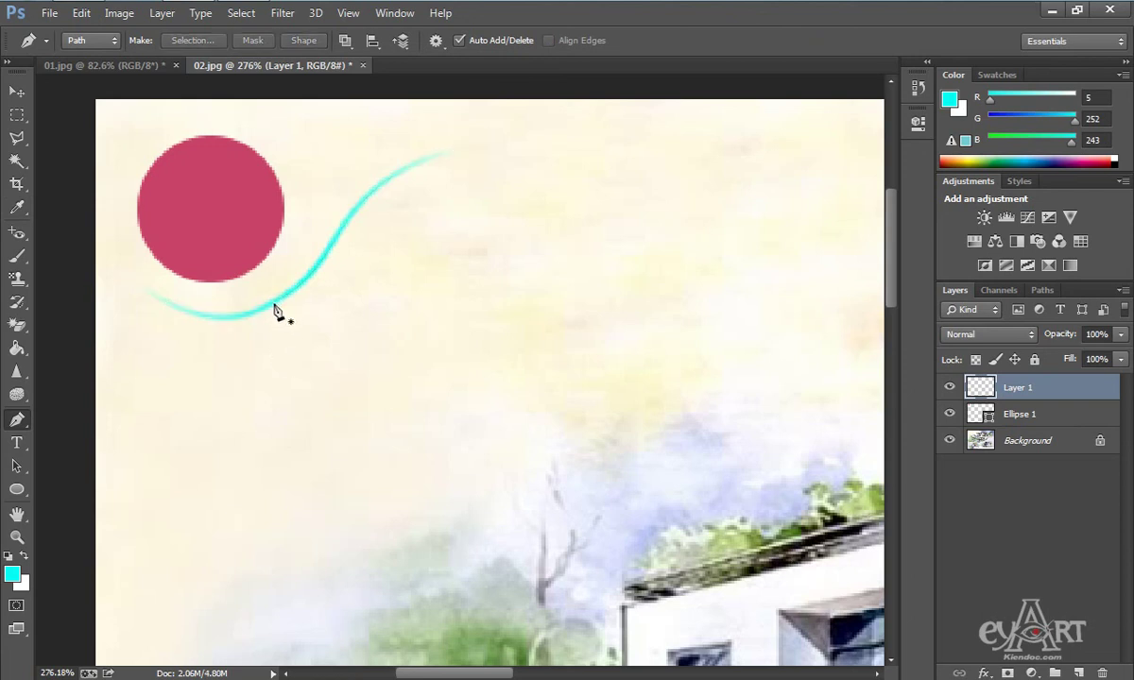
Move the cyan stroke slightly up and left, closer to the circle.
{"action": "key", "text": "v"}
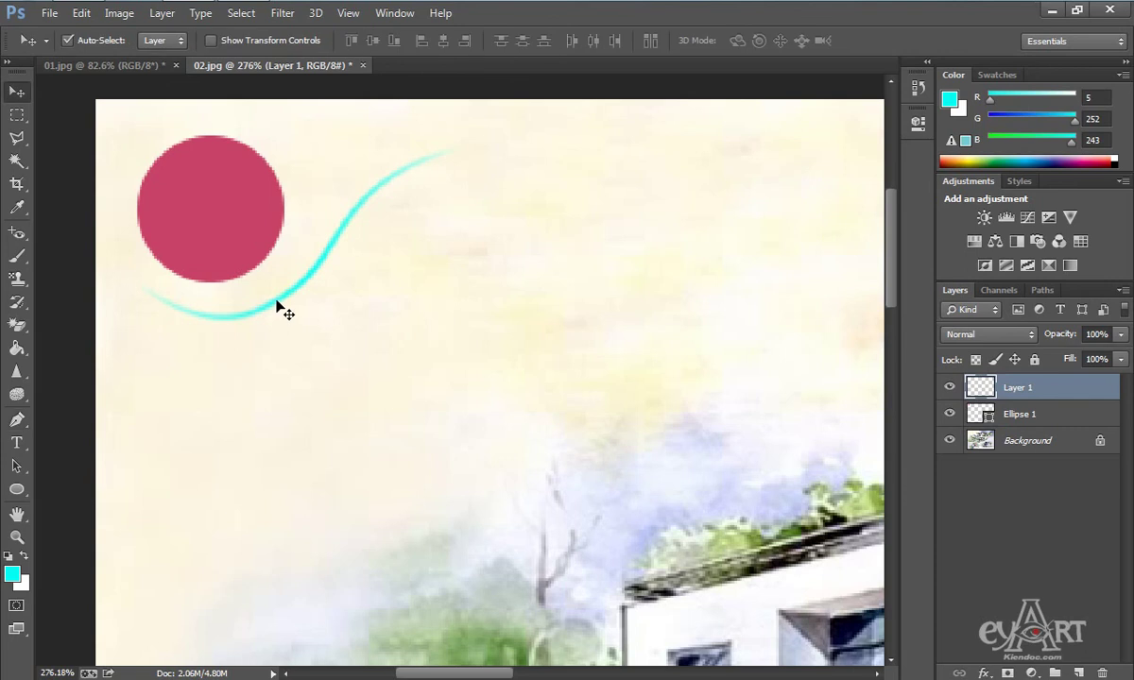
{"action": "left_click_drag", "start_coordinate": [277, 309], "coordinate": [270, 299]}
{"action": "scroll", "coordinate": [116, 173], "scroll_direction": "down", "scroll_amount": 7}
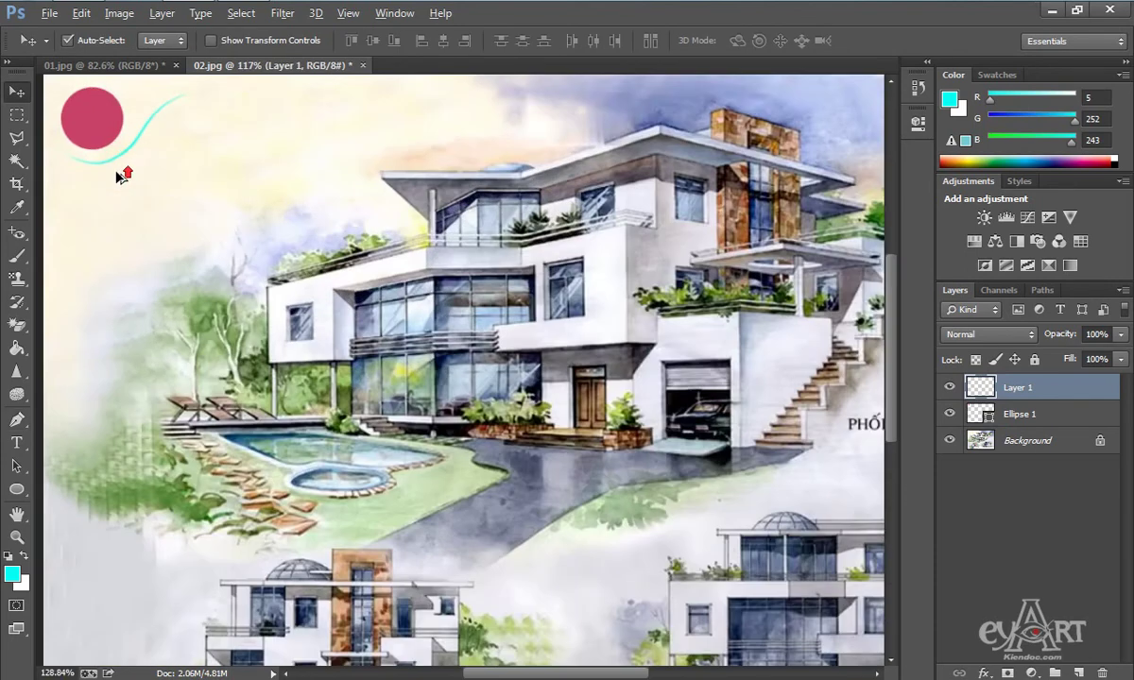
Scale the circle and cyan stroke layers down together to about 60%, keeping them in the image's upper-left corner.
{"action": "scroll", "coordinate": [116, 173], "scroll_direction": "up", "scroll_amount": 3}
{"action": "left_click", "coordinate": [149, 137]}
{"action": "key", "text": "space"}
{"action": "left_click_drag", "start_coordinate": [231, 213], "coordinate": [318, 292]}
{"action": "left_click", "coordinate": [168, 180]}
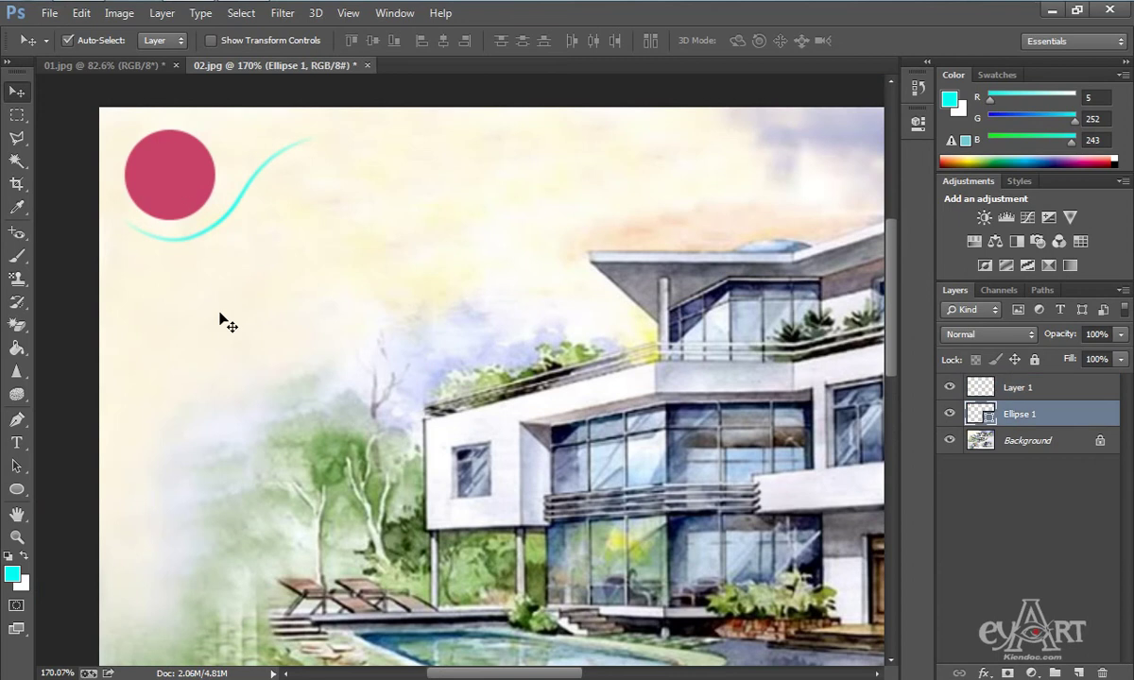
{"action": "left_click", "coordinate": [1041, 391], "text": "shift"}
{"action": "key", "text": "ctrl+t"}
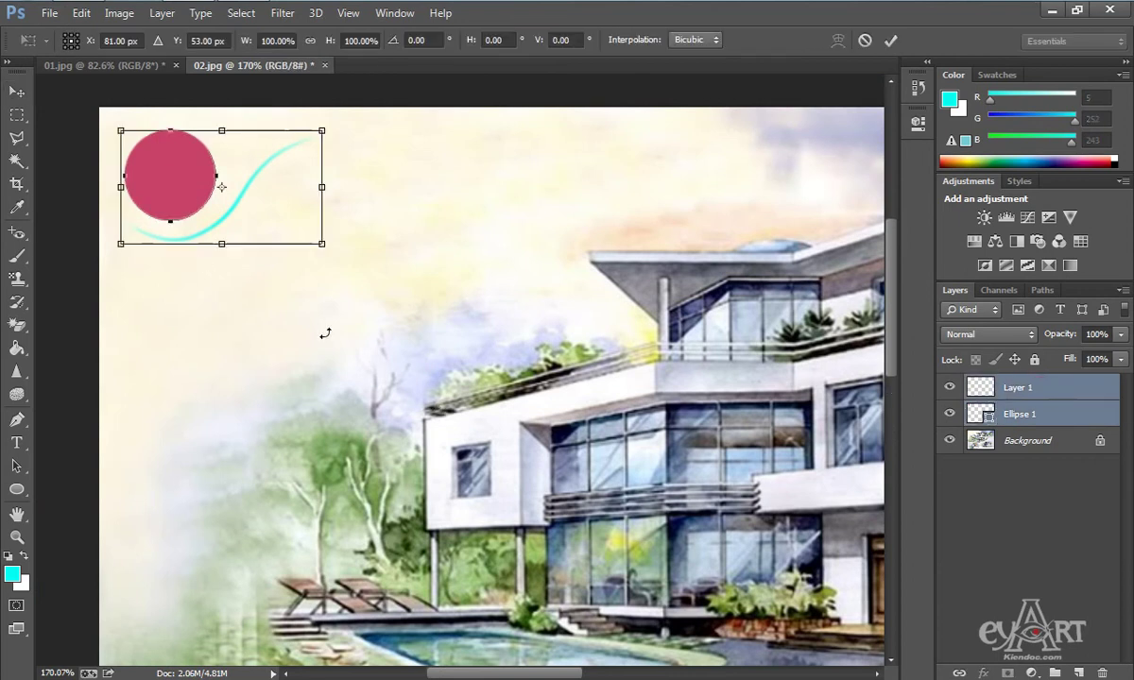
{"action": "mouse_move", "coordinate": [320, 244]}
{"action": "left_mouse_down"}
{"action": "mouse_move", "coordinate": [269, 212]}
{"action": "mouse_move", "coordinate": [234, 208]}
{"action": "left_mouse_up"}
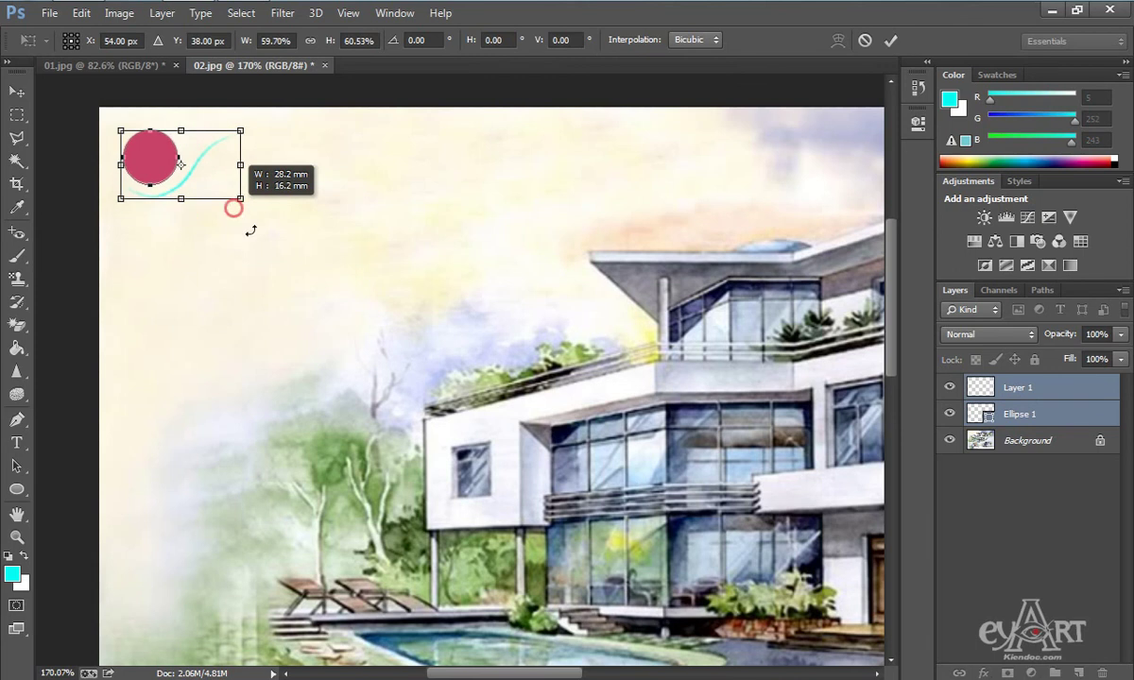
{"action": "key", "text": "Return"}
{"action": "key", "text": "ctrl+0"}
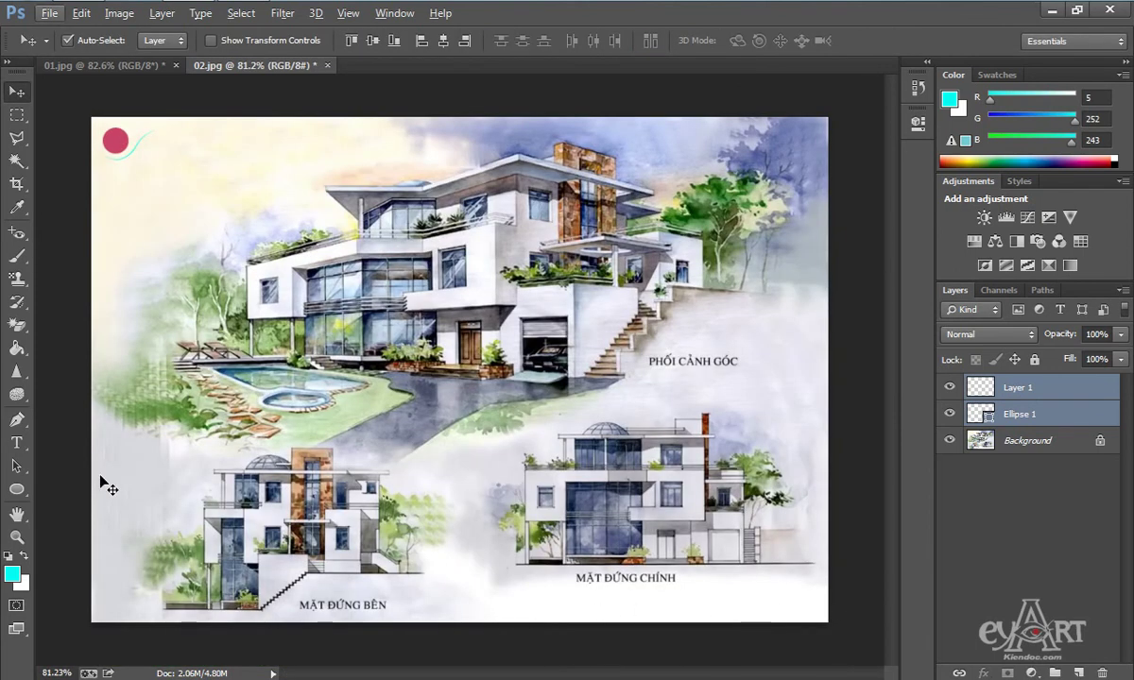
On a new layer, draw a closed trapezoid path with the Pen tool along the image's lower-right edge, with a slanted left end.
{"action": "left_click", "coordinate": [16, 419]}
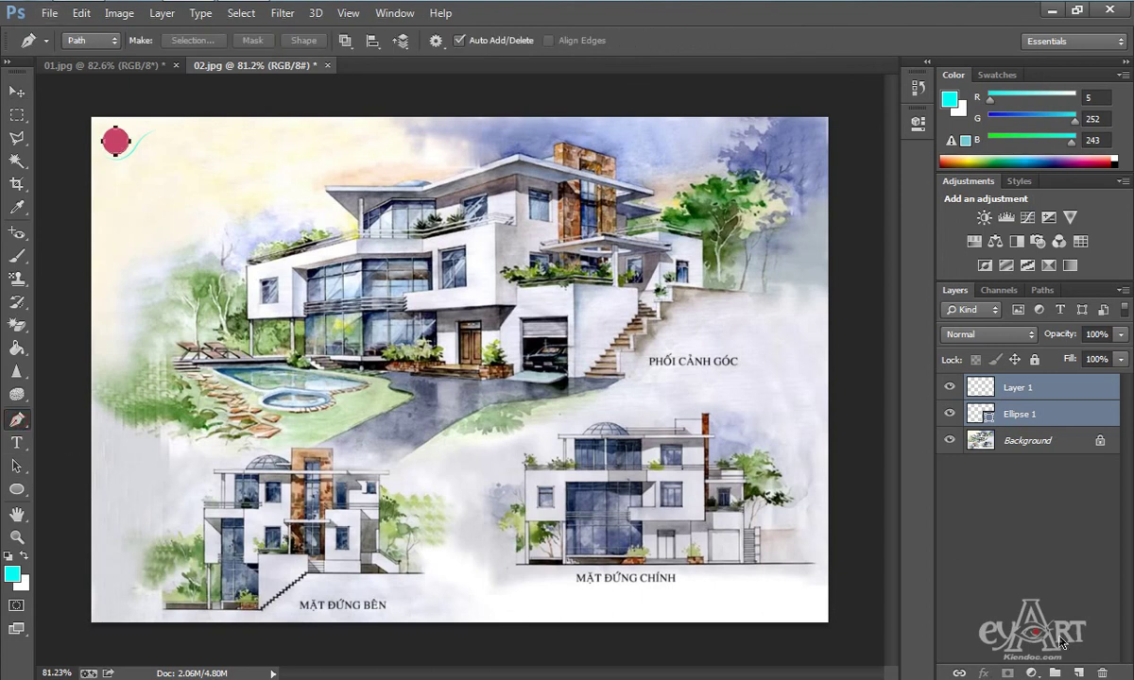
{"action": "left_click", "coordinate": [1079, 673]}
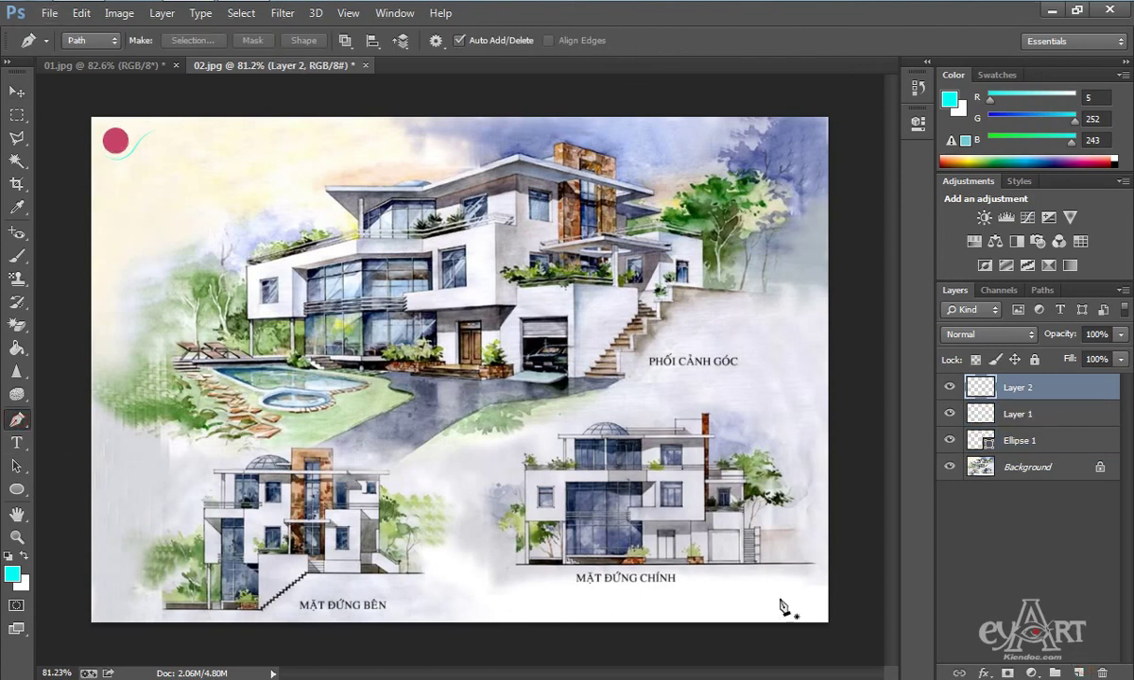
{"action": "left_click", "coordinate": [840, 603]}
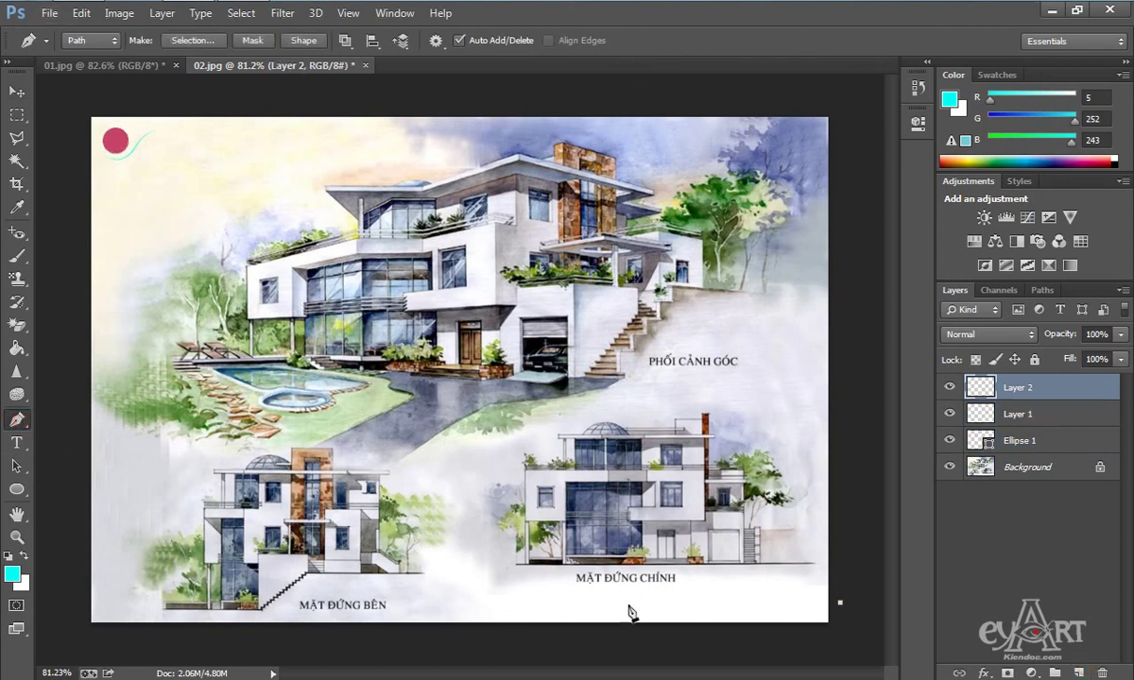
{"action": "left_click", "coordinate": [499, 603]}
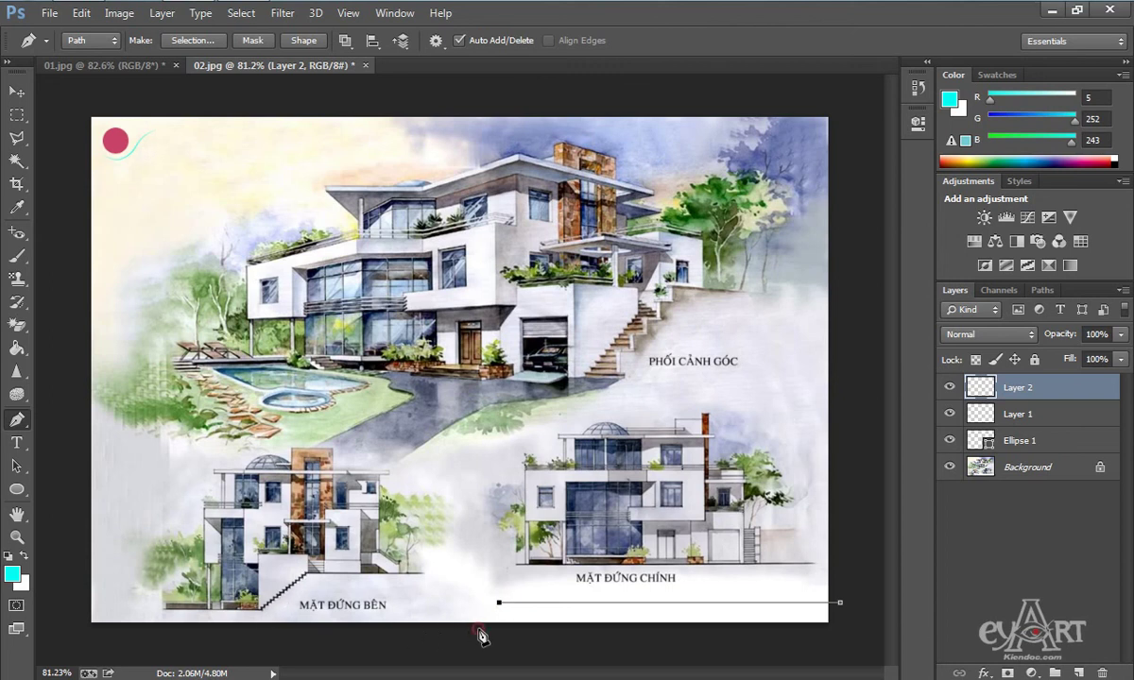
{"action": "left_click", "coordinate": [479, 623]}
{"action": "left_click", "coordinate": [841, 603]}
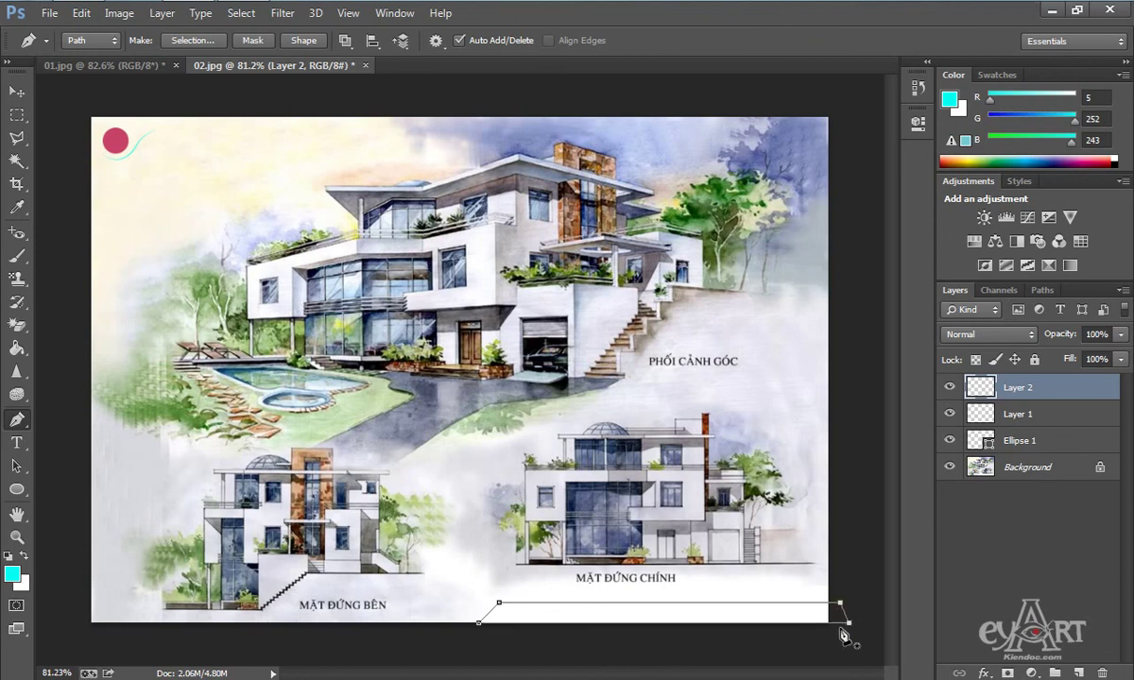
Fill the trapezoid path with dark blue (2d3e5c) sampled from the windows of the MẶT ĐỨNG BÊN elevation, in Normal mode at 100% opacity.
{"action": "right_click", "coordinate": [648, 620]}
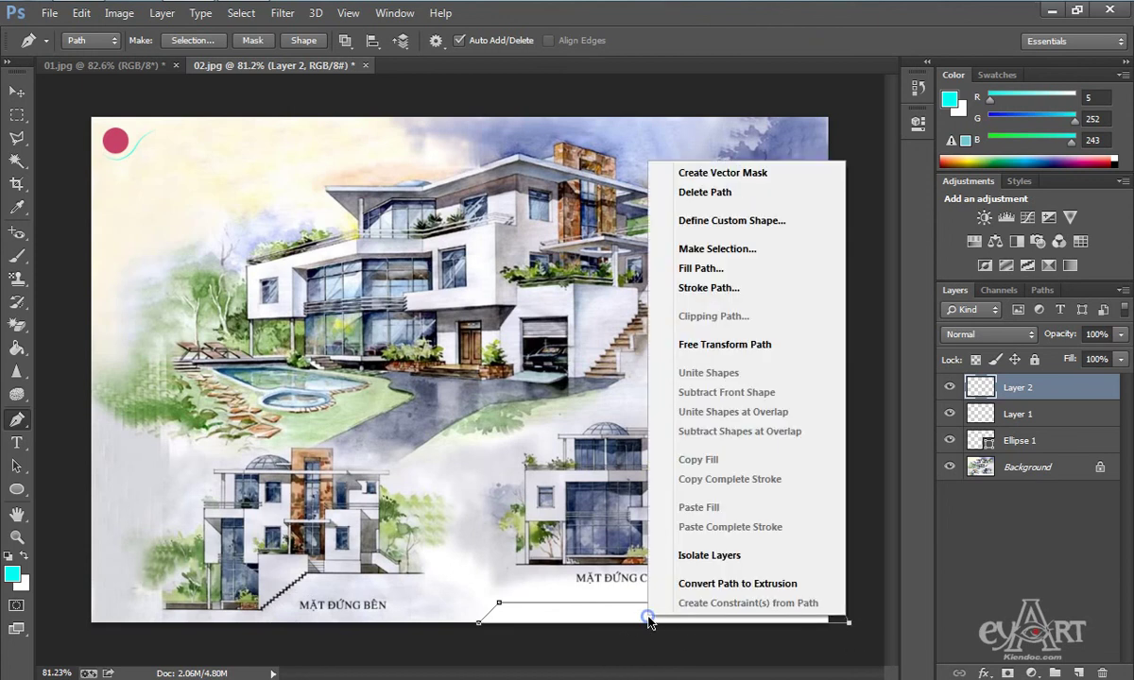
{"action": "left_click", "coordinate": [701, 268]}
{"action": "left_click", "coordinate": [557, 173]}
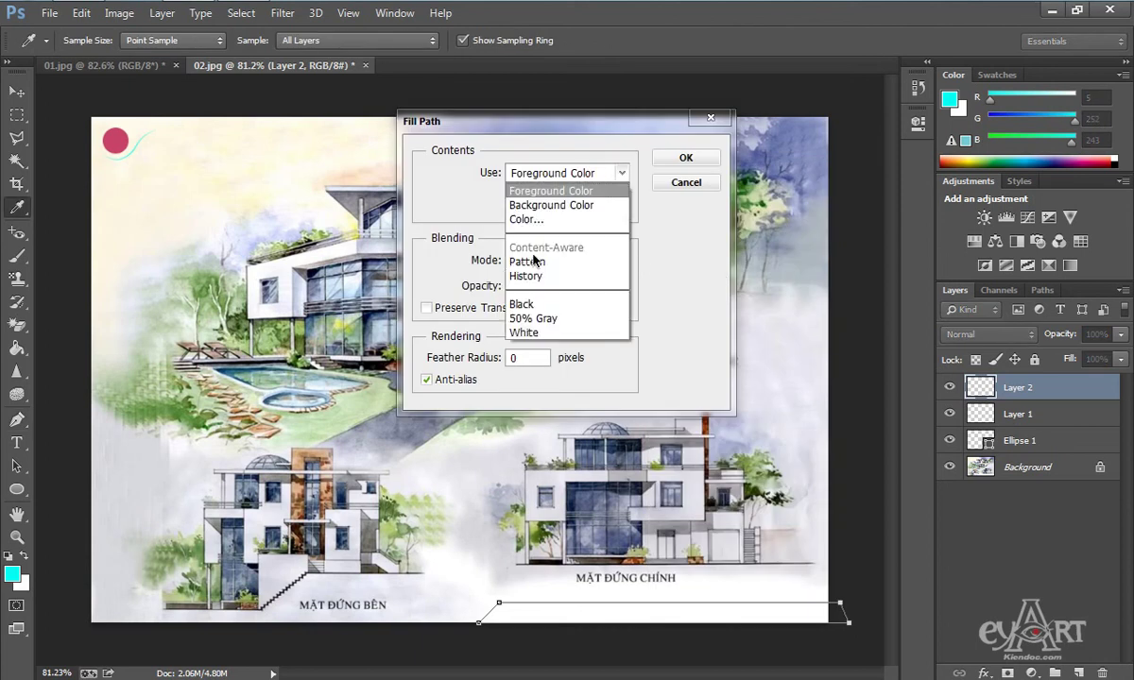
{"action": "left_click", "coordinate": [534, 219]}
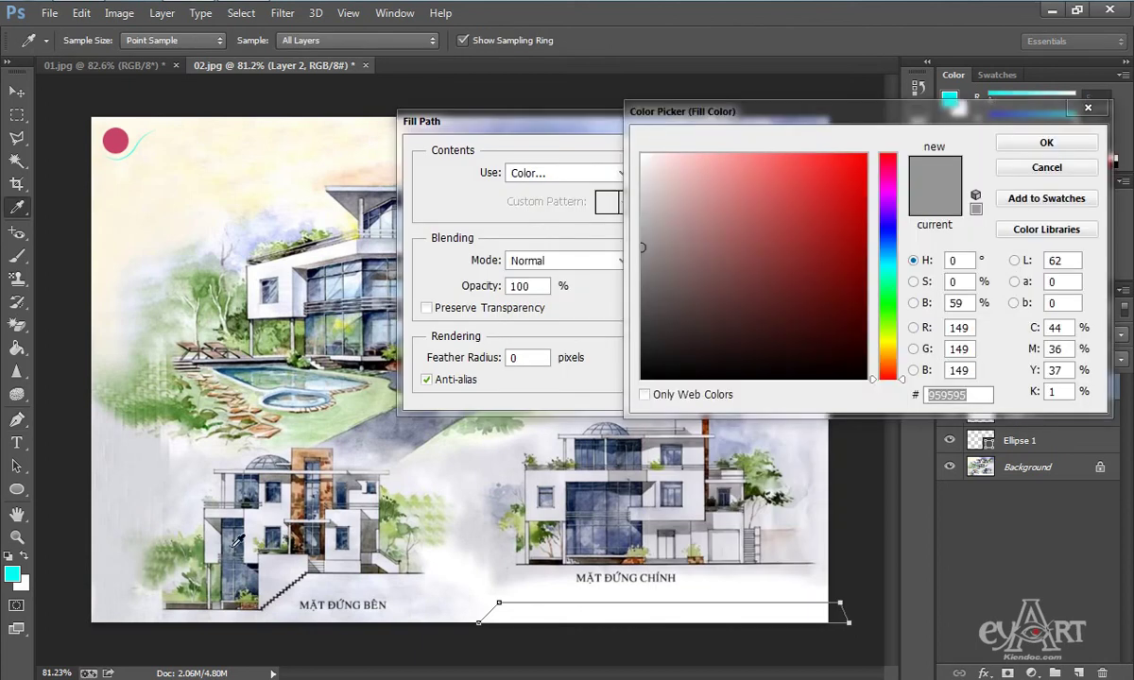
{"action": "left_click", "coordinate": [240, 522]}
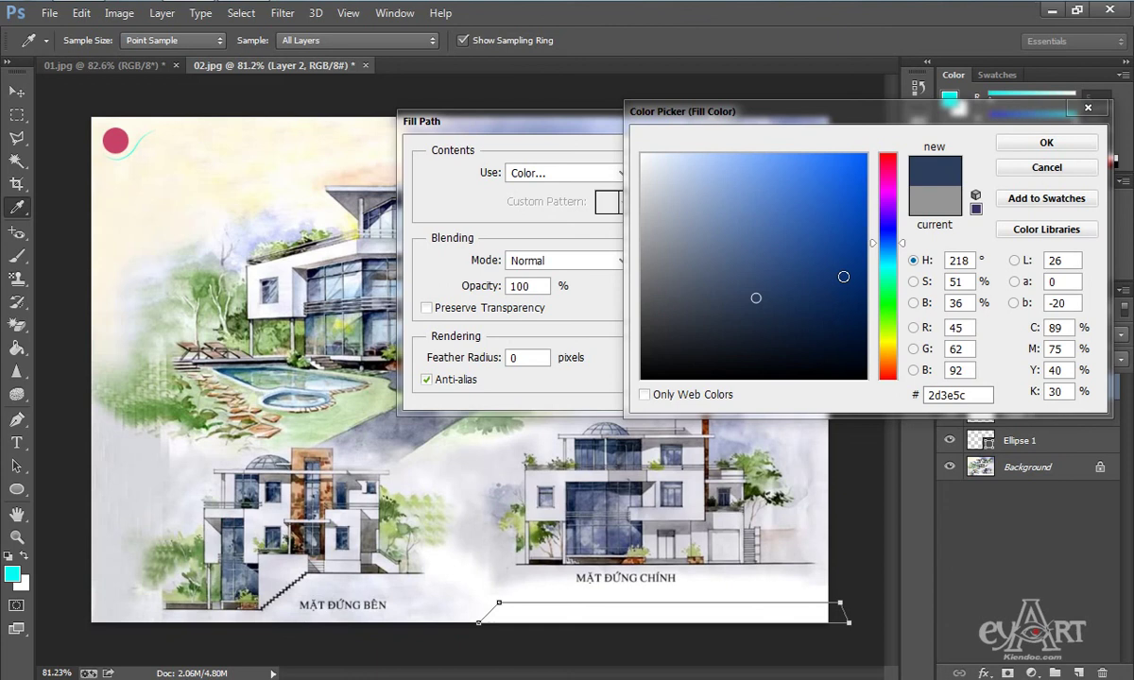
{"action": "left_click", "coordinate": [1044, 142]}
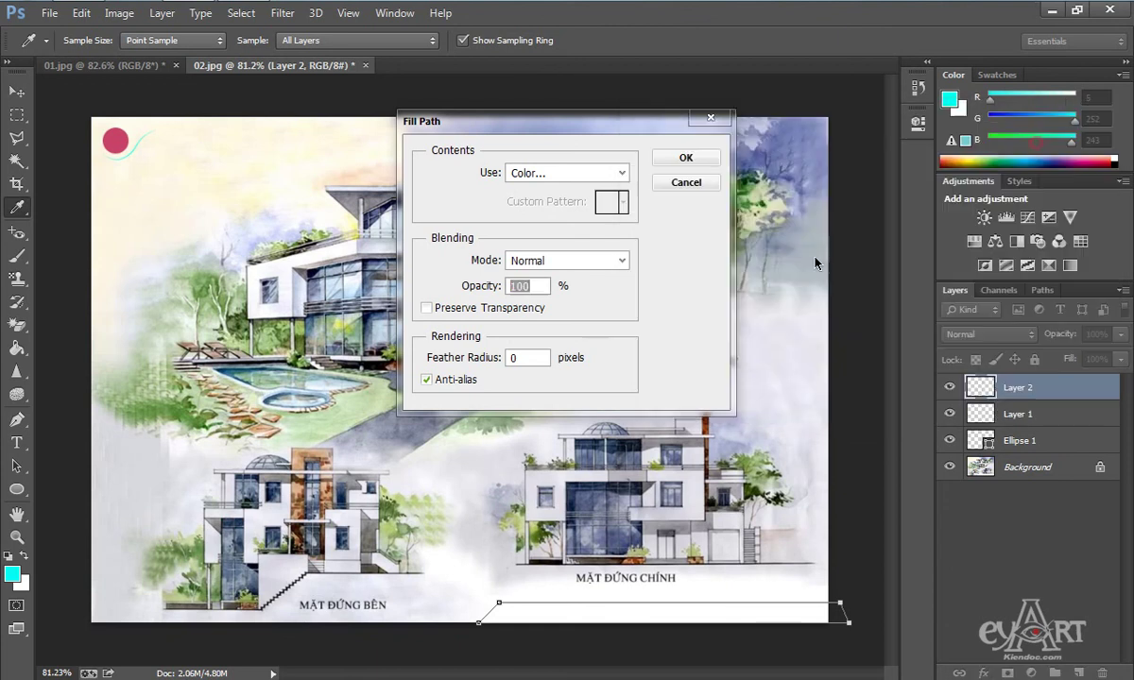
{"action": "left_click", "coordinate": [689, 157]}
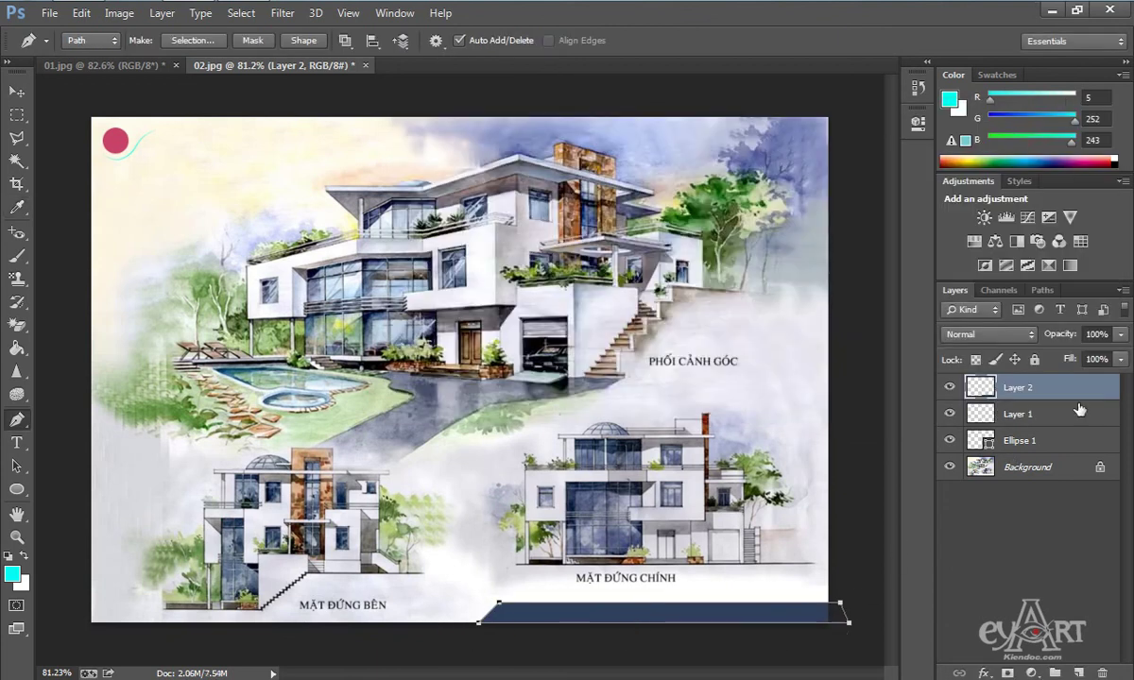
Lower the strip layer's opacity to 81% and dismiss the trapezoid path.
{"action": "left_click", "coordinate": [1120, 335]}
{"action": "left_click_drag", "start_coordinate": [1124, 357], "coordinate": [1108, 360]}
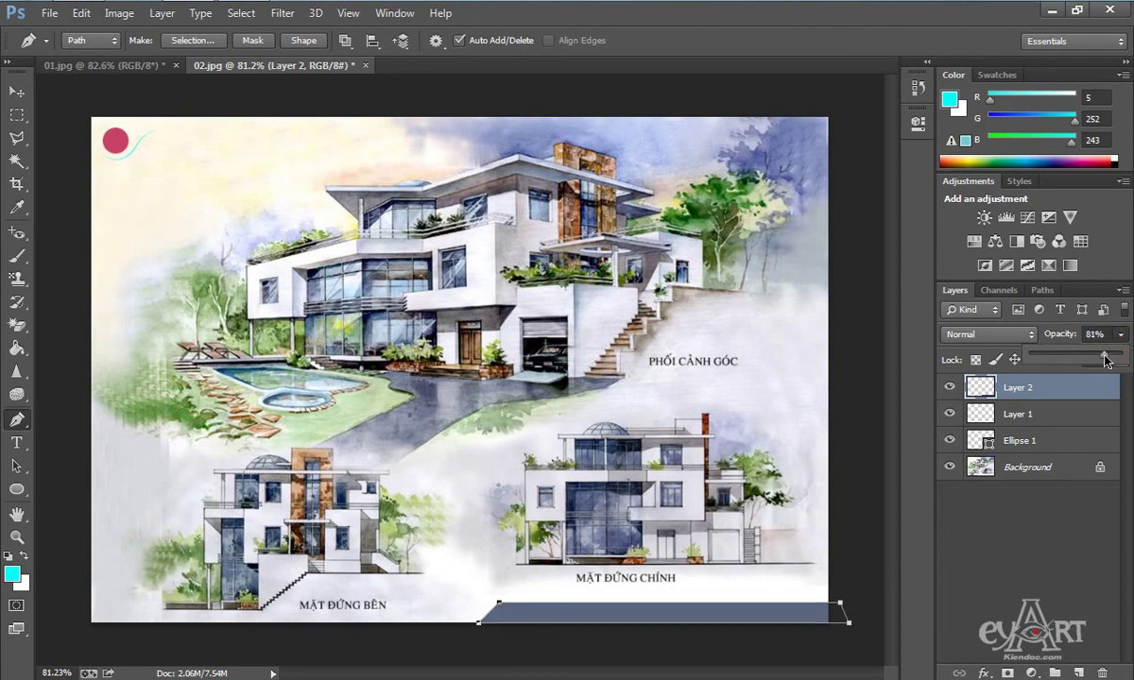
{"action": "left_click", "coordinate": [1020, 535]}
{"action": "key", "text": "Return"}
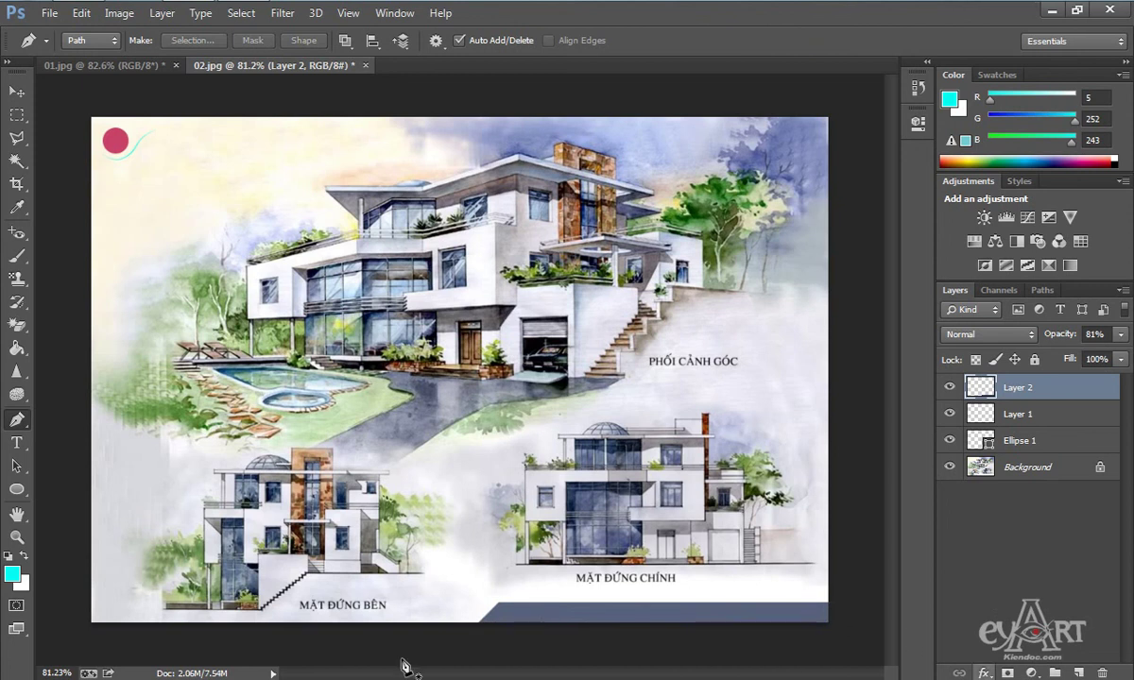
Start a text line on the blue strip near its slanted end, with size 4 mm and white text colour.
{"action": "left_click", "coordinate": [17, 443]}
{"action": "scroll", "coordinate": [589, 595], "scroll_direction": "up", "scroll_amount": 4}
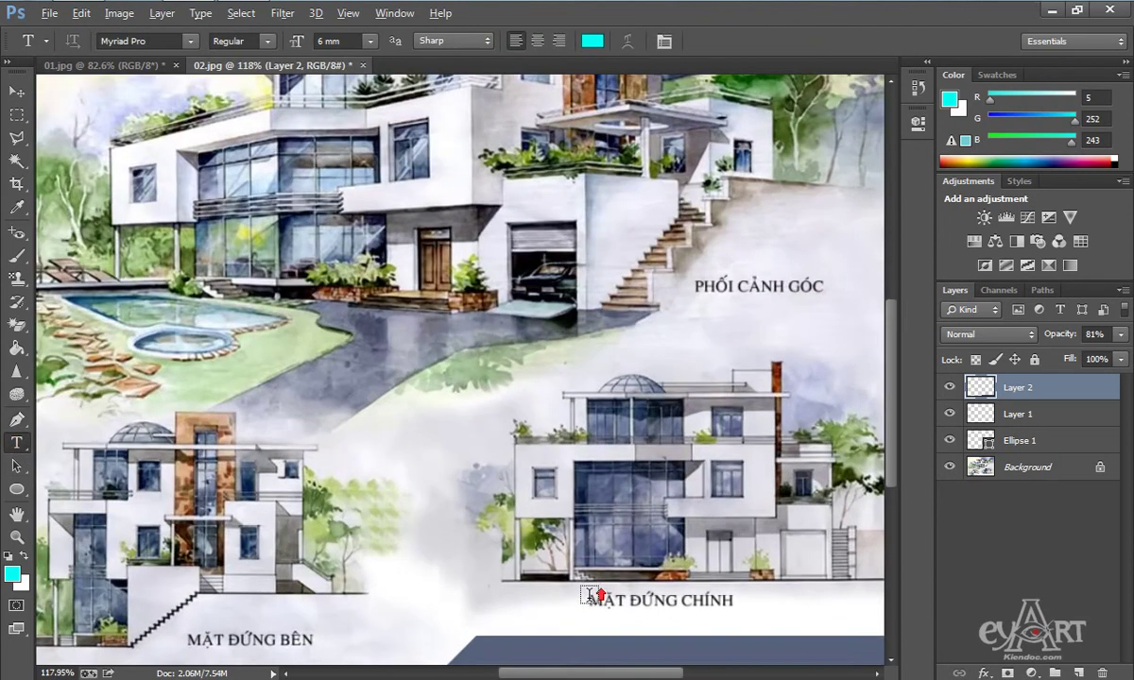
{"action": "left_click_drag", "start_coordinate": [590, 594], "coordinate": [524, 306]}
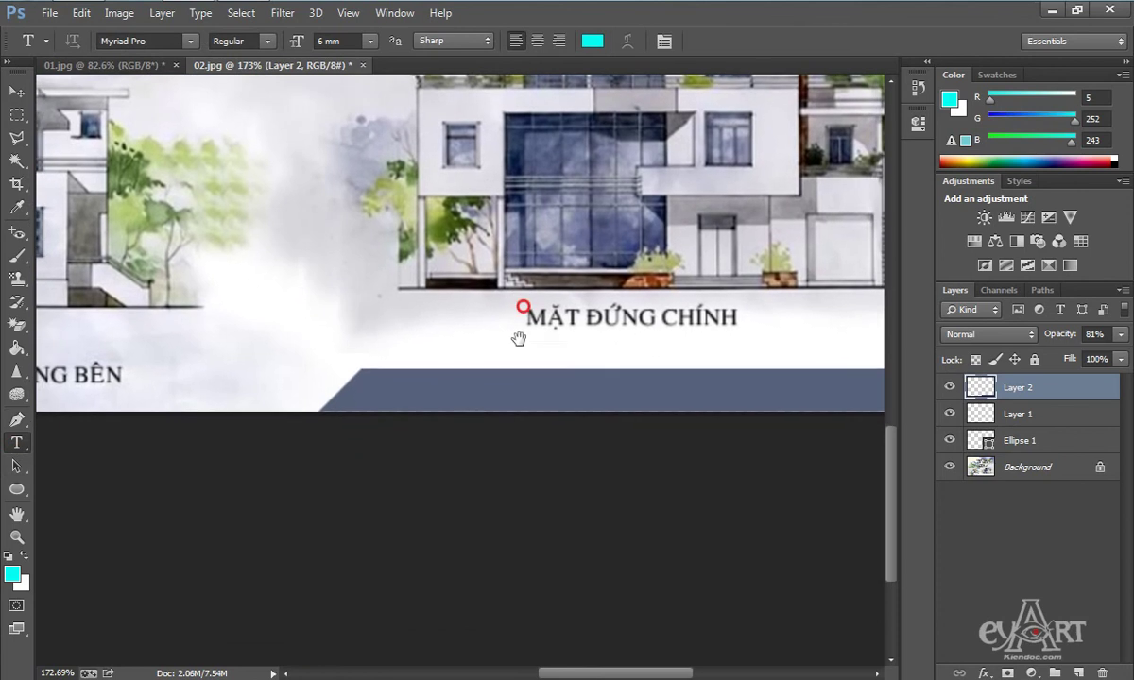
{"action": "left_click", "coordinate": [434, 397]}
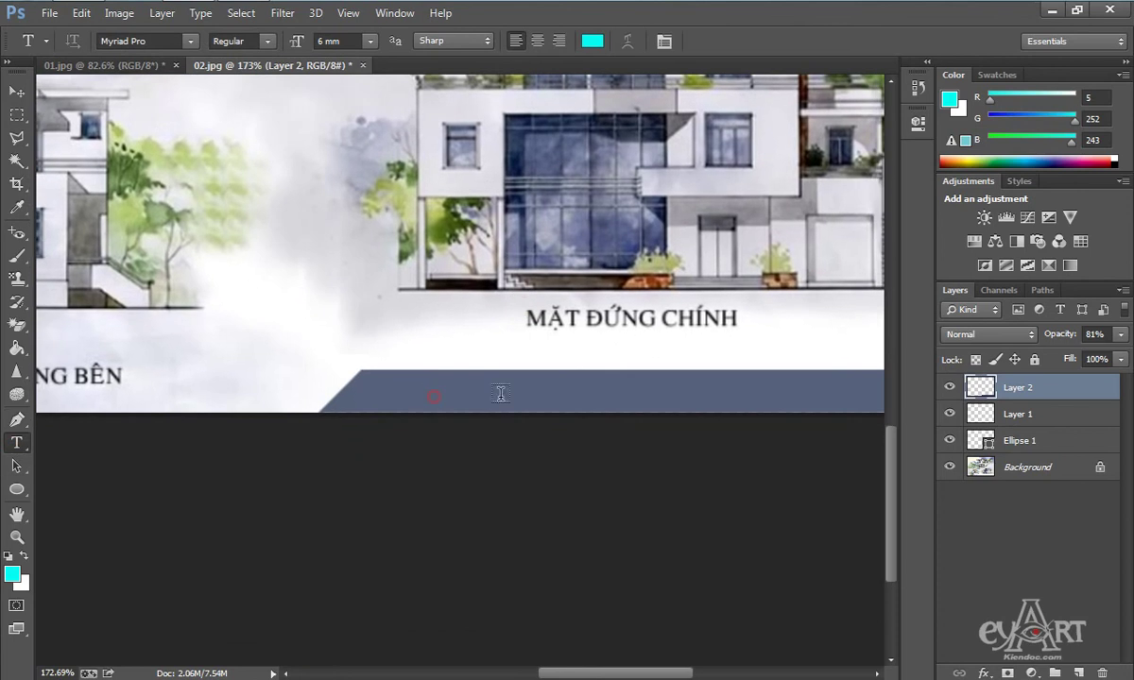
{"action": "double_click", "coordinate": [326, 41]}
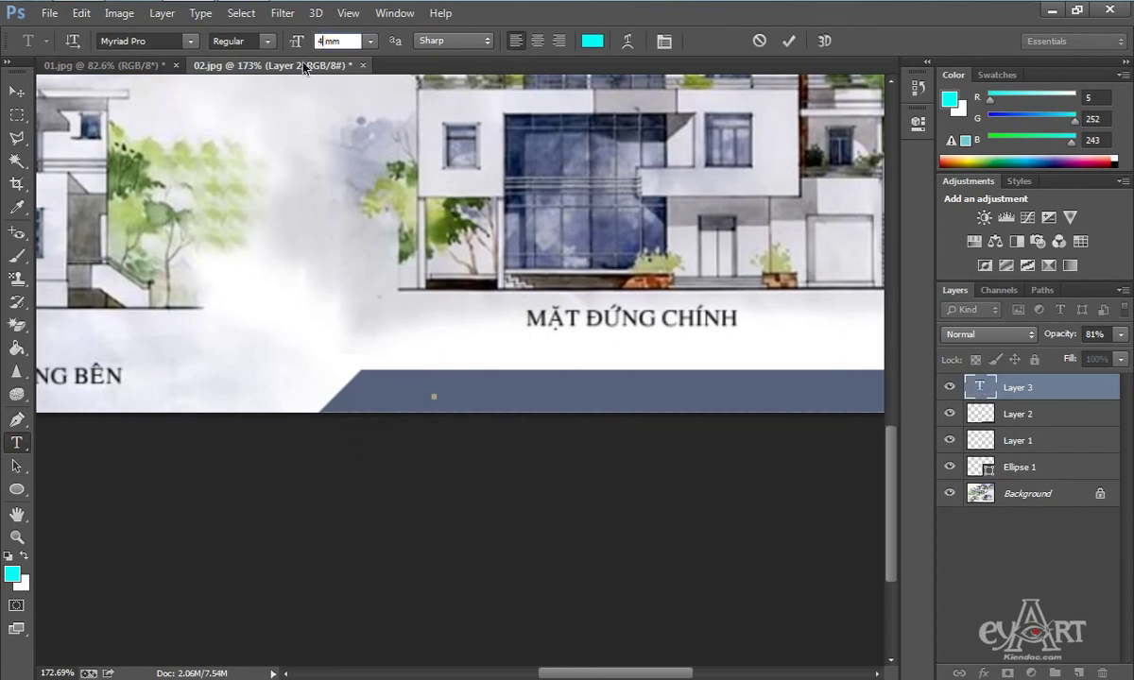
{"action": "key", "text": "Return"}
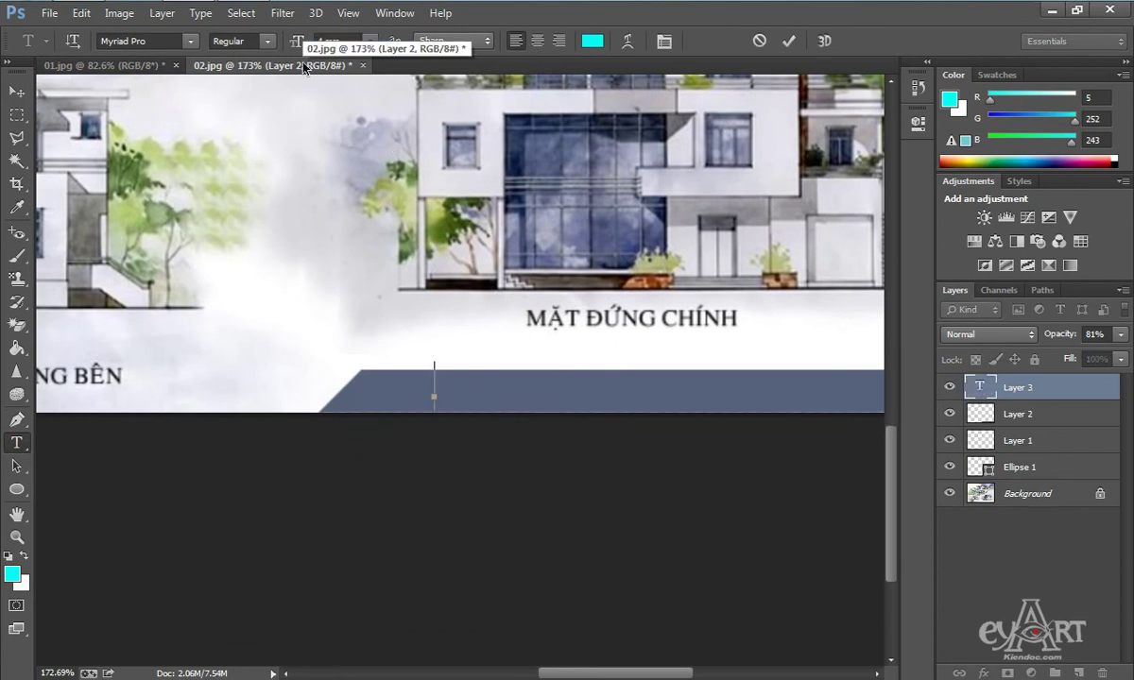
{"action": "left_click", "coordinate": [593, 42]}
{"action": "left_click", "coordinate": [643, 375]}
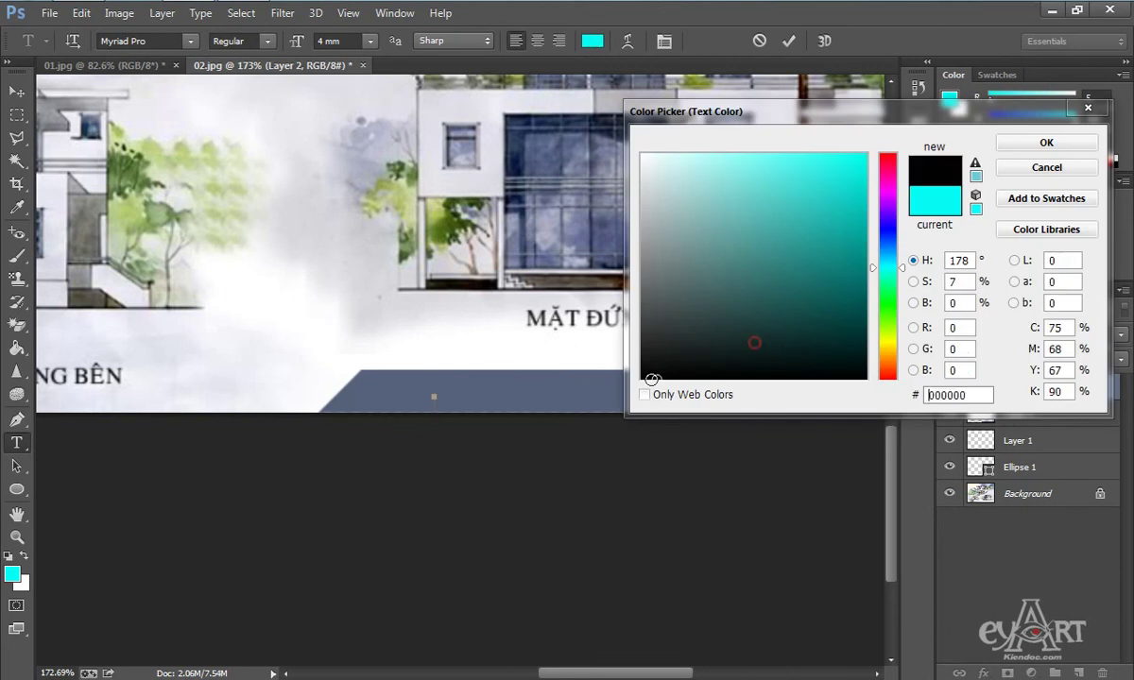
{"action": "left_click_drag", "start_coordinate": [696, 312], "coordinate": [641, 155]}
{"action": "left_click", "coordinate": [1046, 143]}
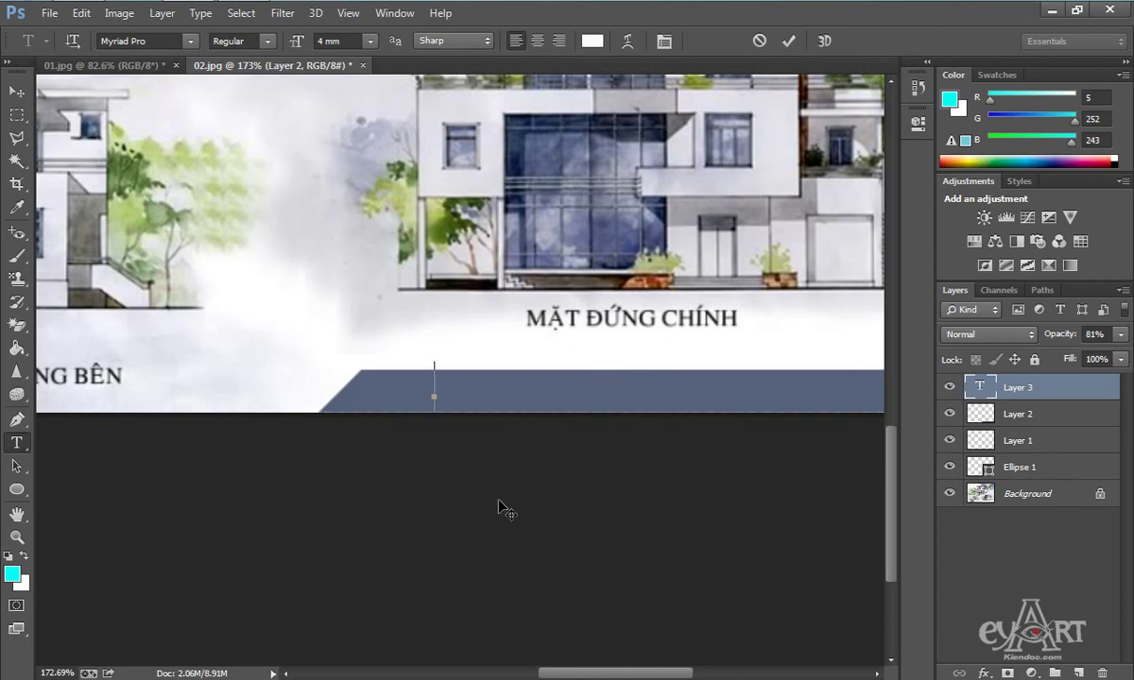
Enter the text "DUNGIA PRAO" on the strip and commit it.
{"action": "type", "text": "DUNG"}
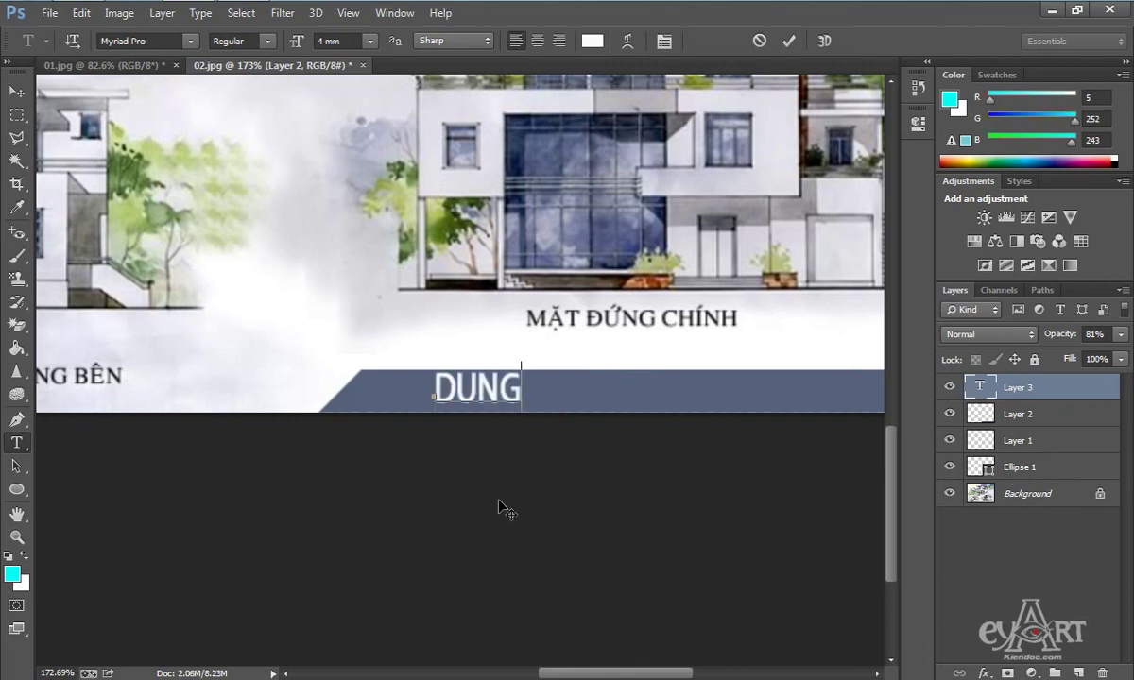
{"action": "type", "text": "IA"}
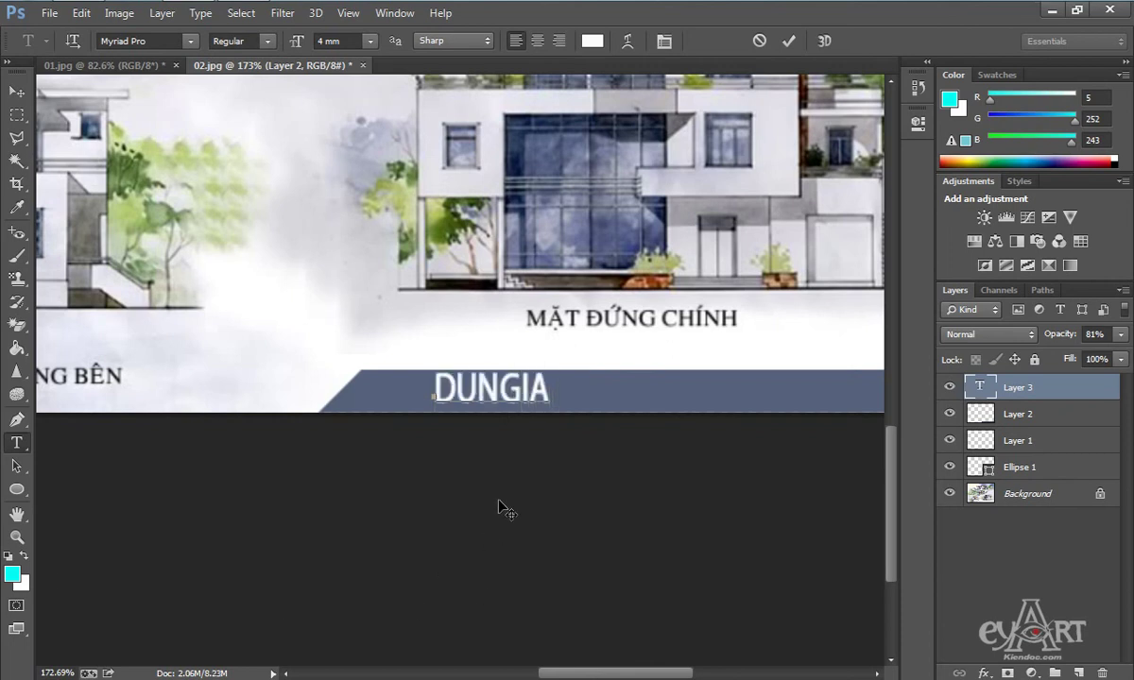
{"action": "type", "text": " PRAO"}
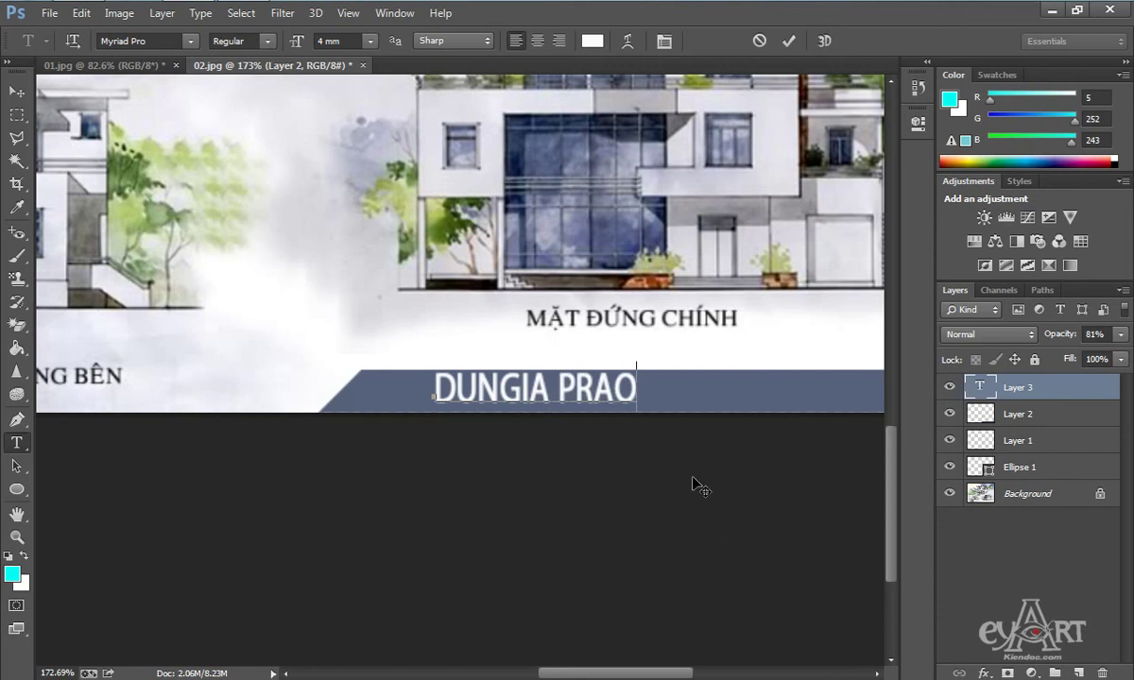
{"action": "left_click", "coordinate": [790, 42]}
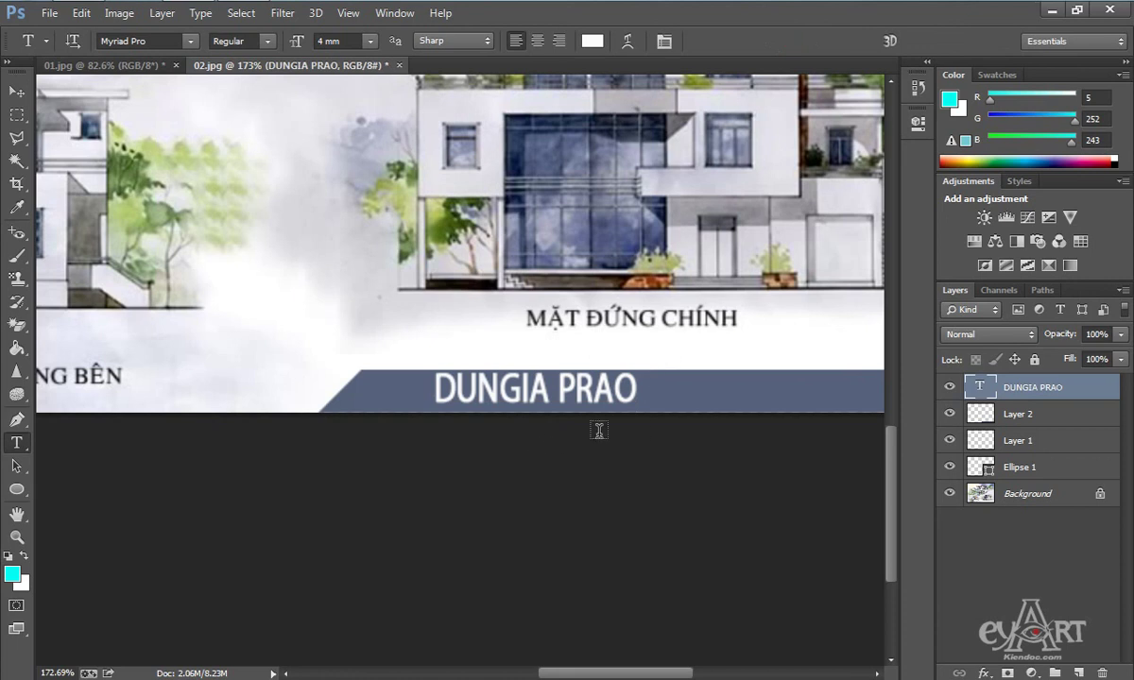
Move the "DUNGIA PRAO" text right along the strip, away from the slanted end.
{"action": "key", "text": "v"}
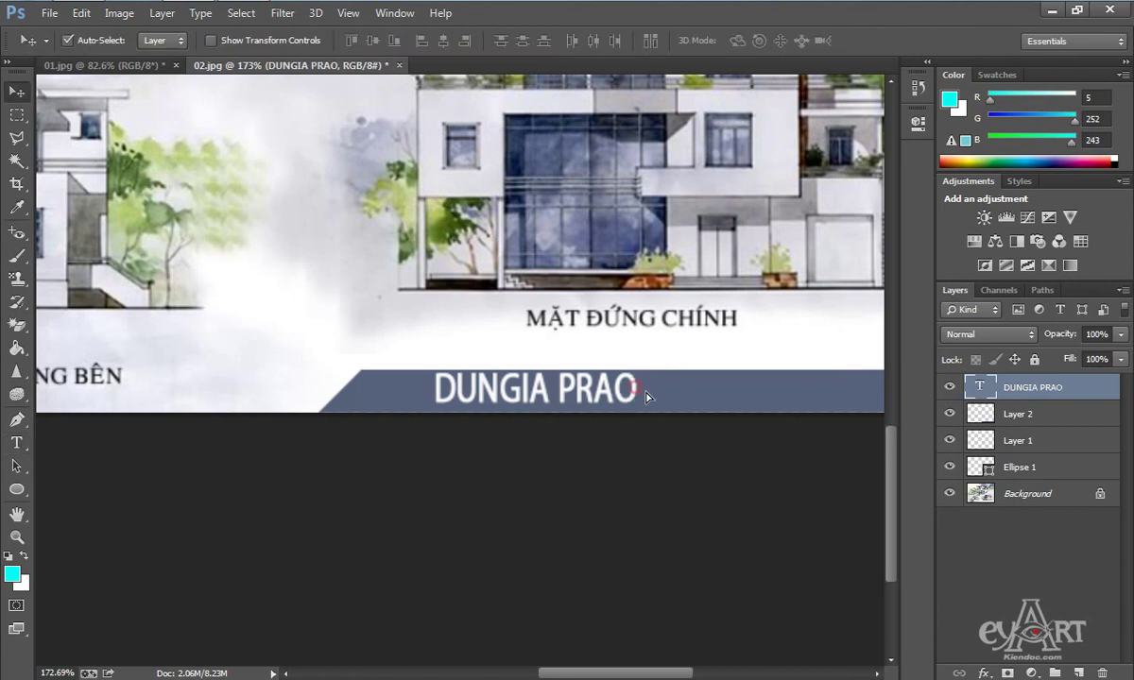
{"action": "left_click_drag", "start_coordinate": [647, 394], "coordinate": [713, 396]}
{"action": "key", "text": "ctrl+0"}
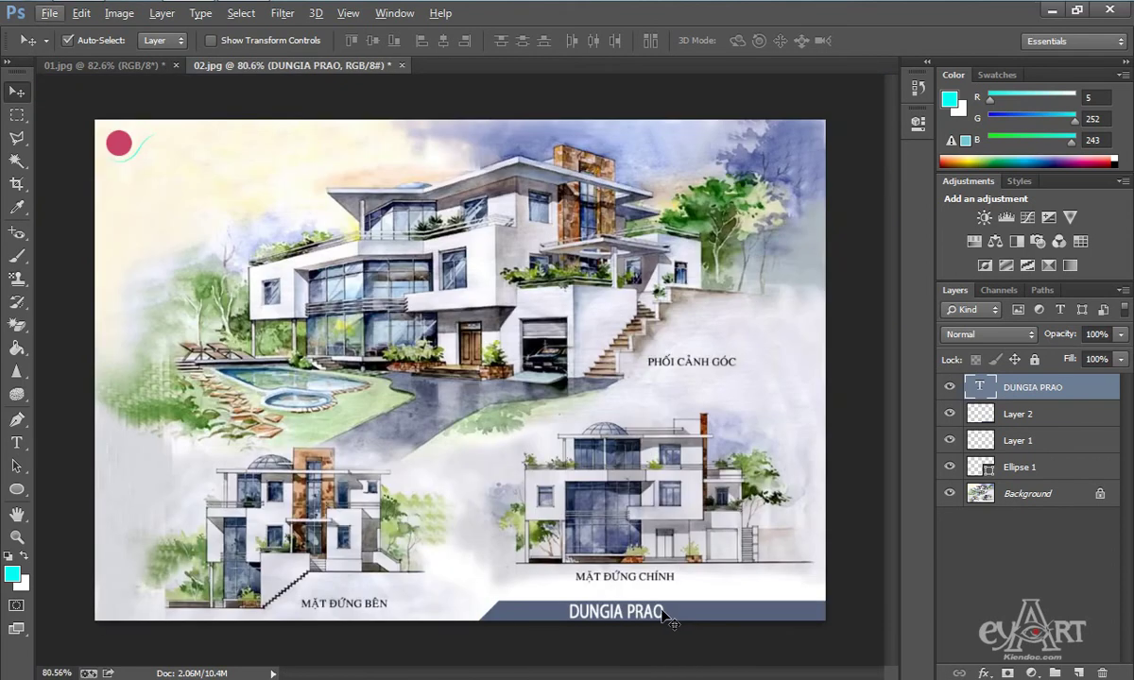